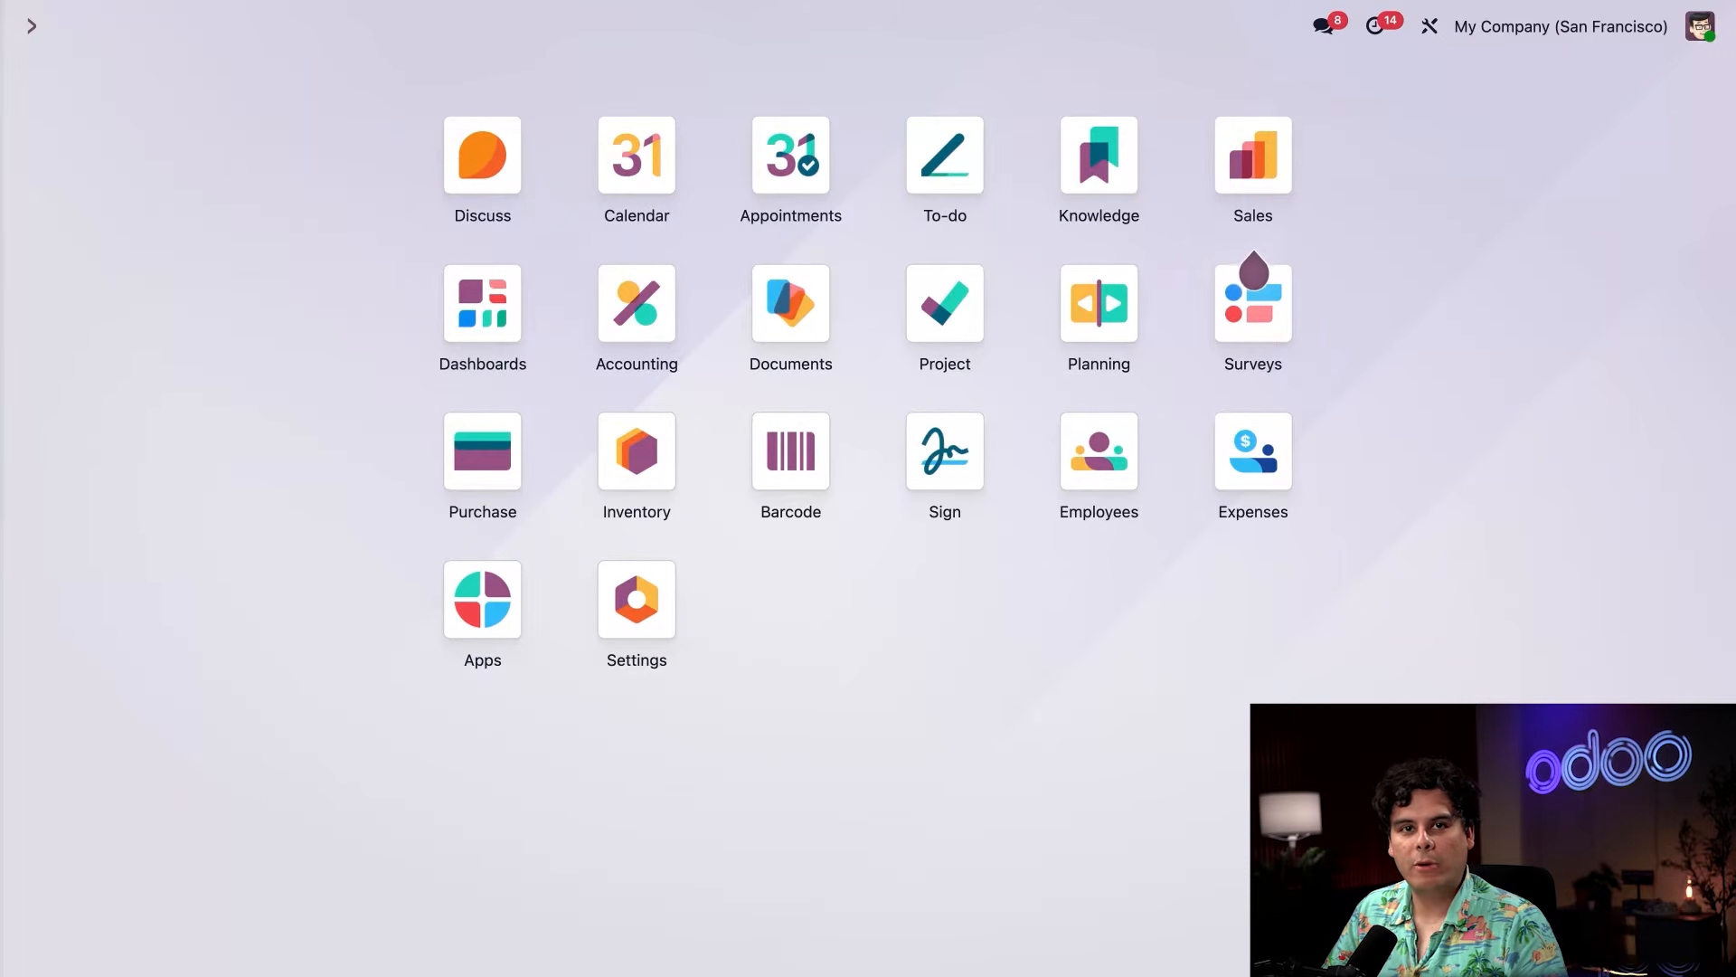
Open user management in Settings and start creating a new user.
click(636, 599)
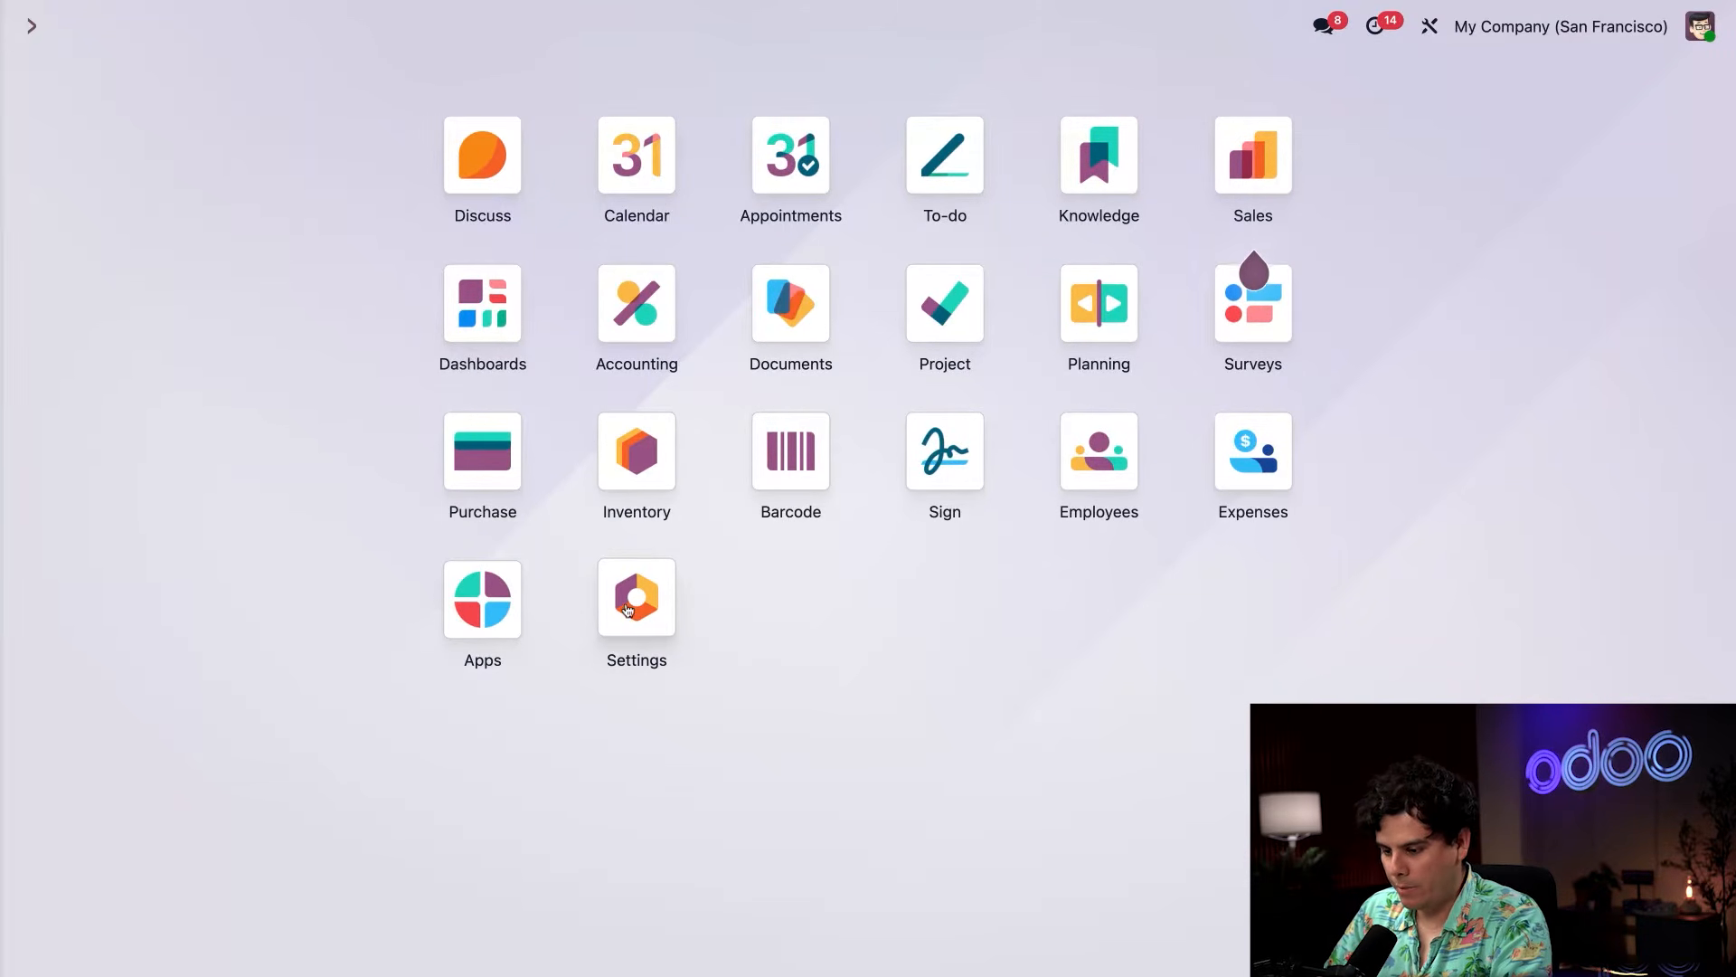
click(867, 256)
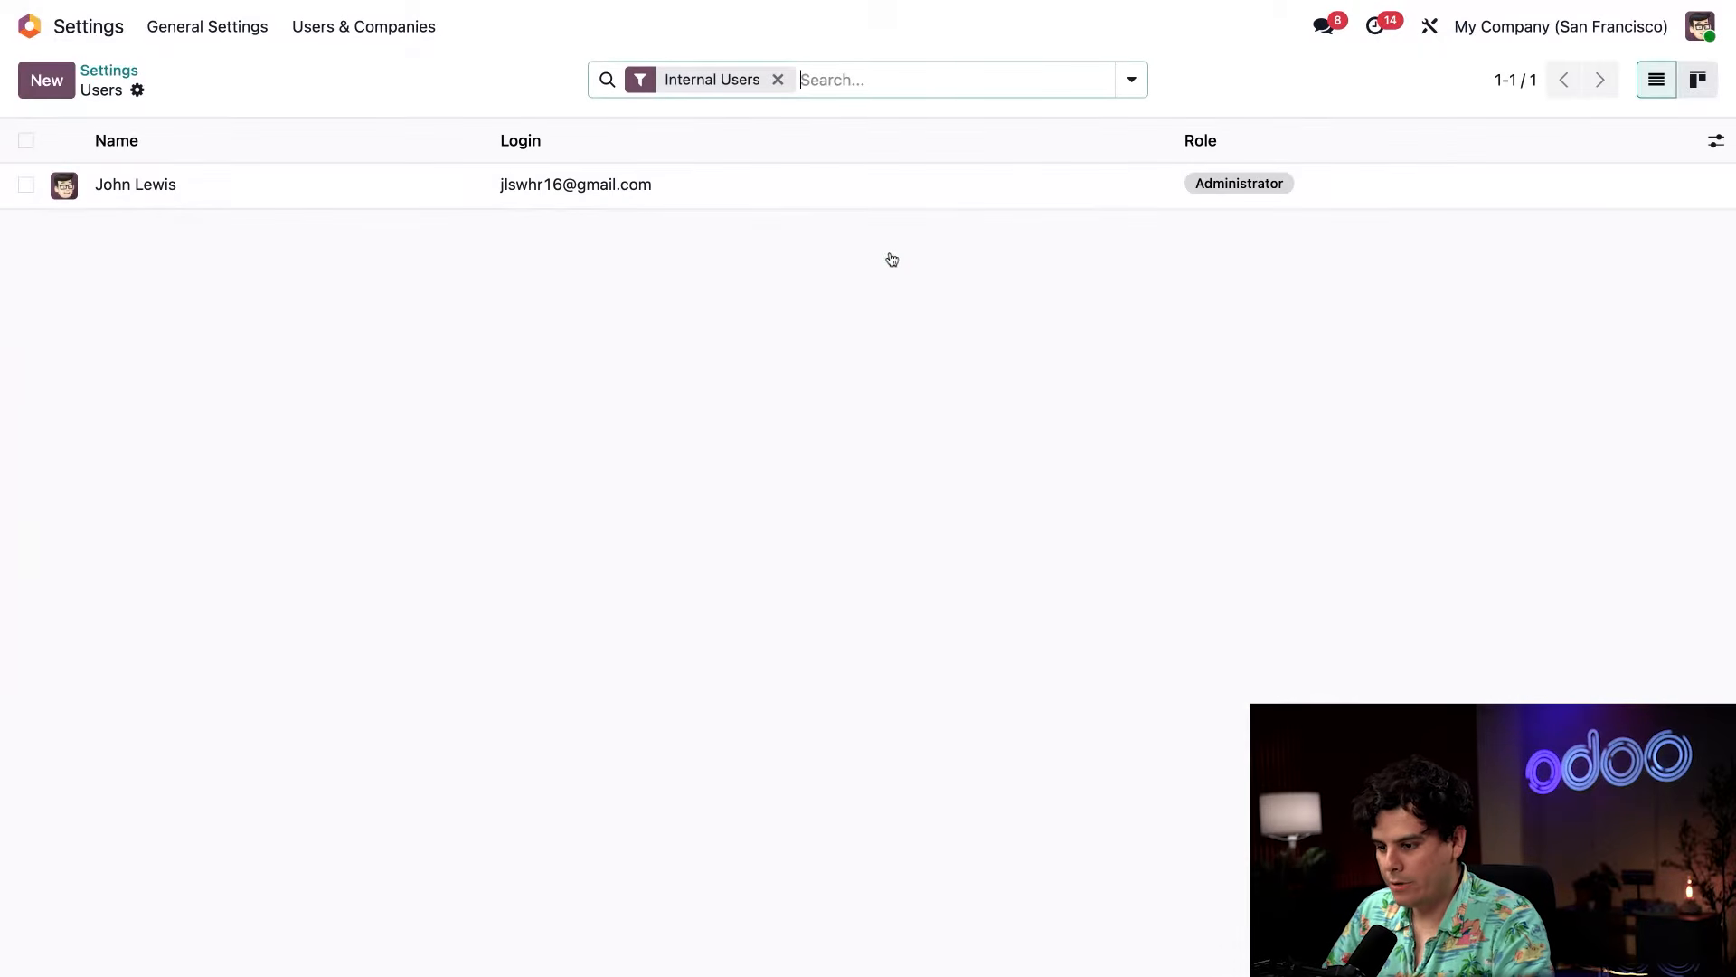
click(47, 81)
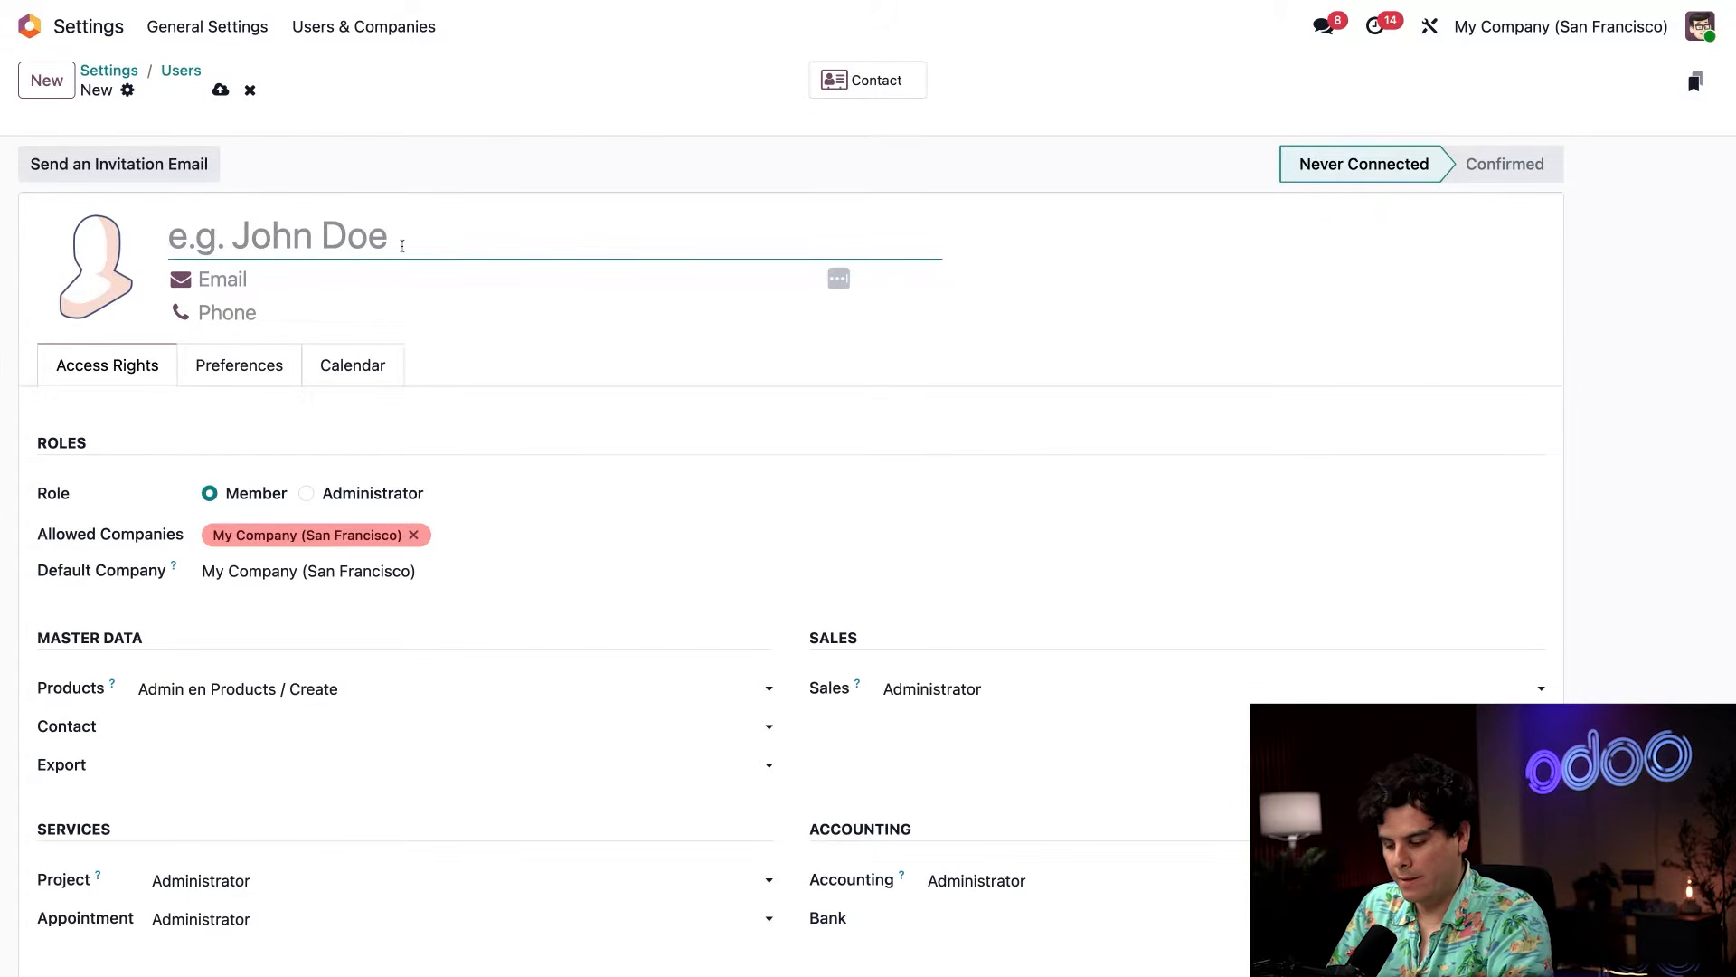
Enter the new user's full name, correcting the spelling of the first name.
text(Ebe)
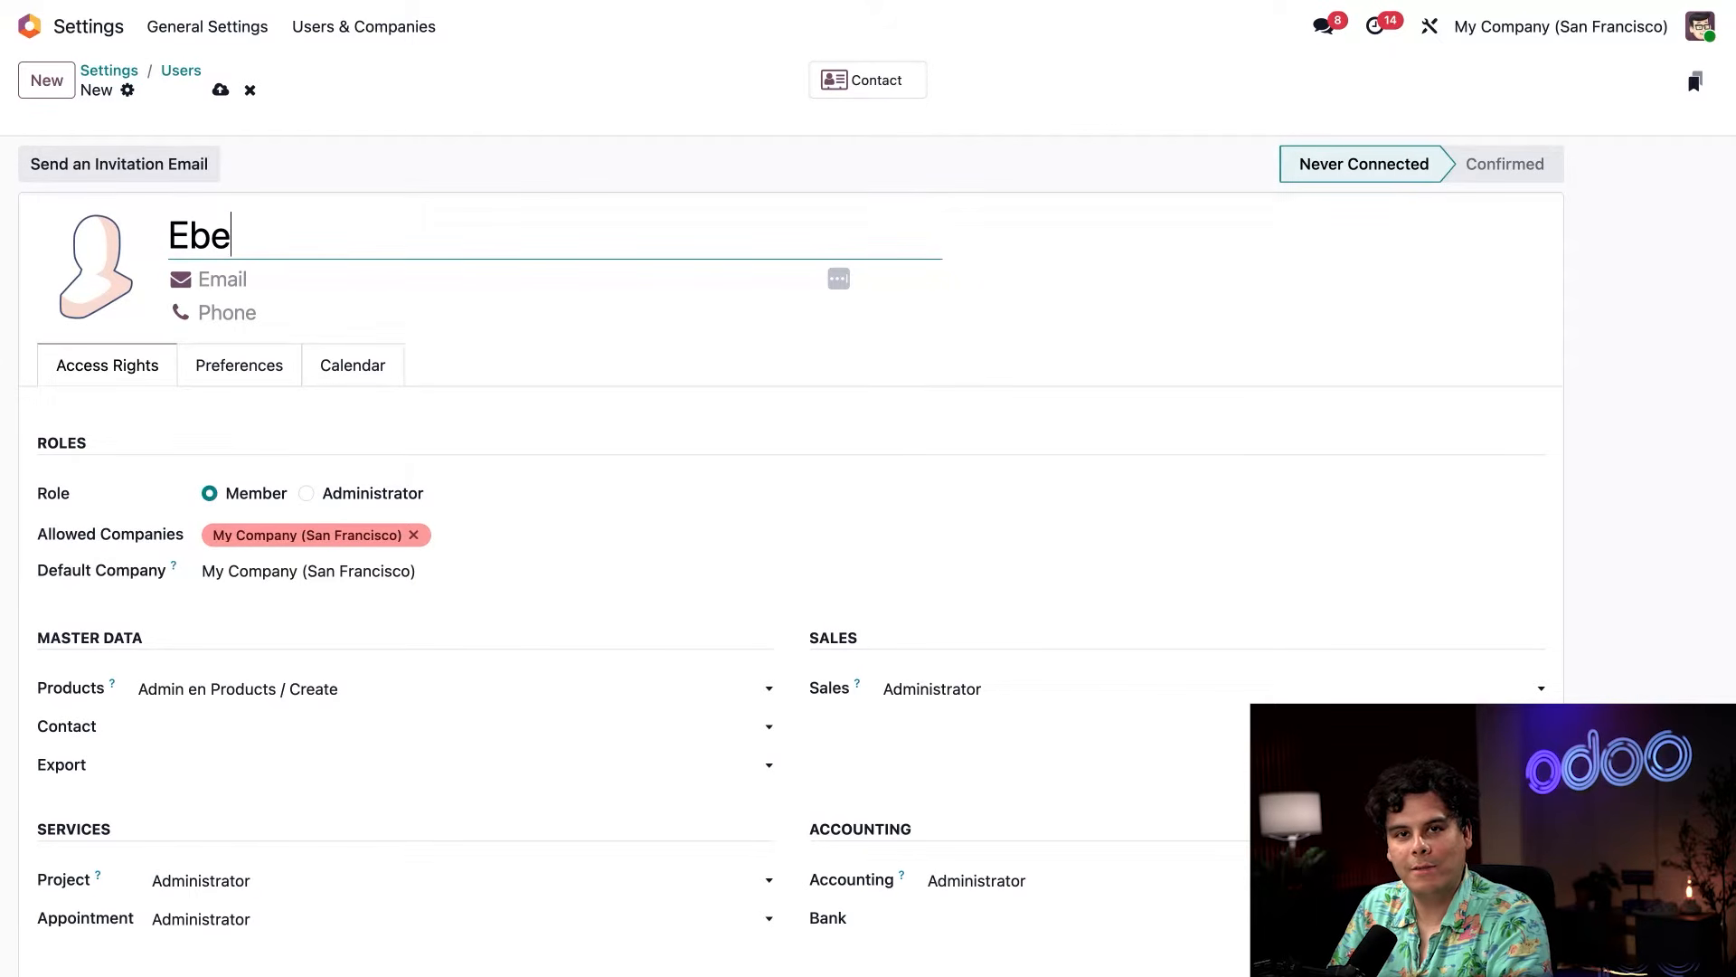
text(nezer)
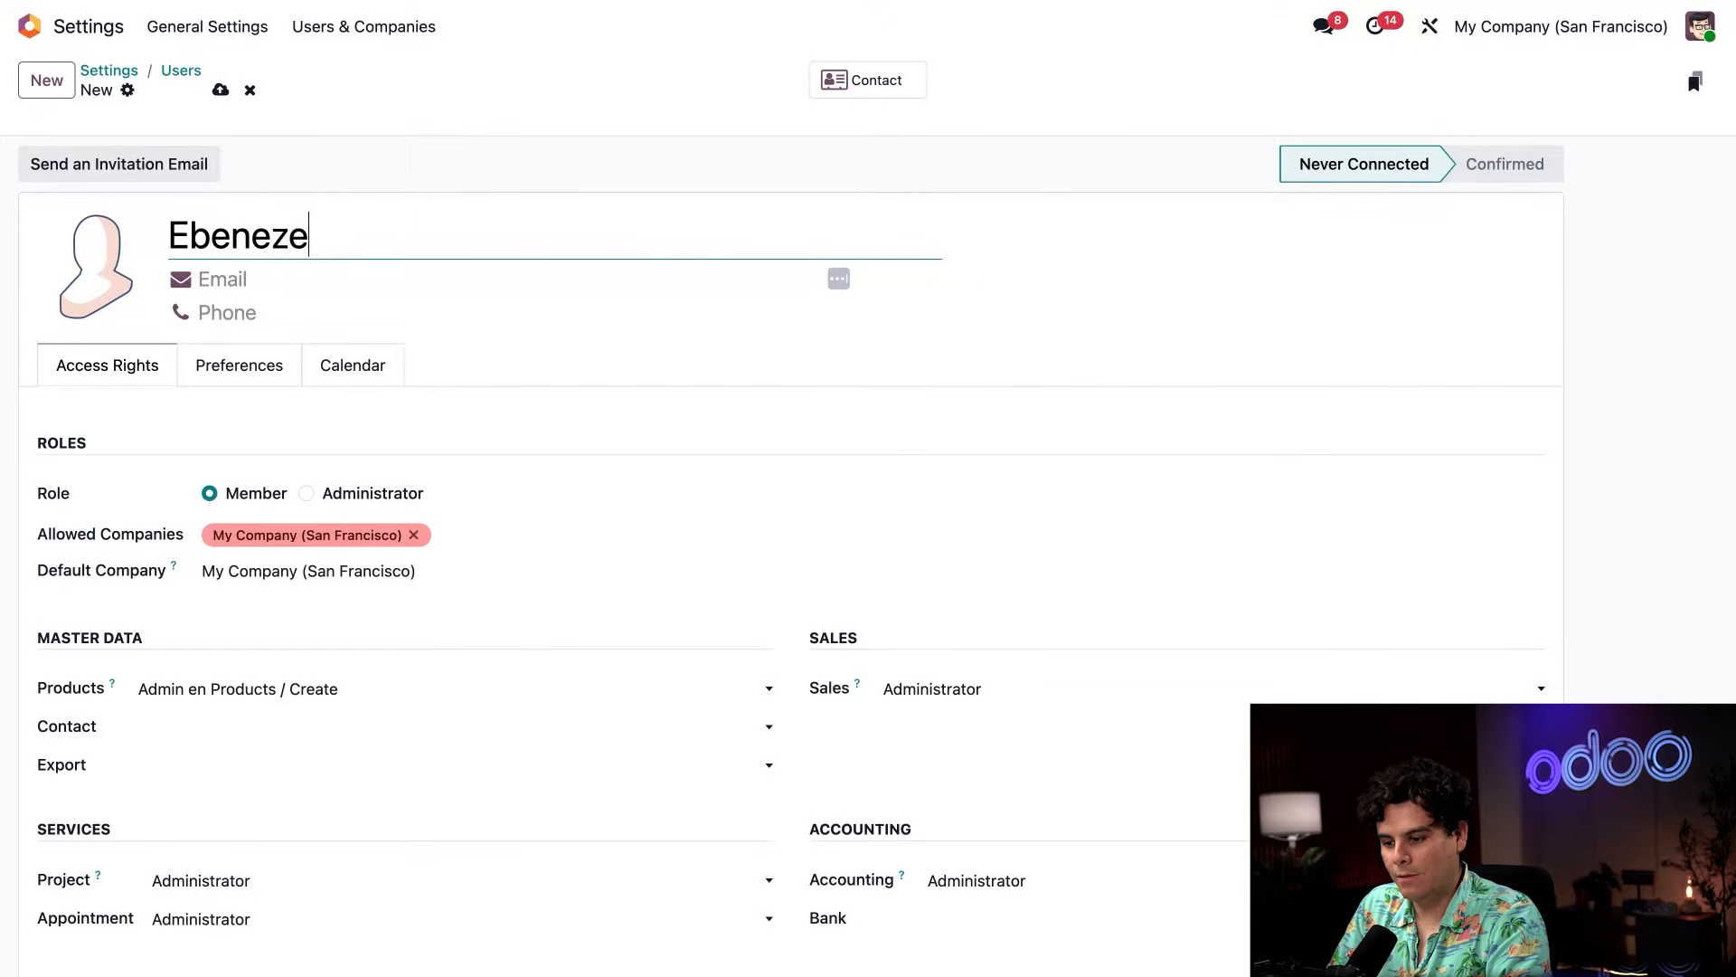
key(Left)
key(Left)
key(Left)
key(Left)
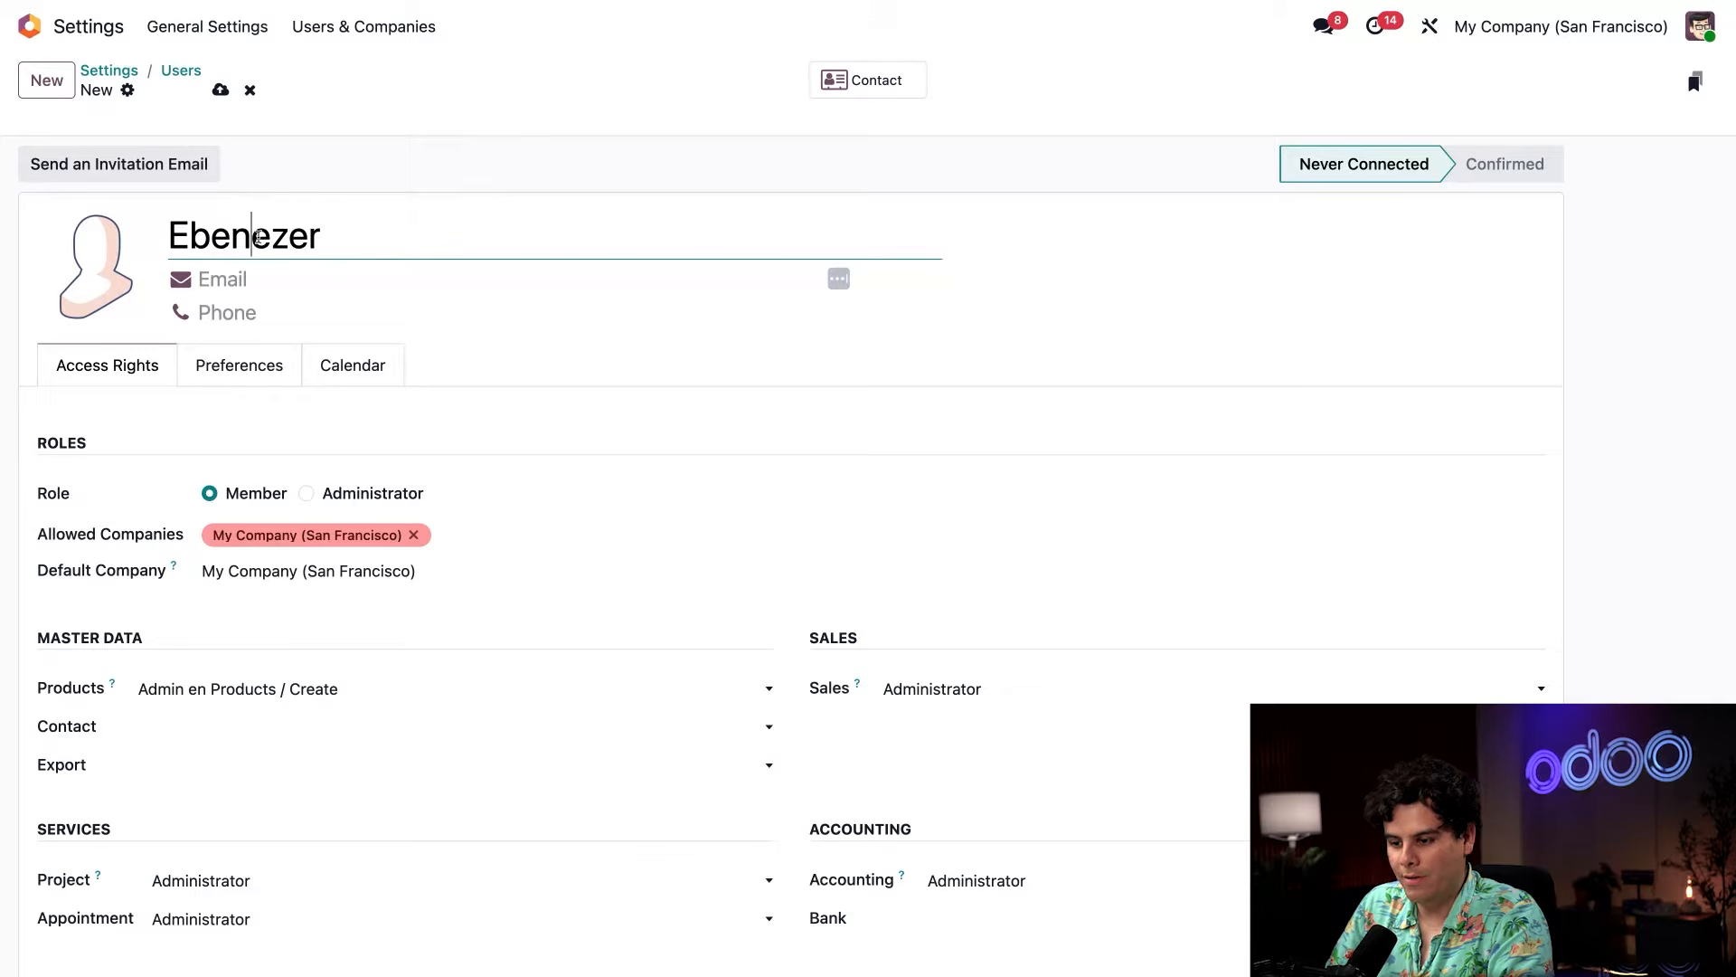
key(Right)
text(e)
click(429, 246)
text(A)
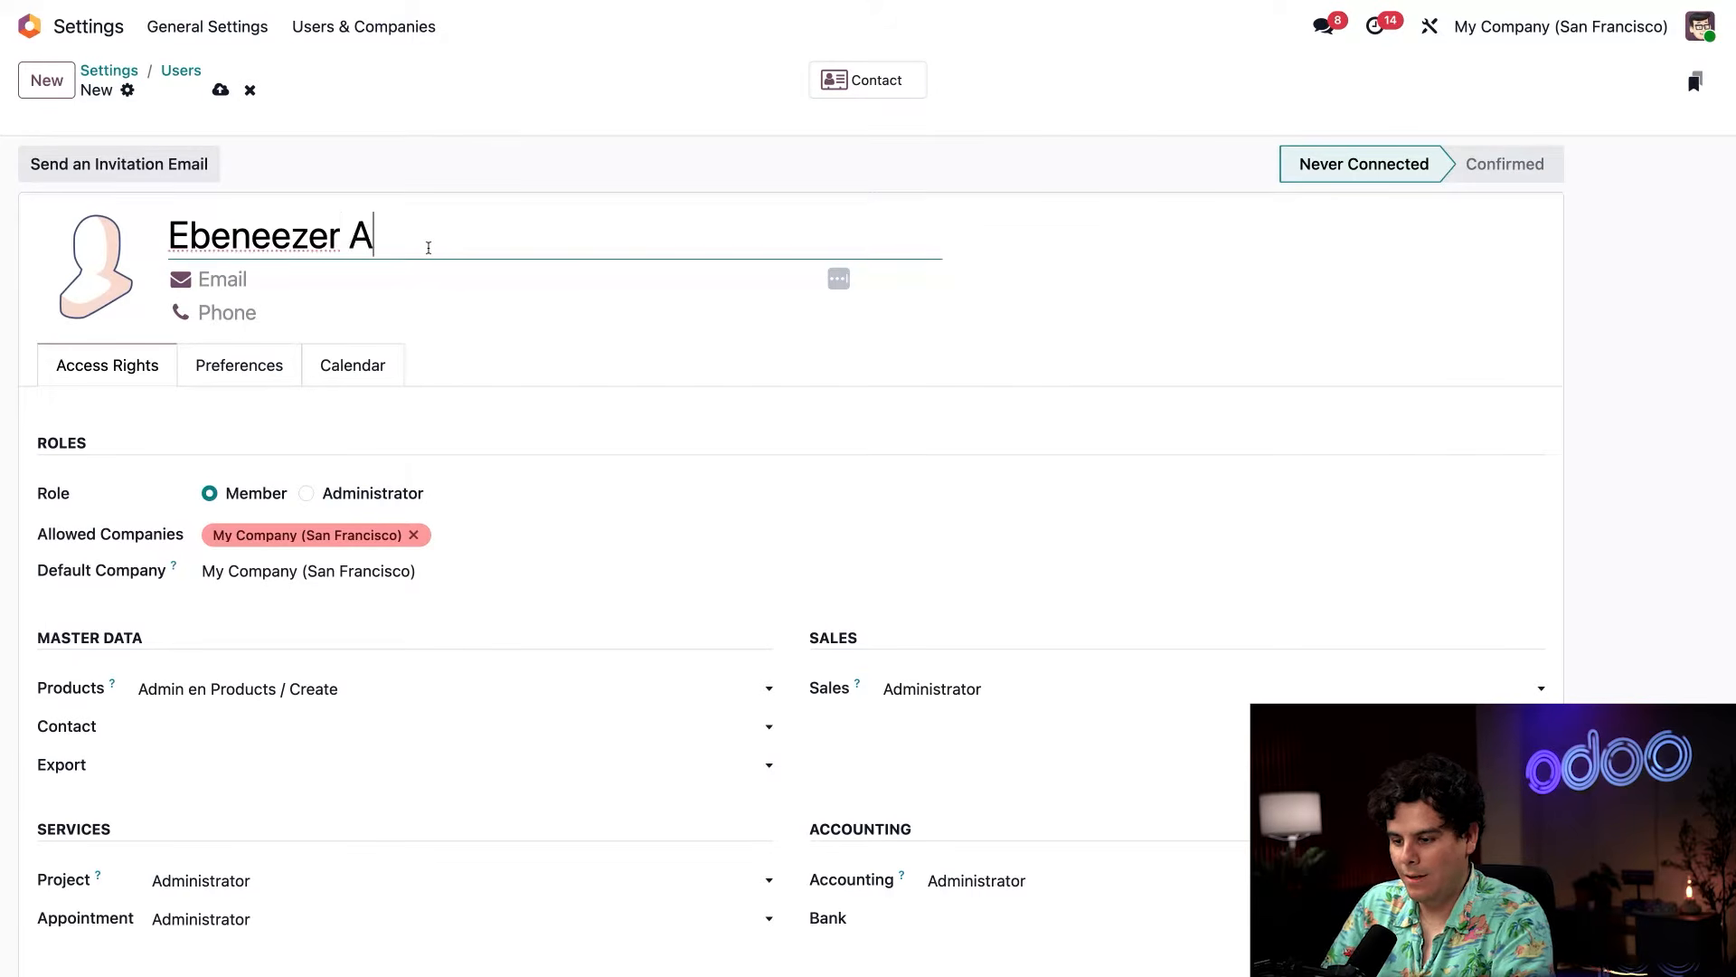
text(ccountant)
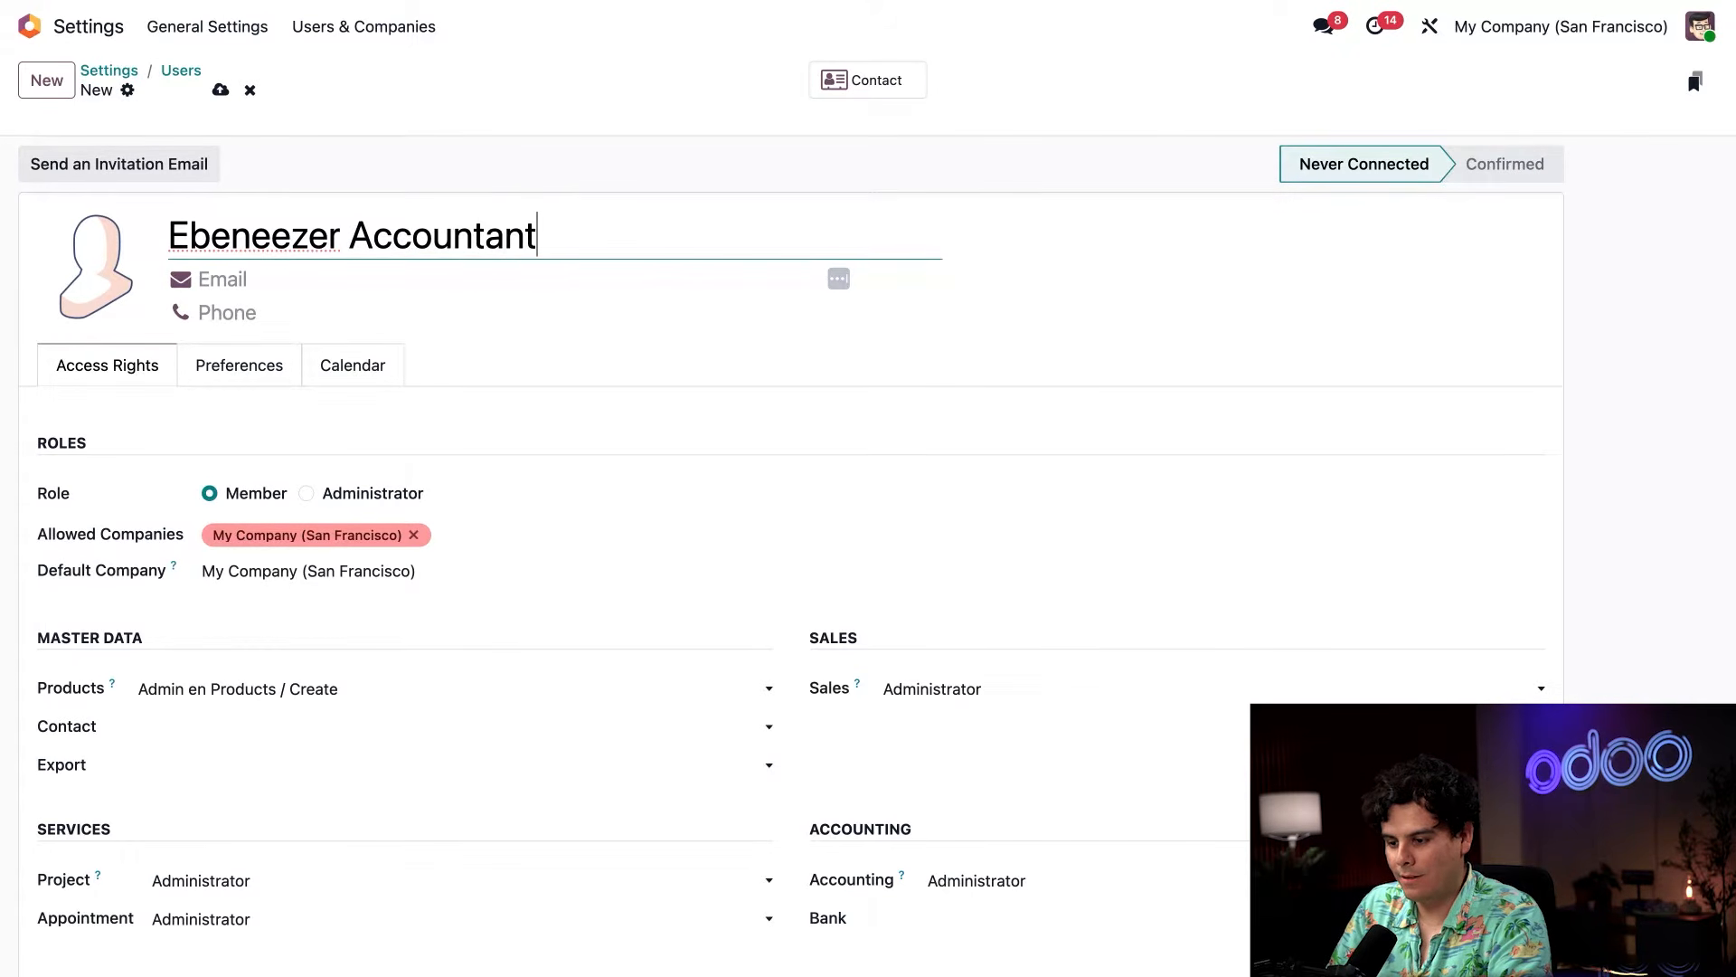
click(290, 237)
double_click(254, 238)
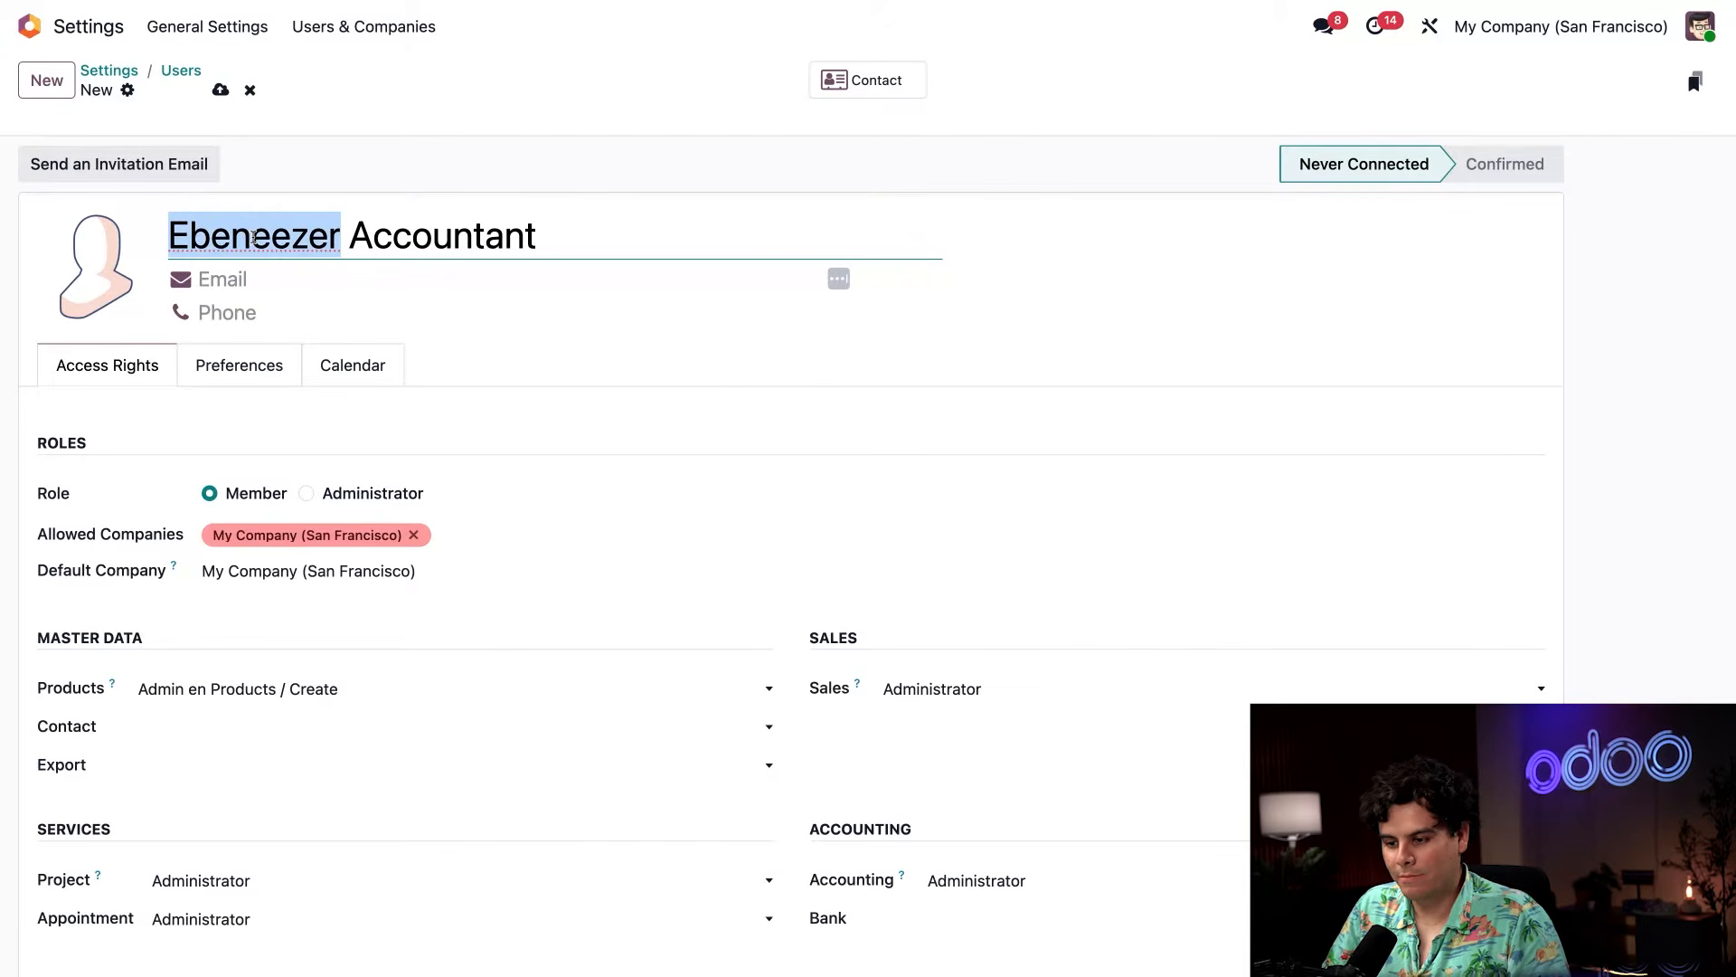
text(Ebenezer)
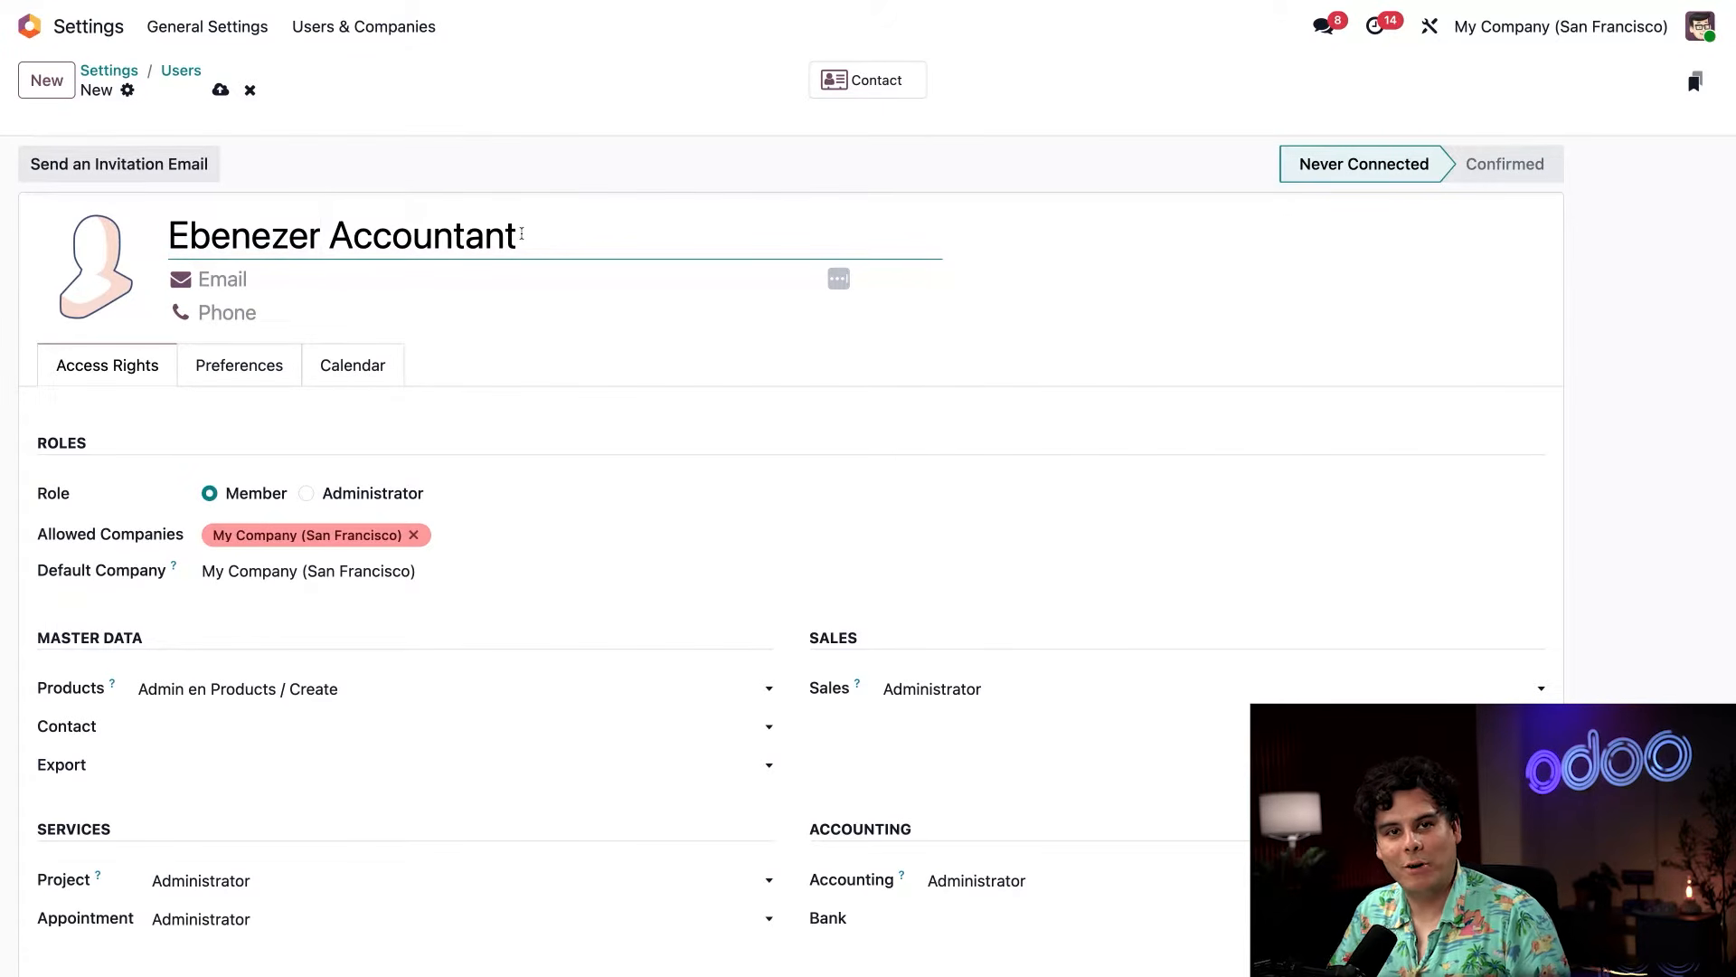
Fill in the new user's e-mail address.
click(381, 273)
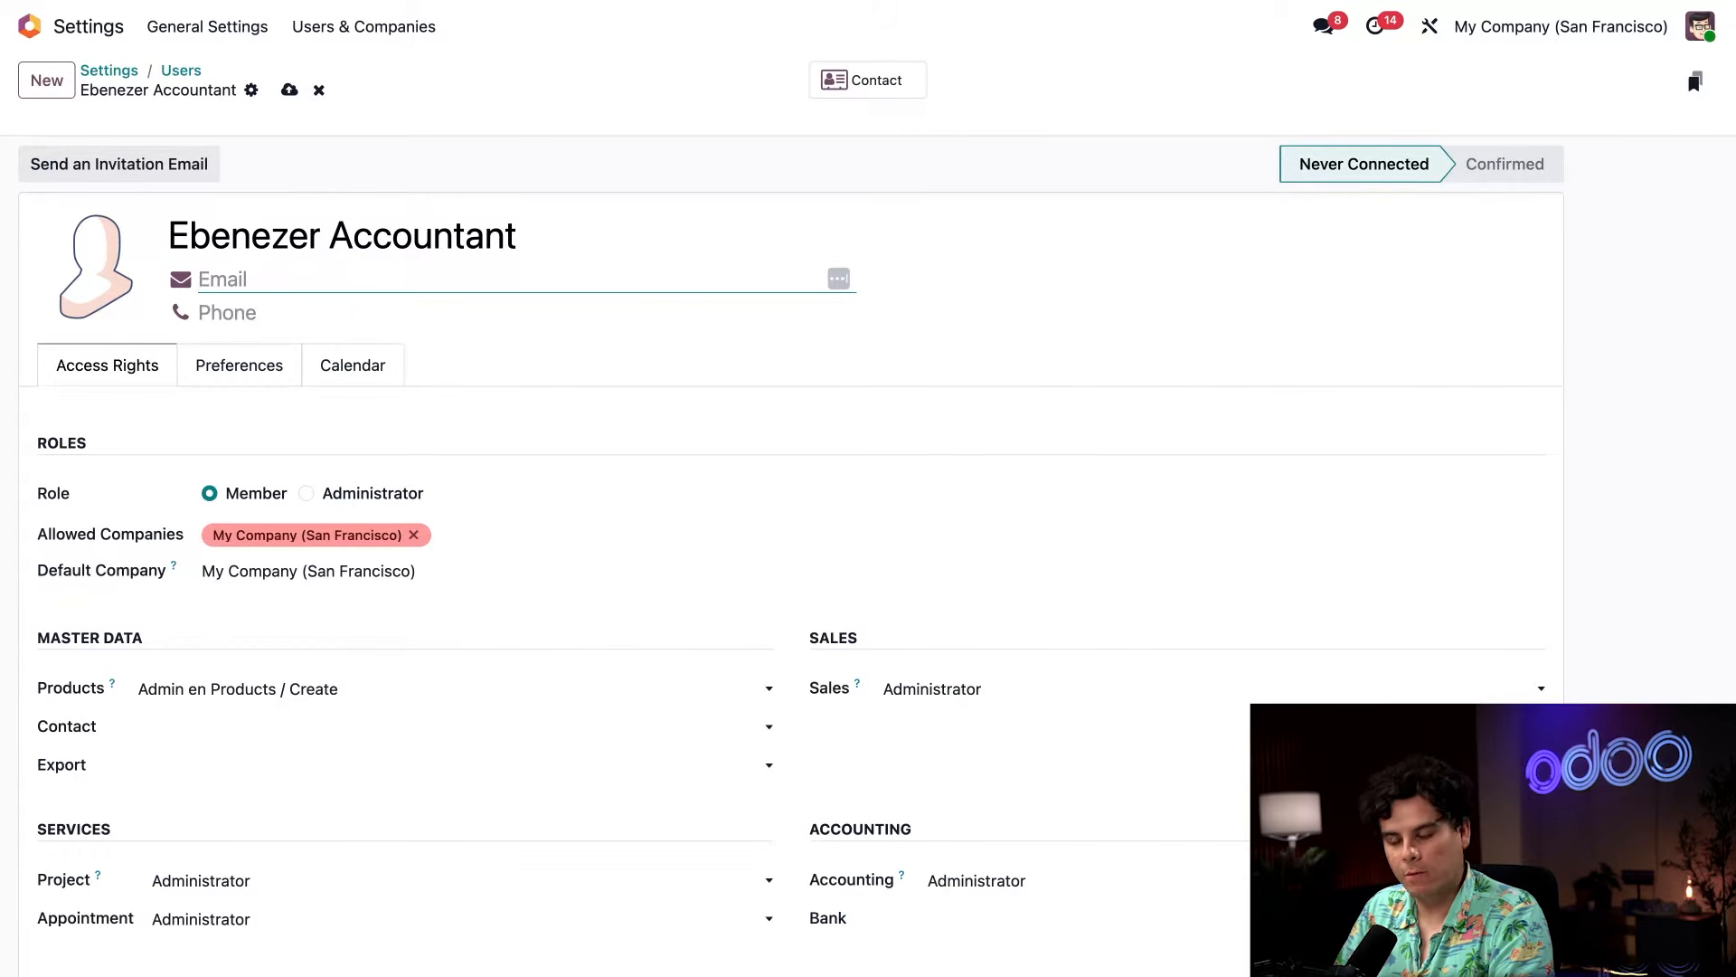
text(accounting@tes)
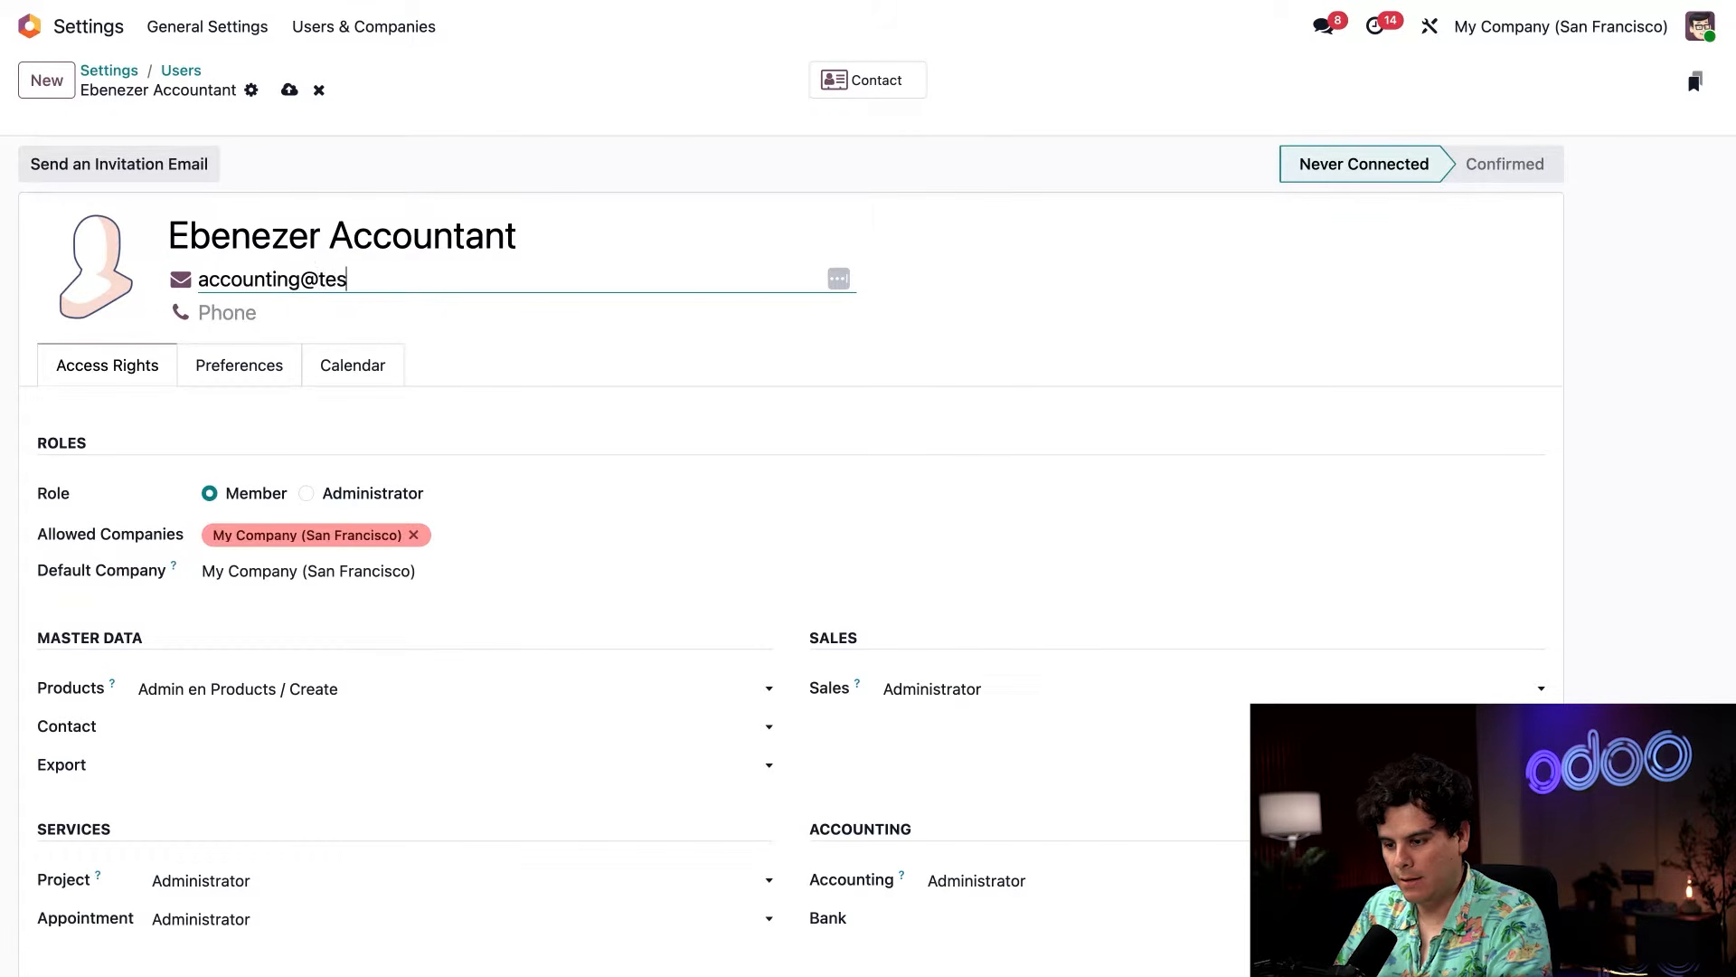
text(t.com)
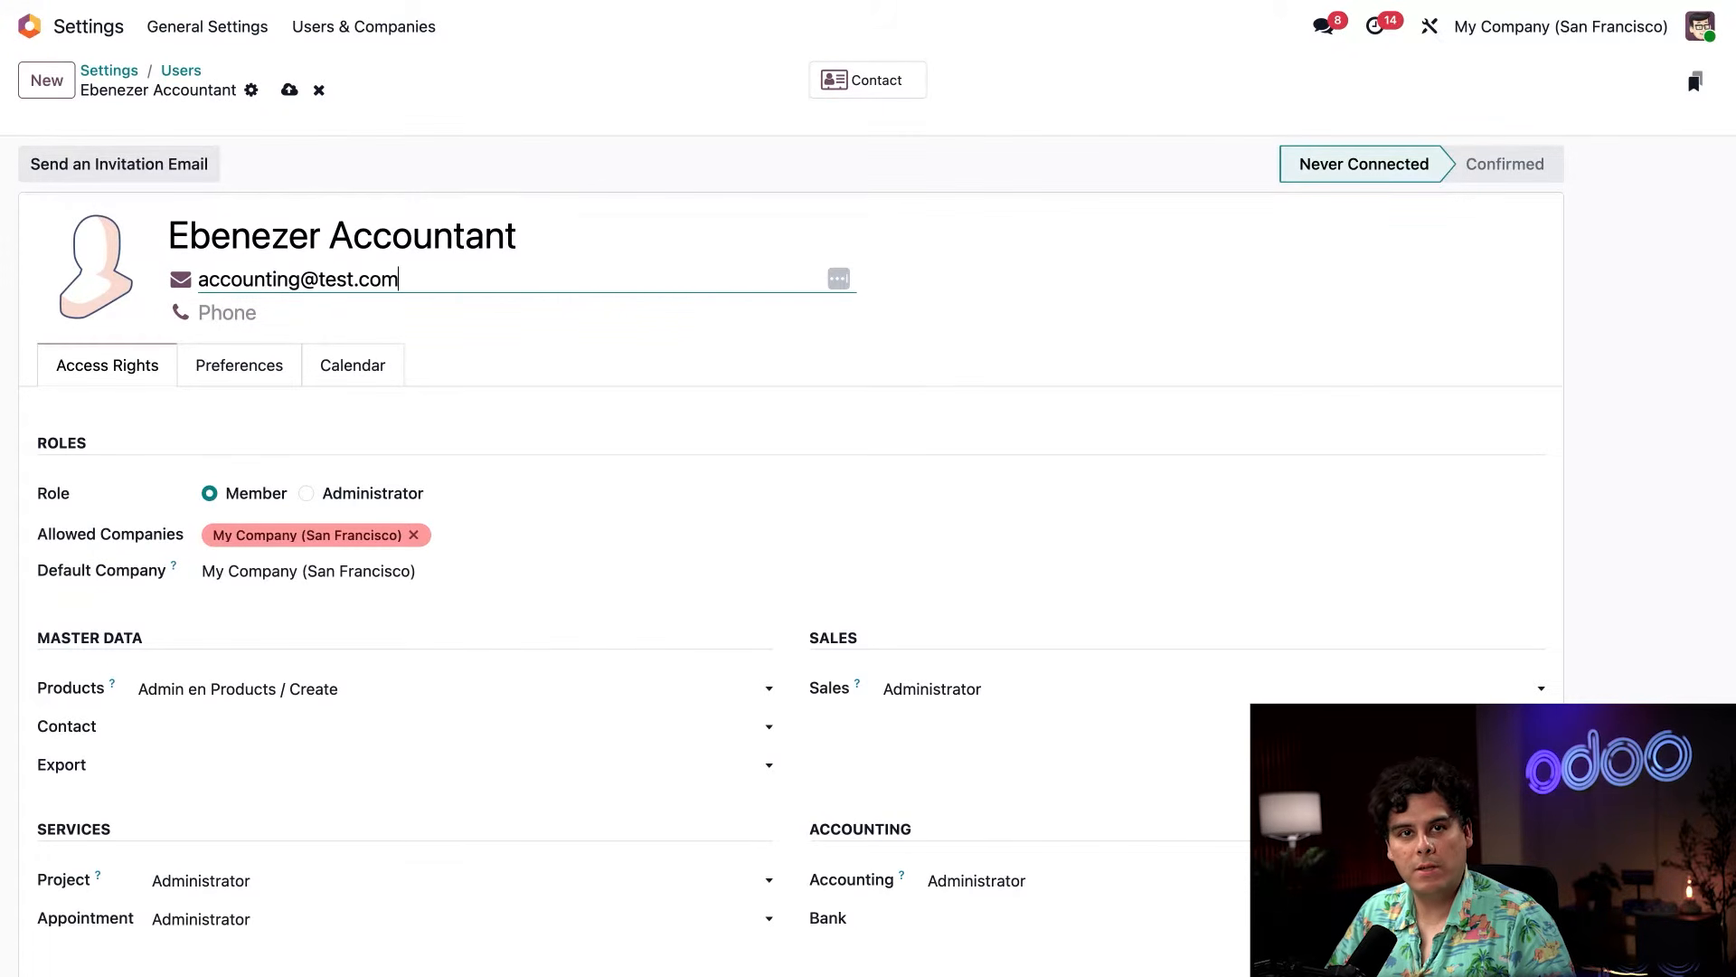
Set the user's Sales access right to User: All Documents.
scroll(790, 599, down, 5)
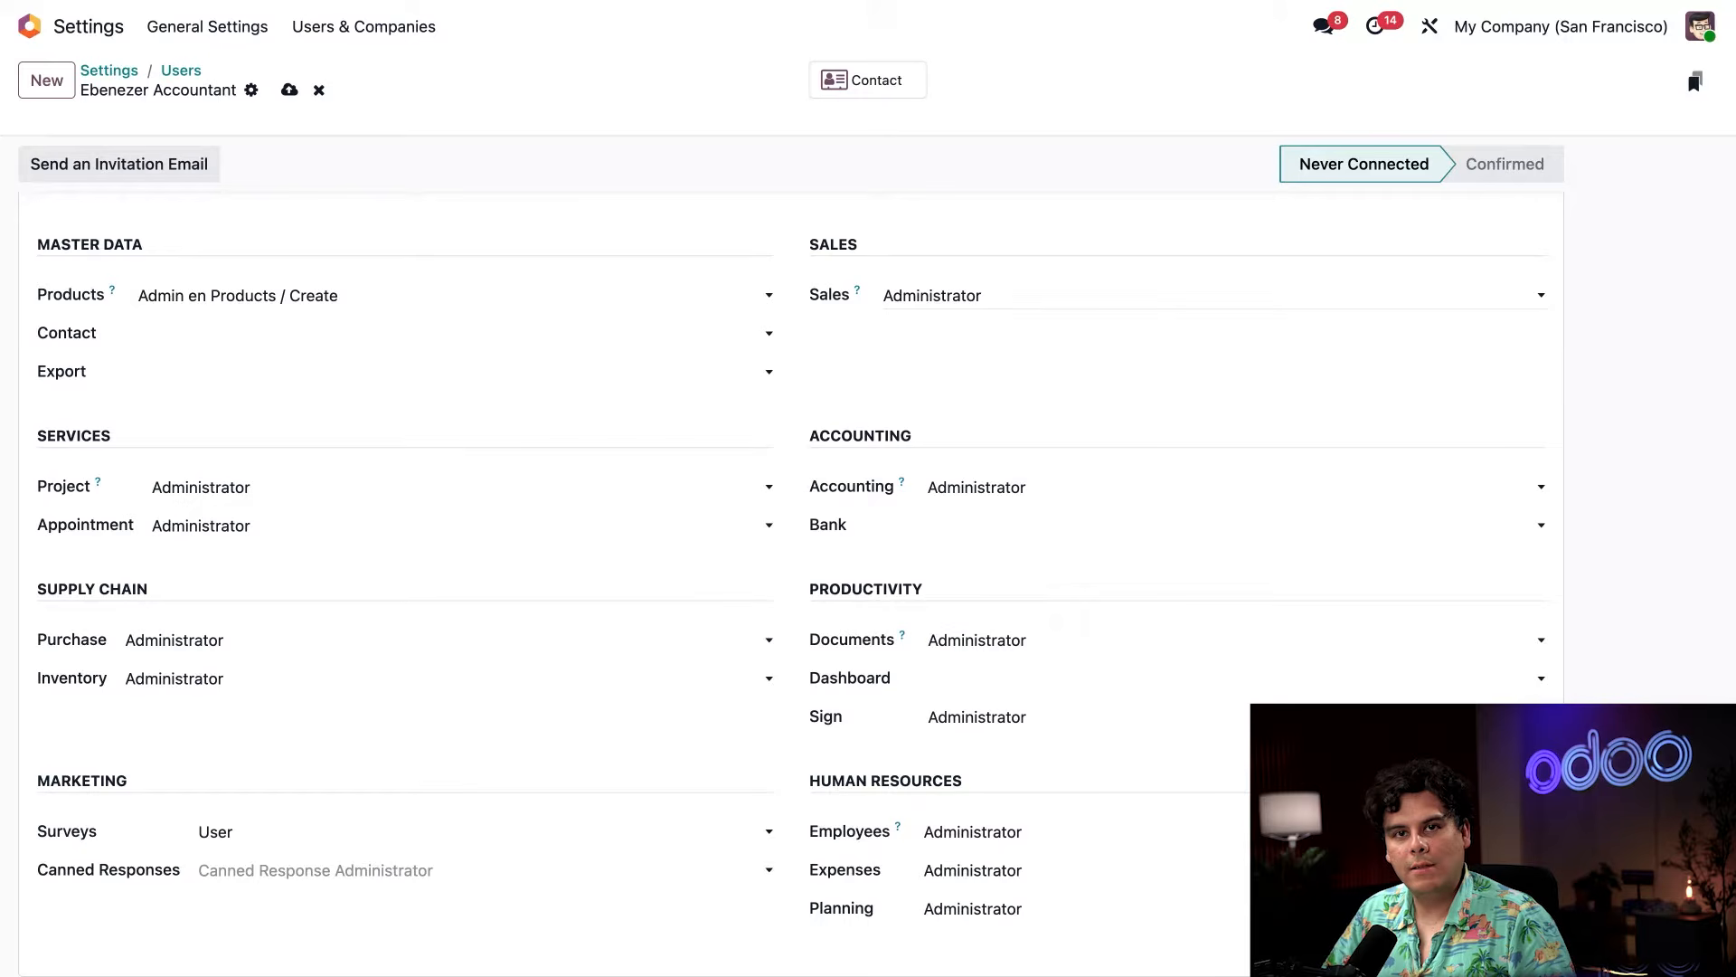
click(1213, 296)
key(Up)
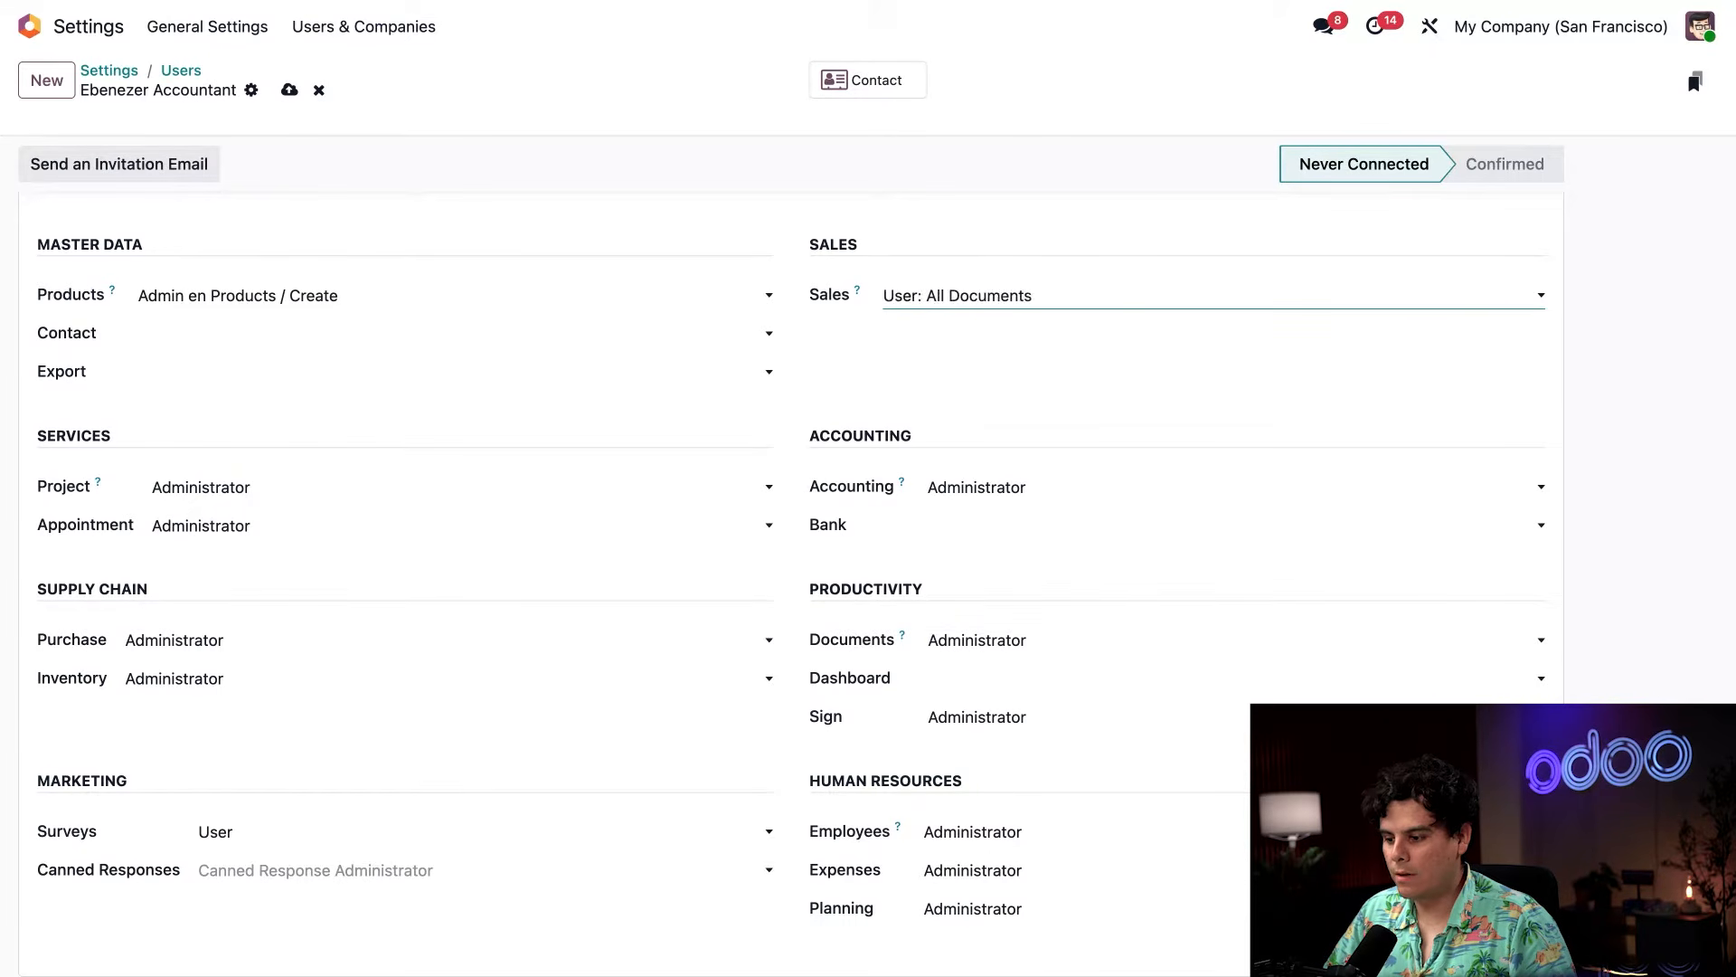
key(Up)
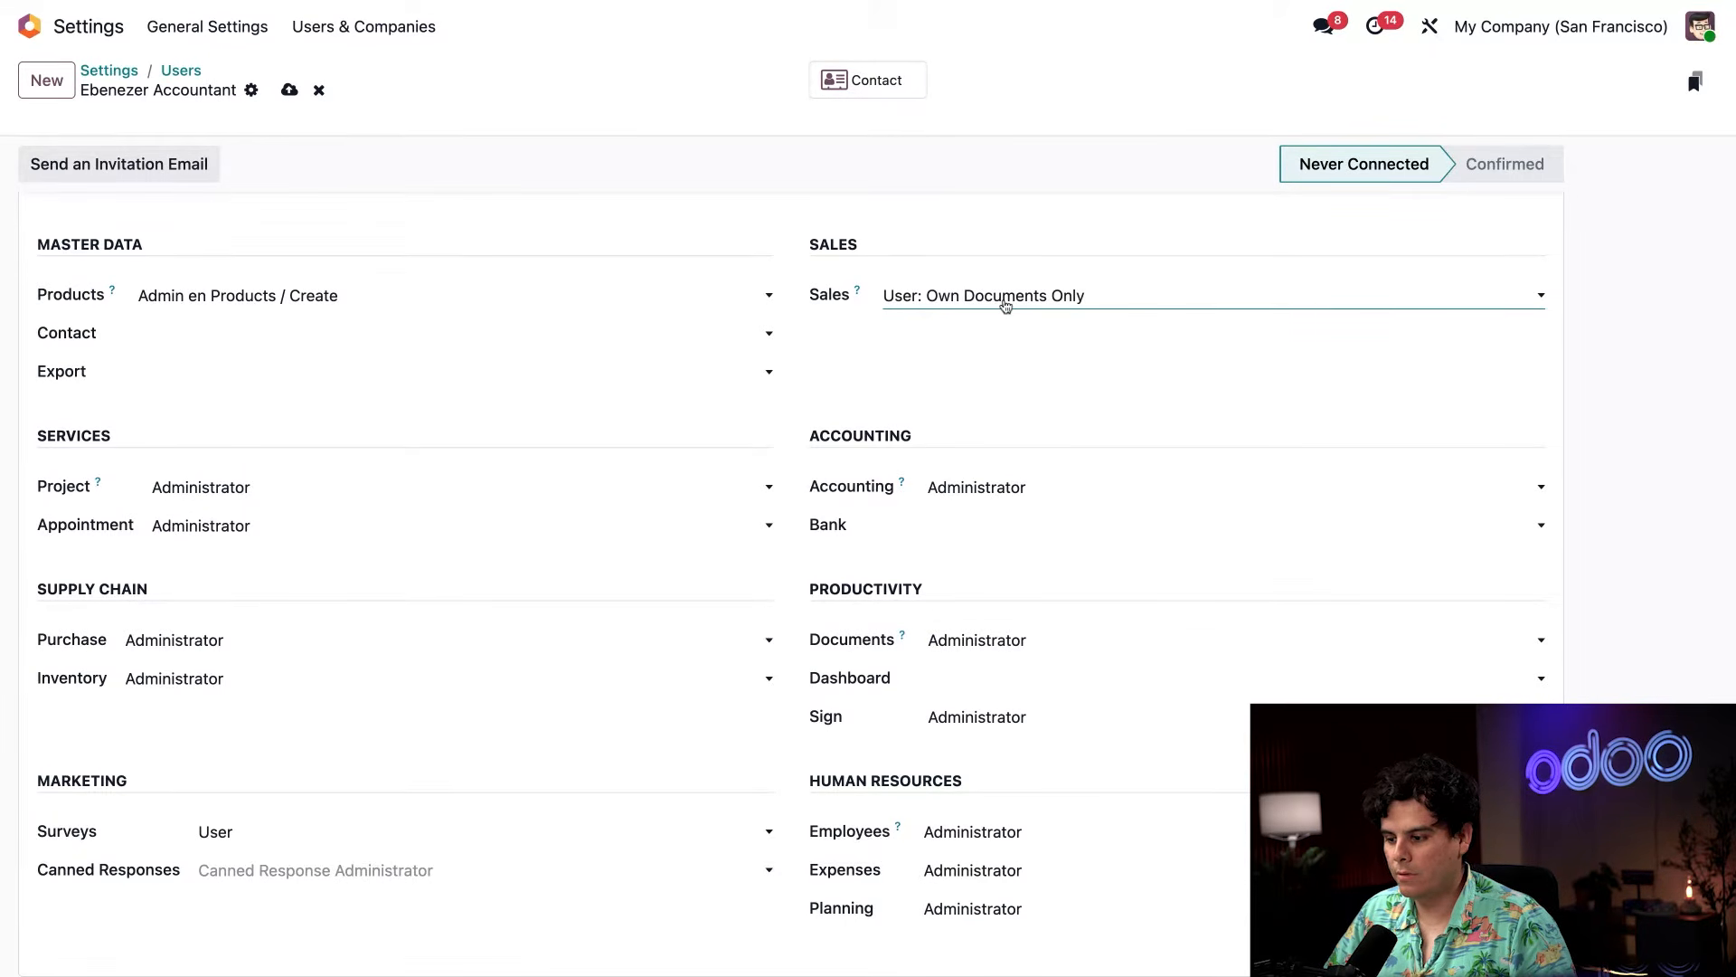
key(Down)
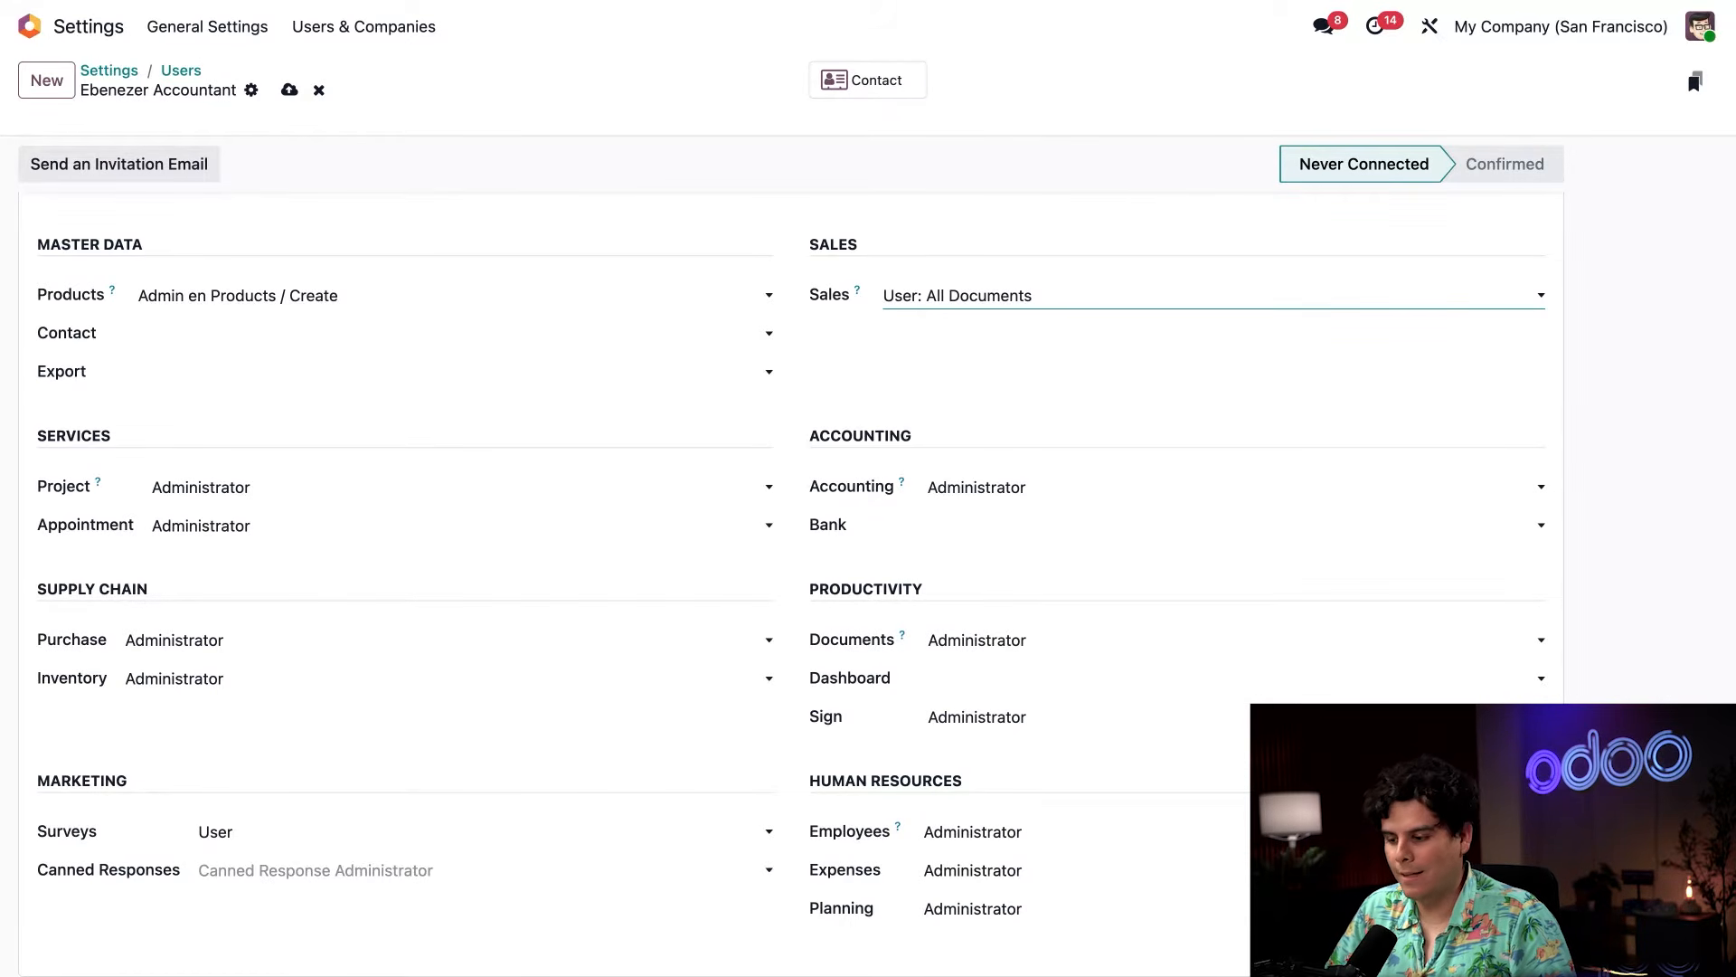
Set the Purchase and Inventory access rights to User.
click(331, 641)
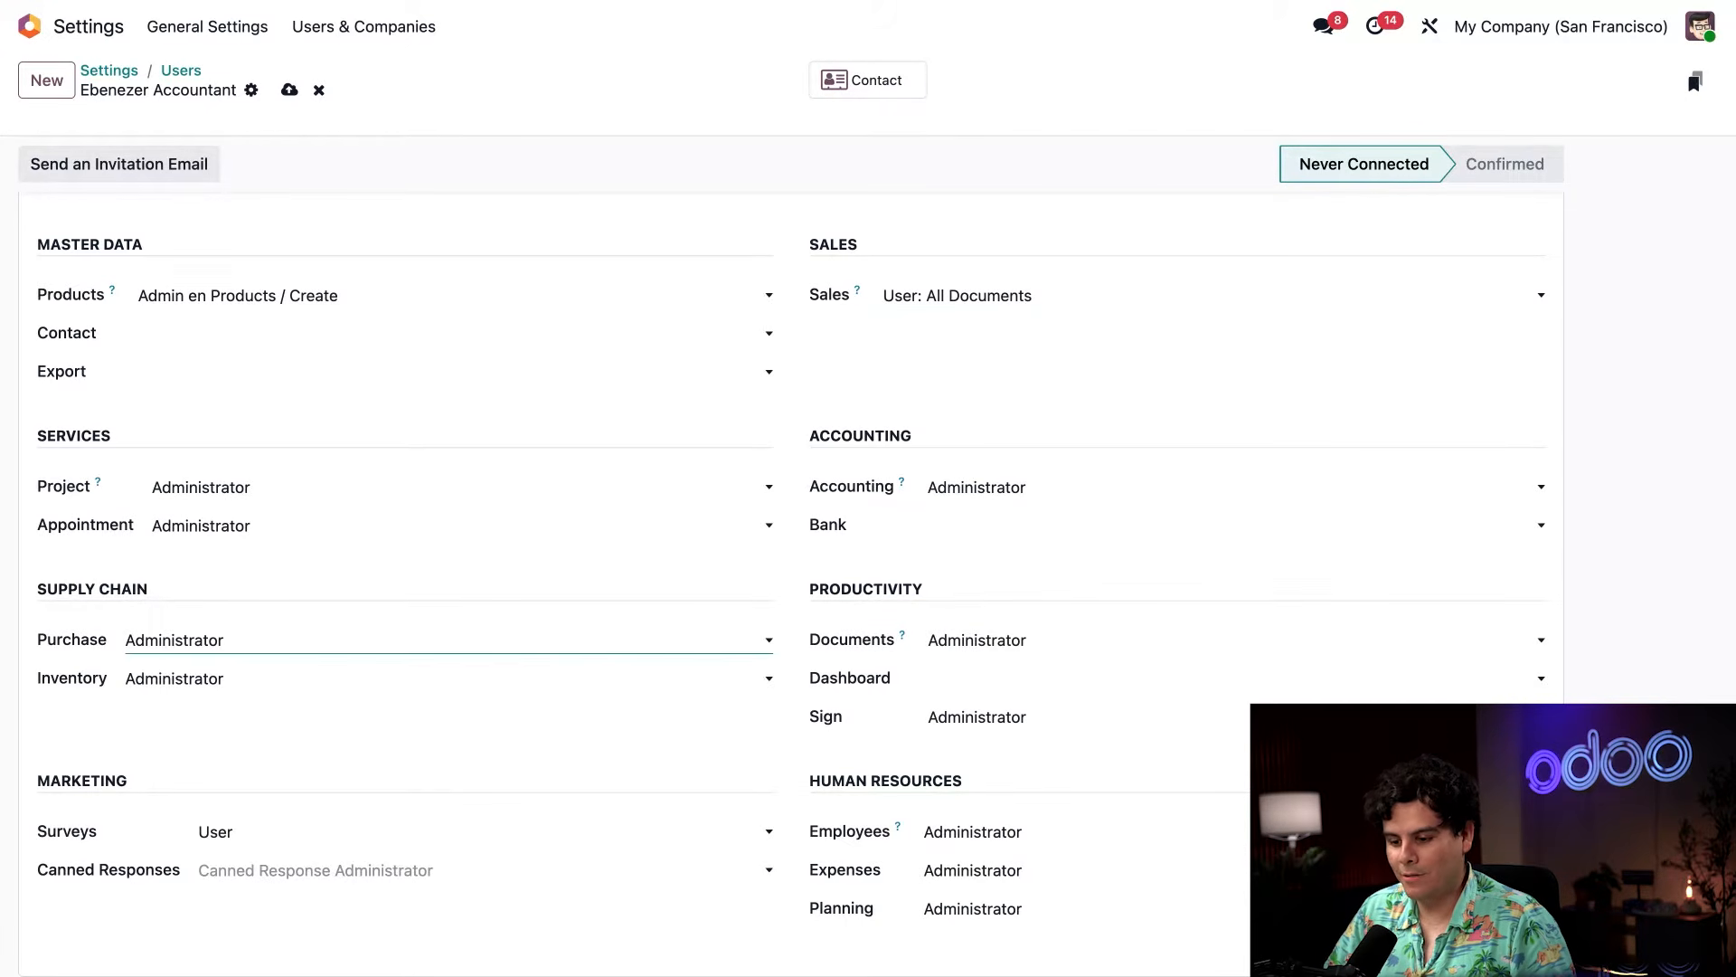
click(275, 663)
click(269, 680)
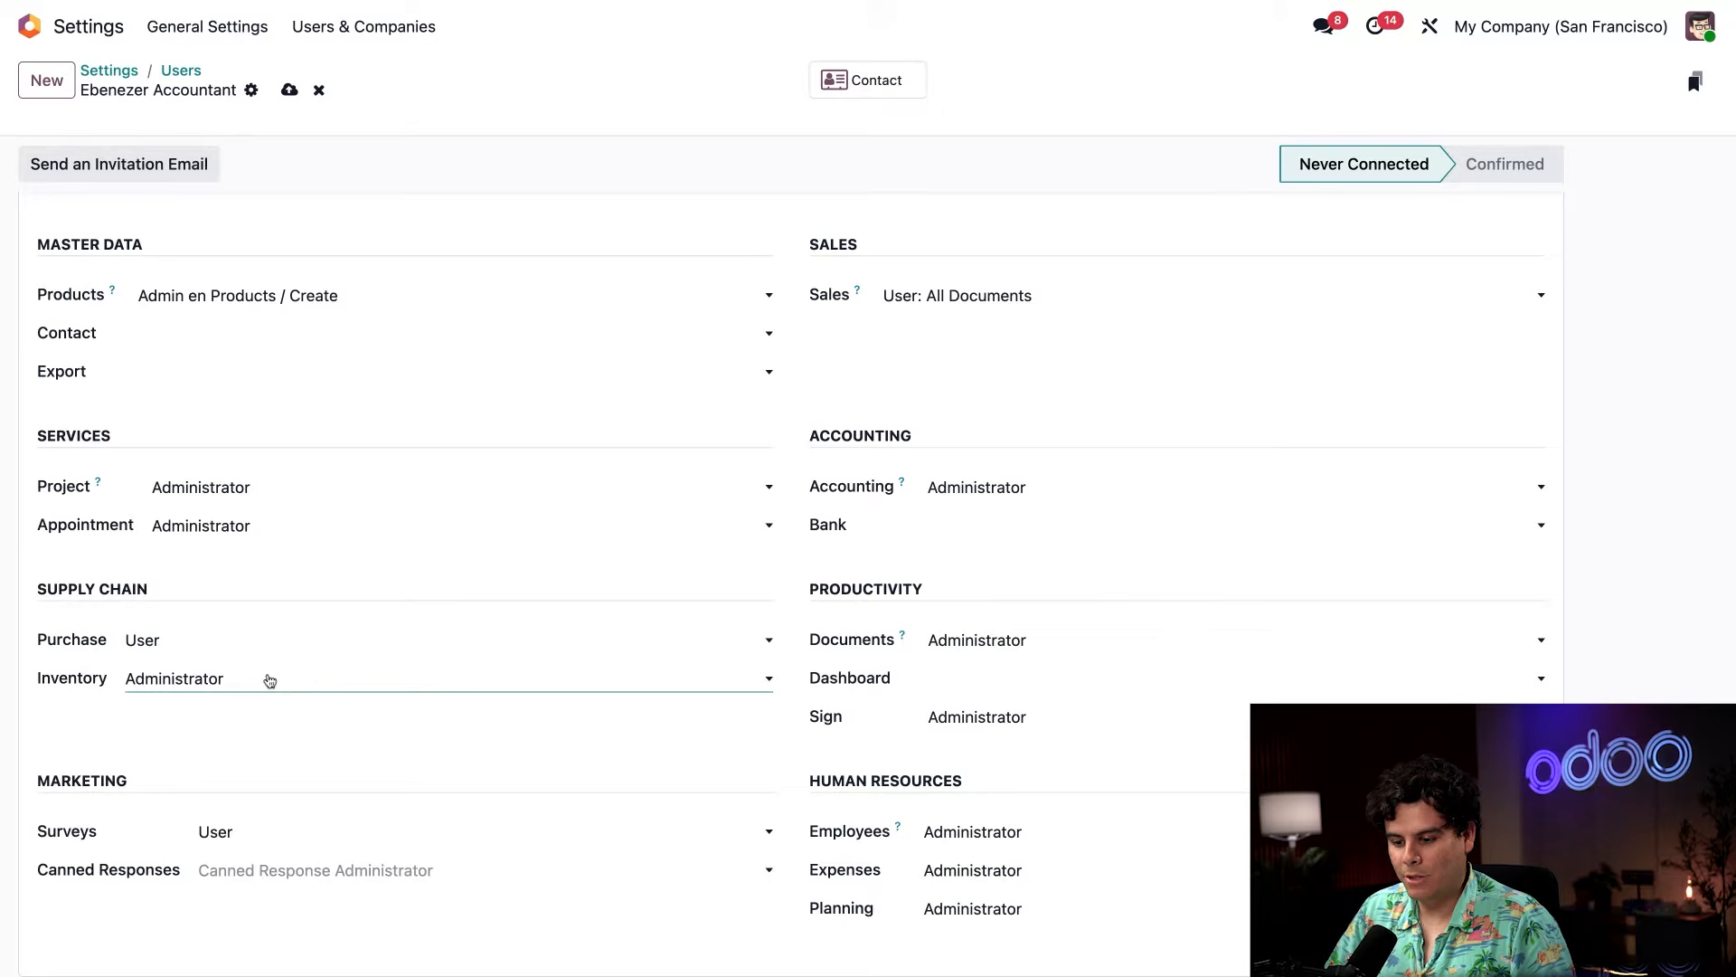
click(269, 664)
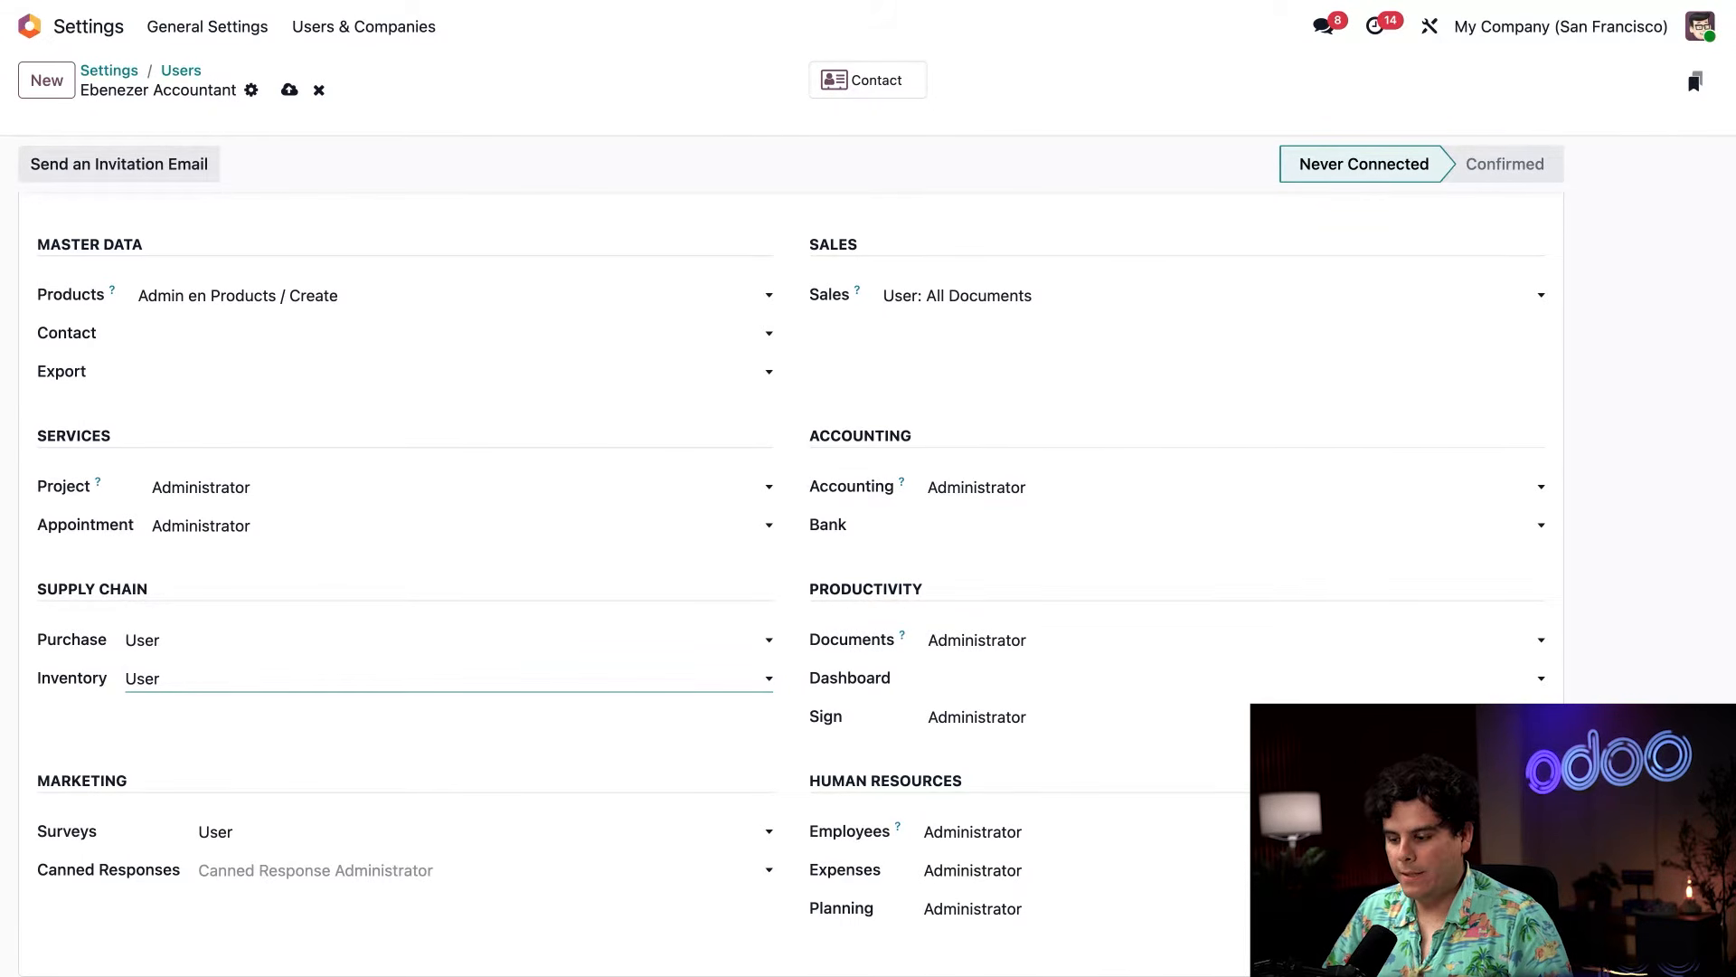
Set the Documents access right to User and the Expenses access right to All Approver.
click(1000, 641)
click(996, 617)
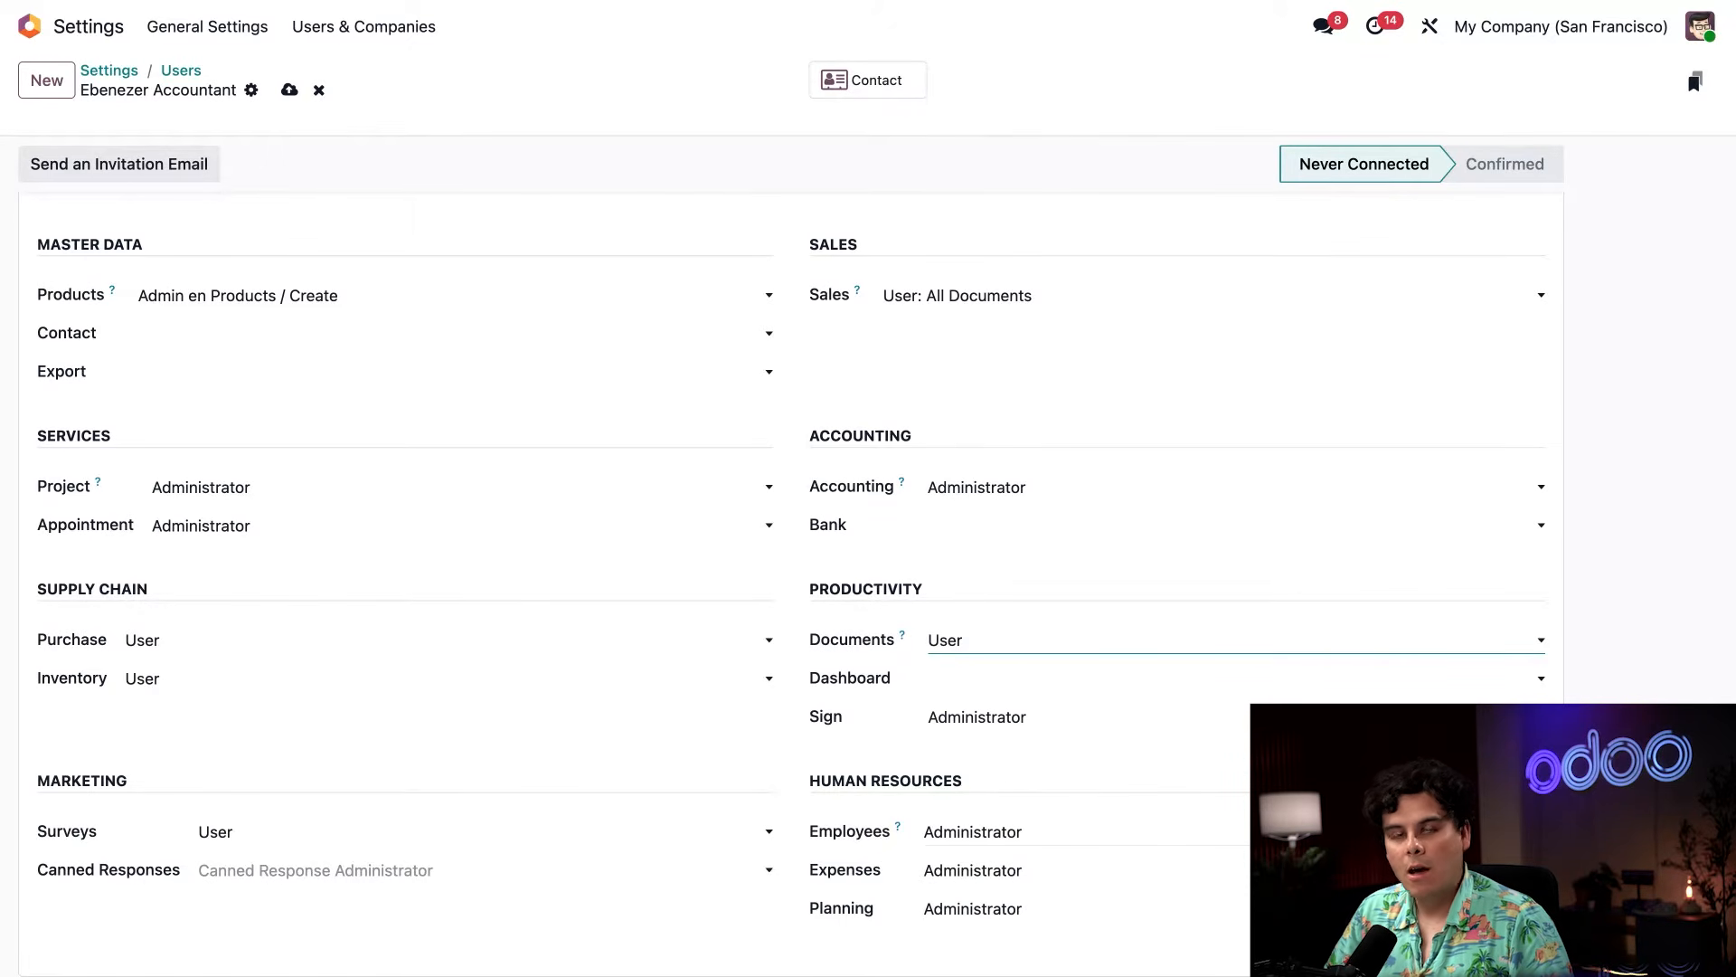
click(1001, 873)
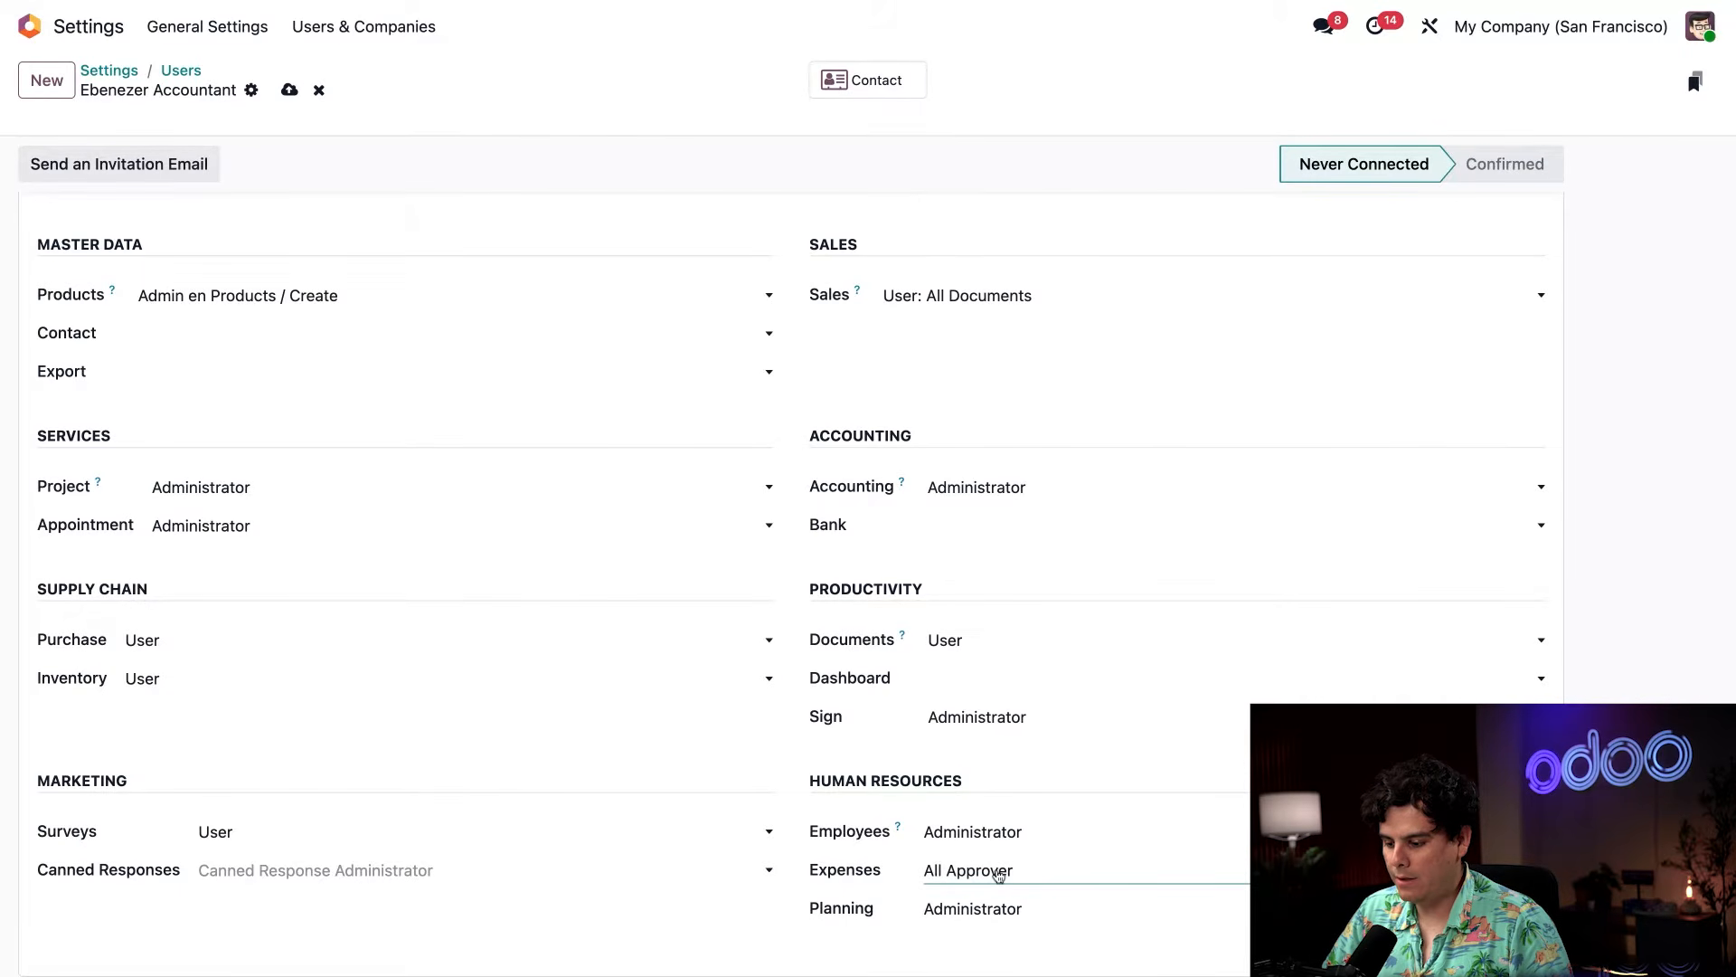
click(984, 878)
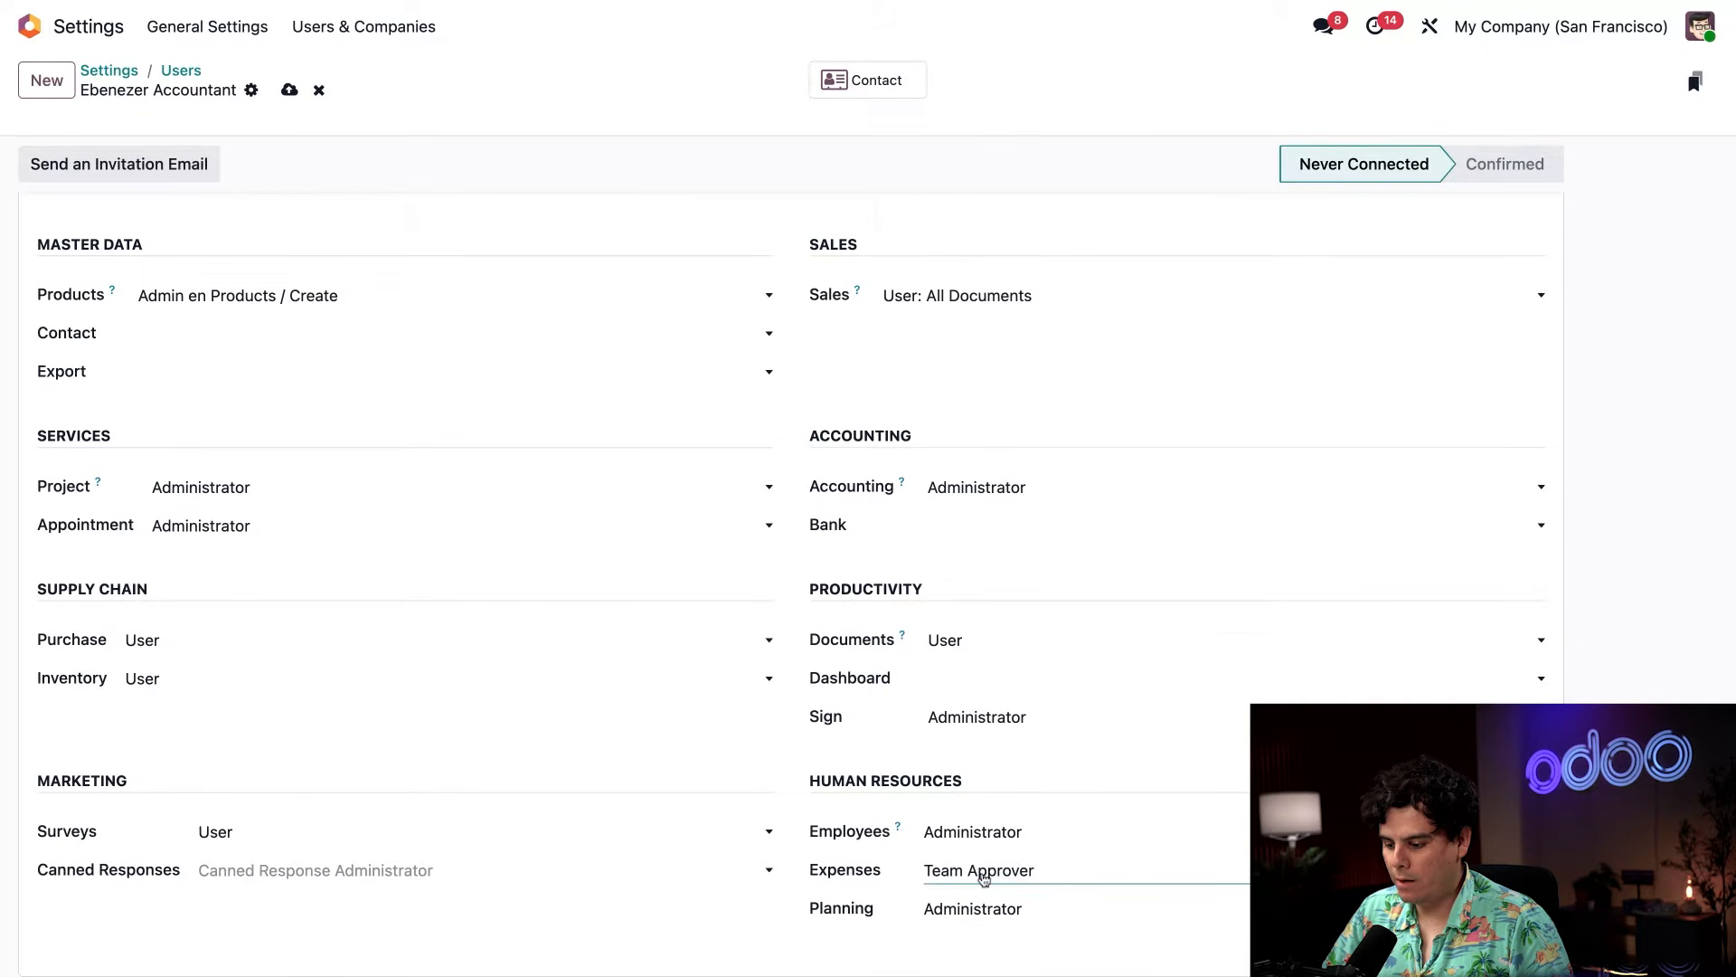
click(894, 877)
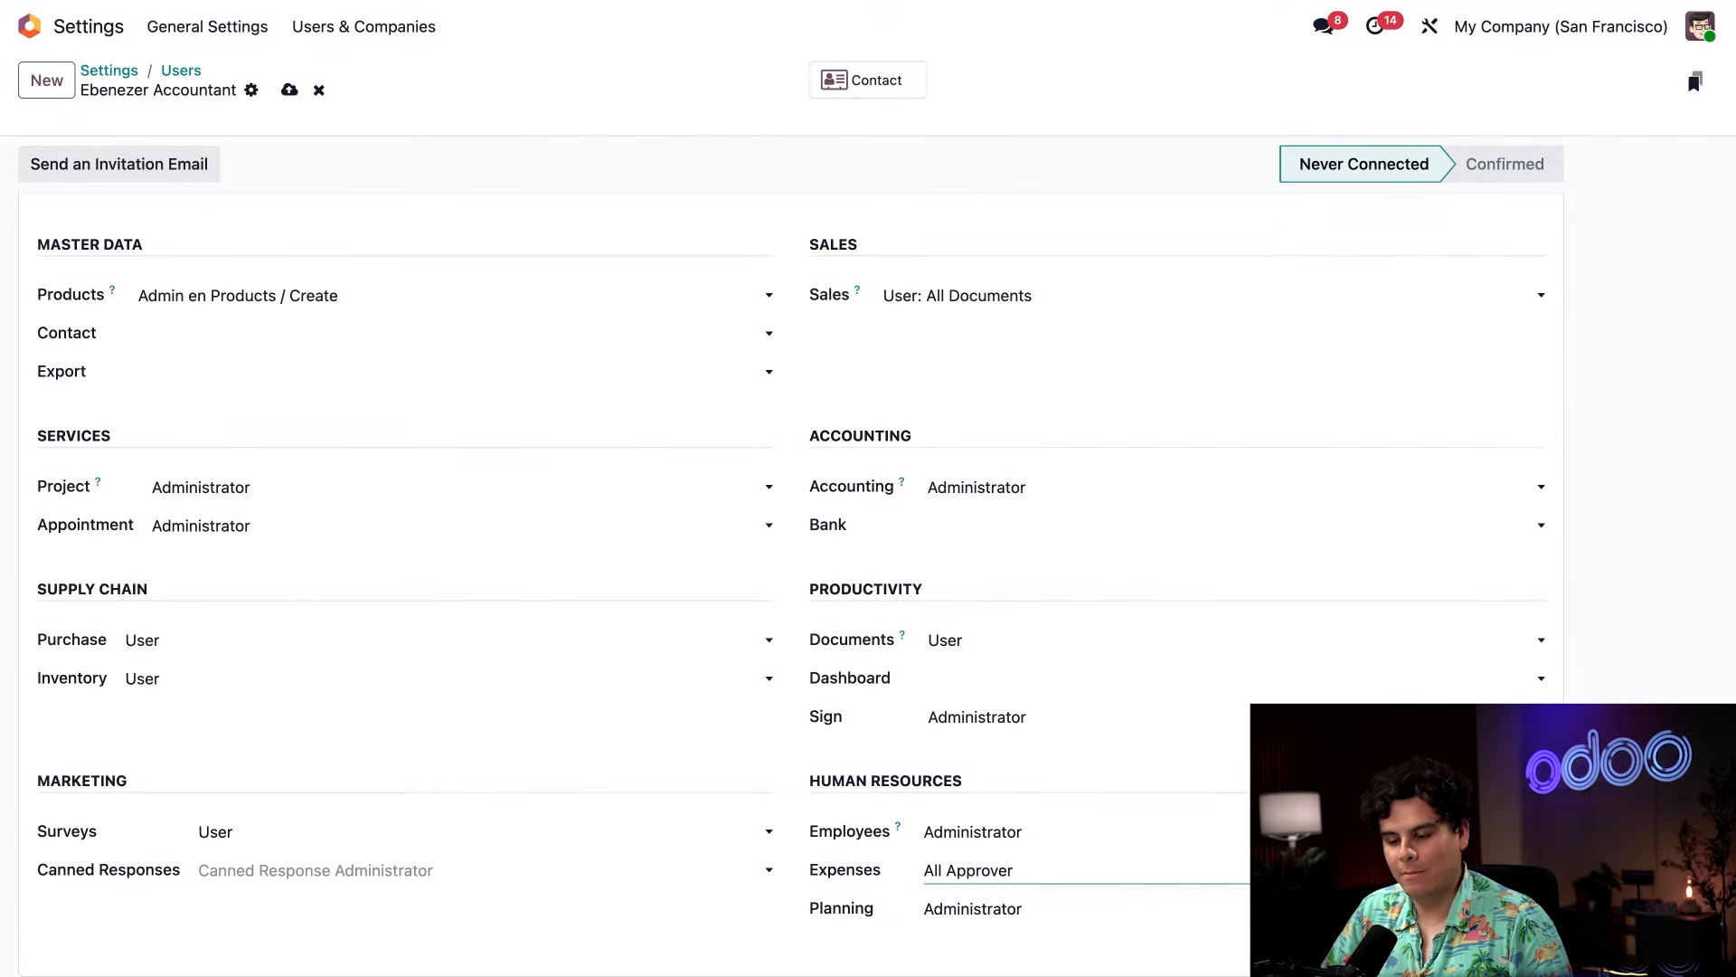
Clear the Project, Appointment, Sign, Employees and Planning access rights for the user.
click(185, 483)
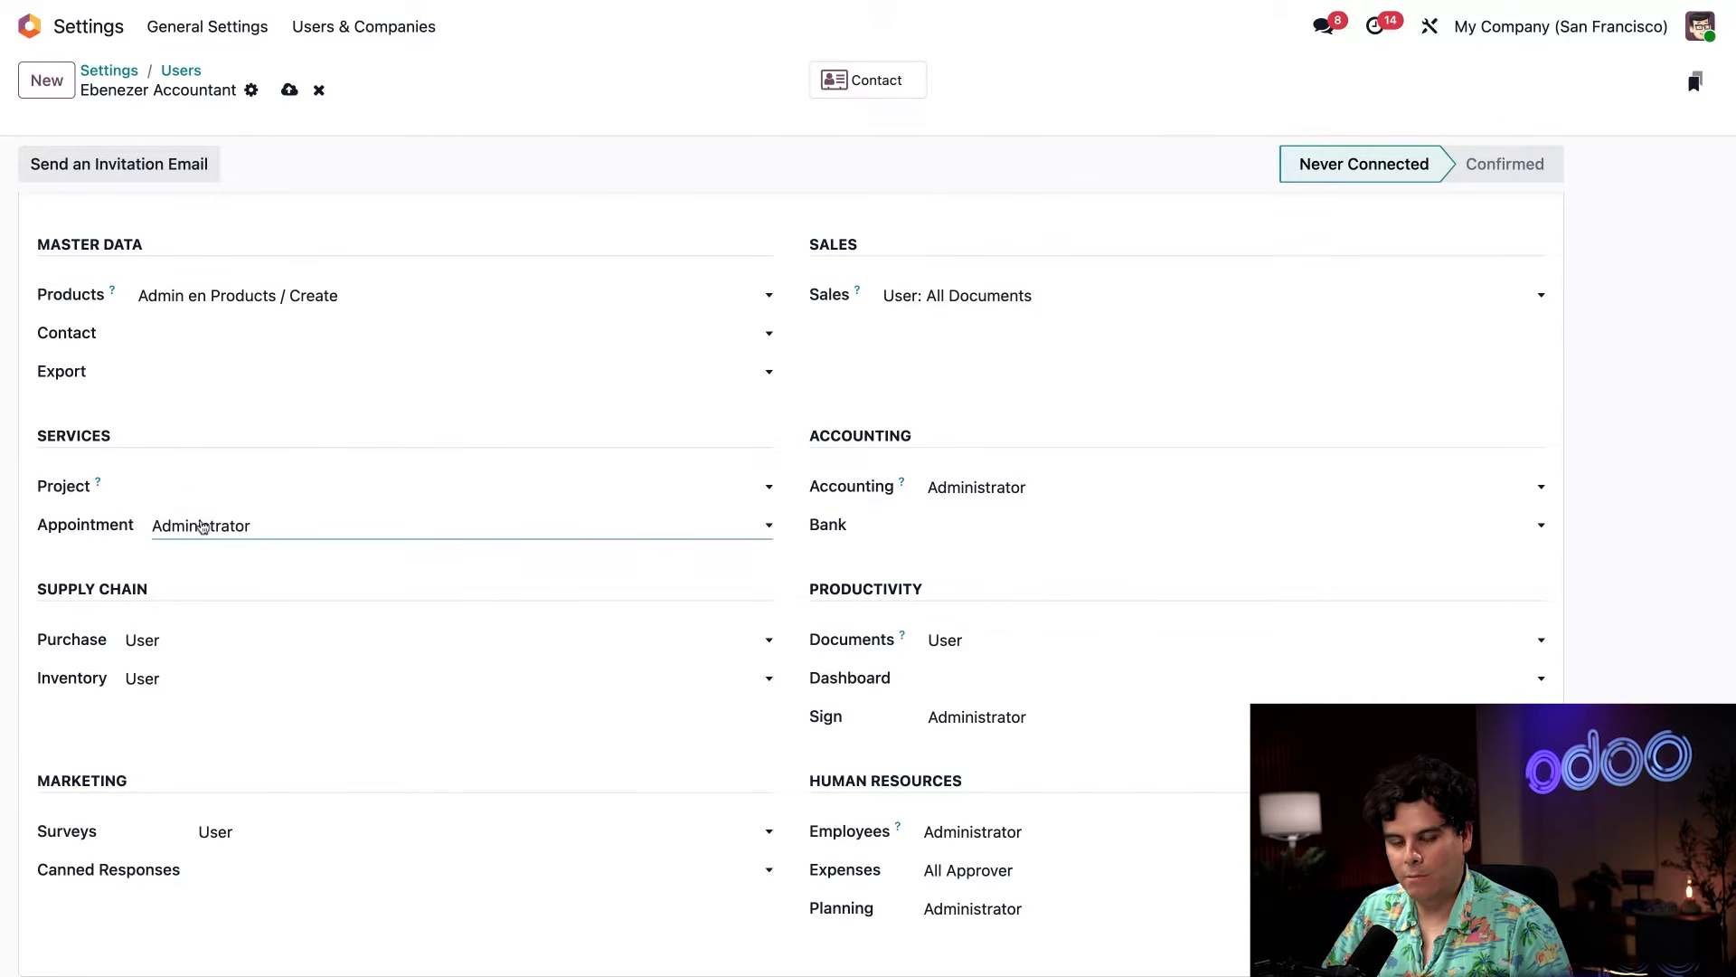
click(201, 527)
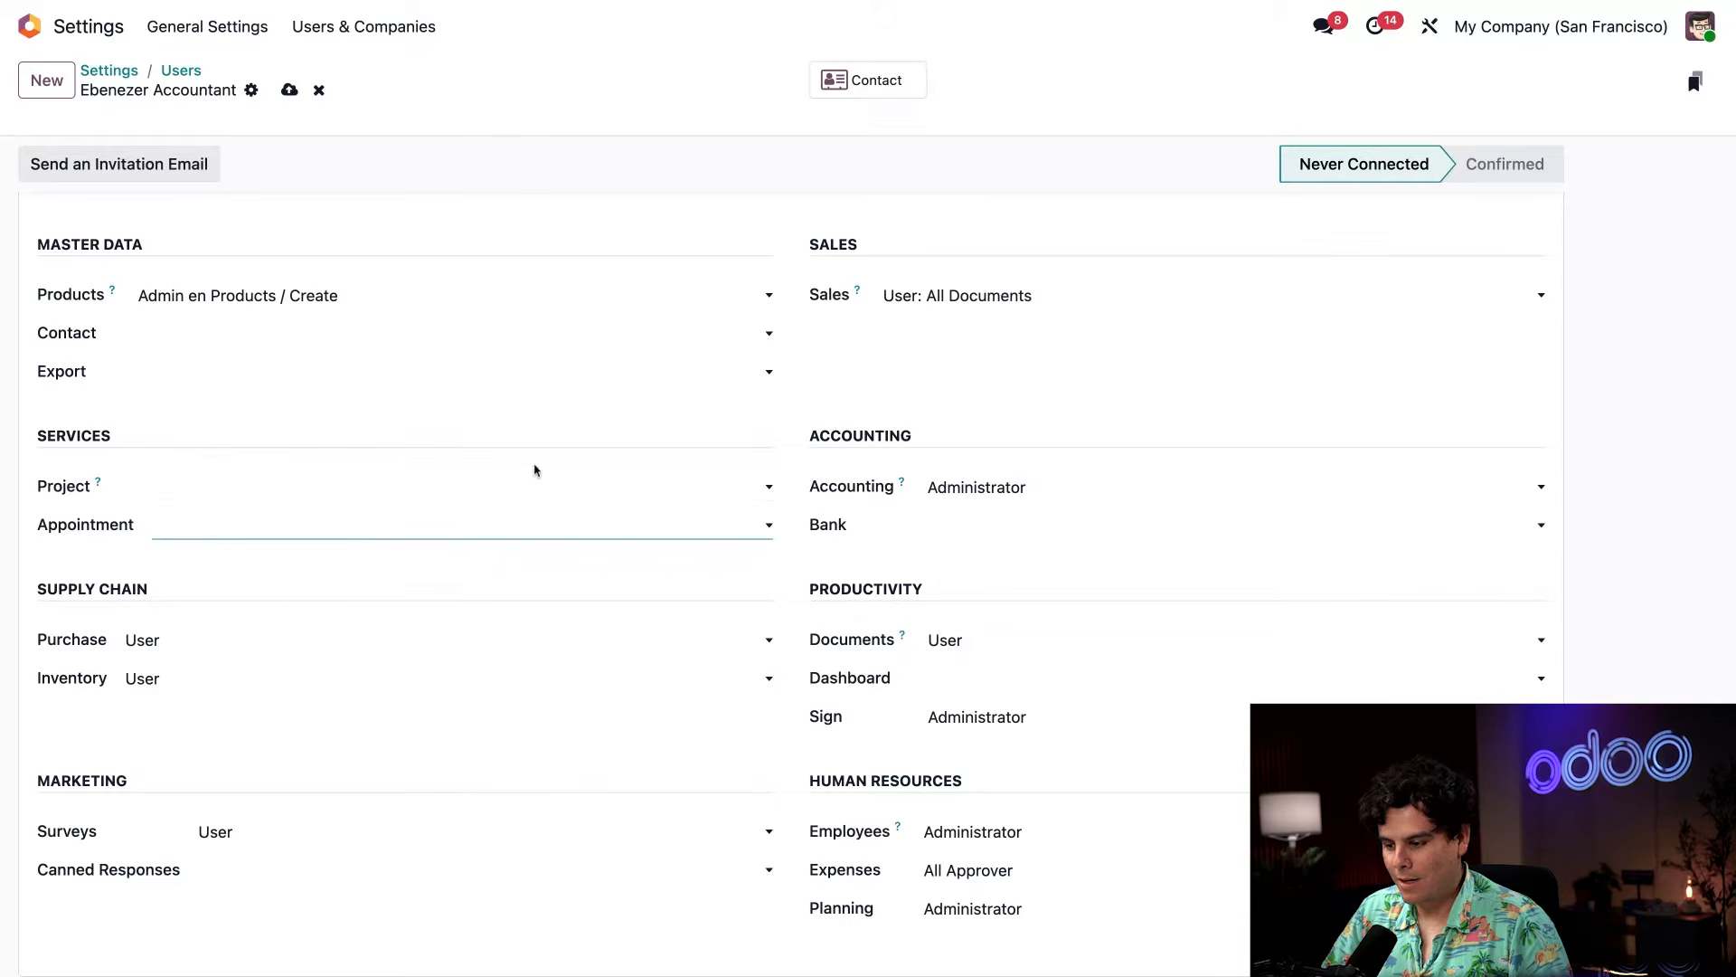
click(955, 719)
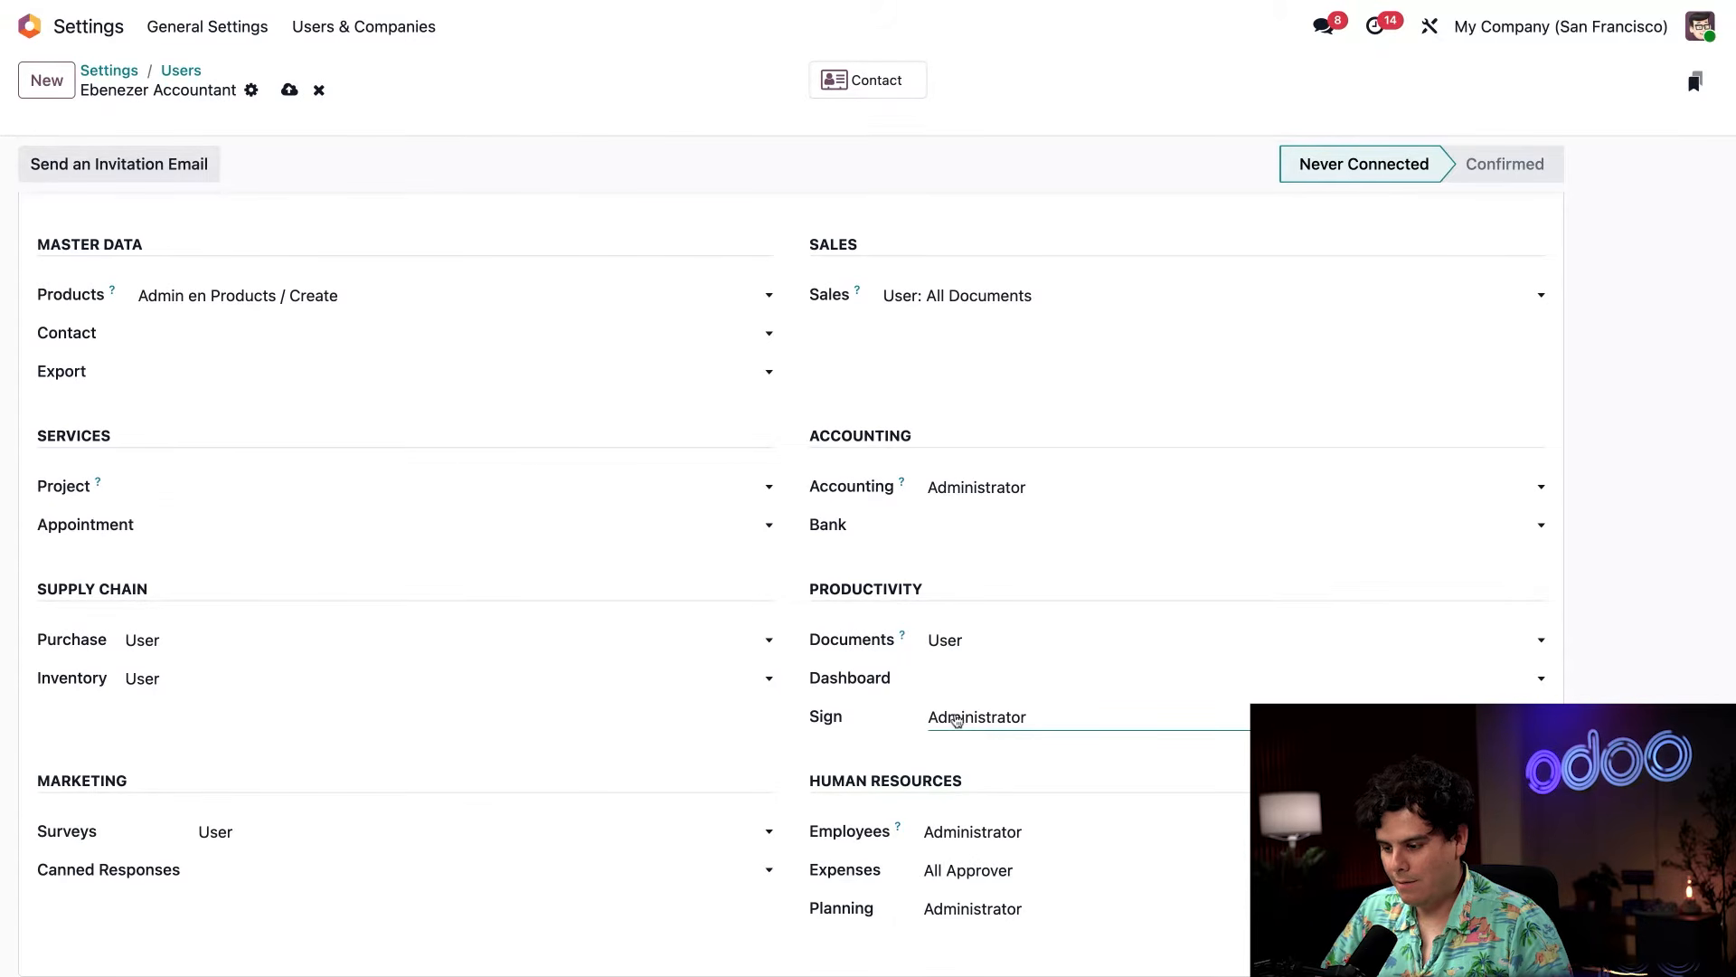
click(969, 678)
click(962, 824)
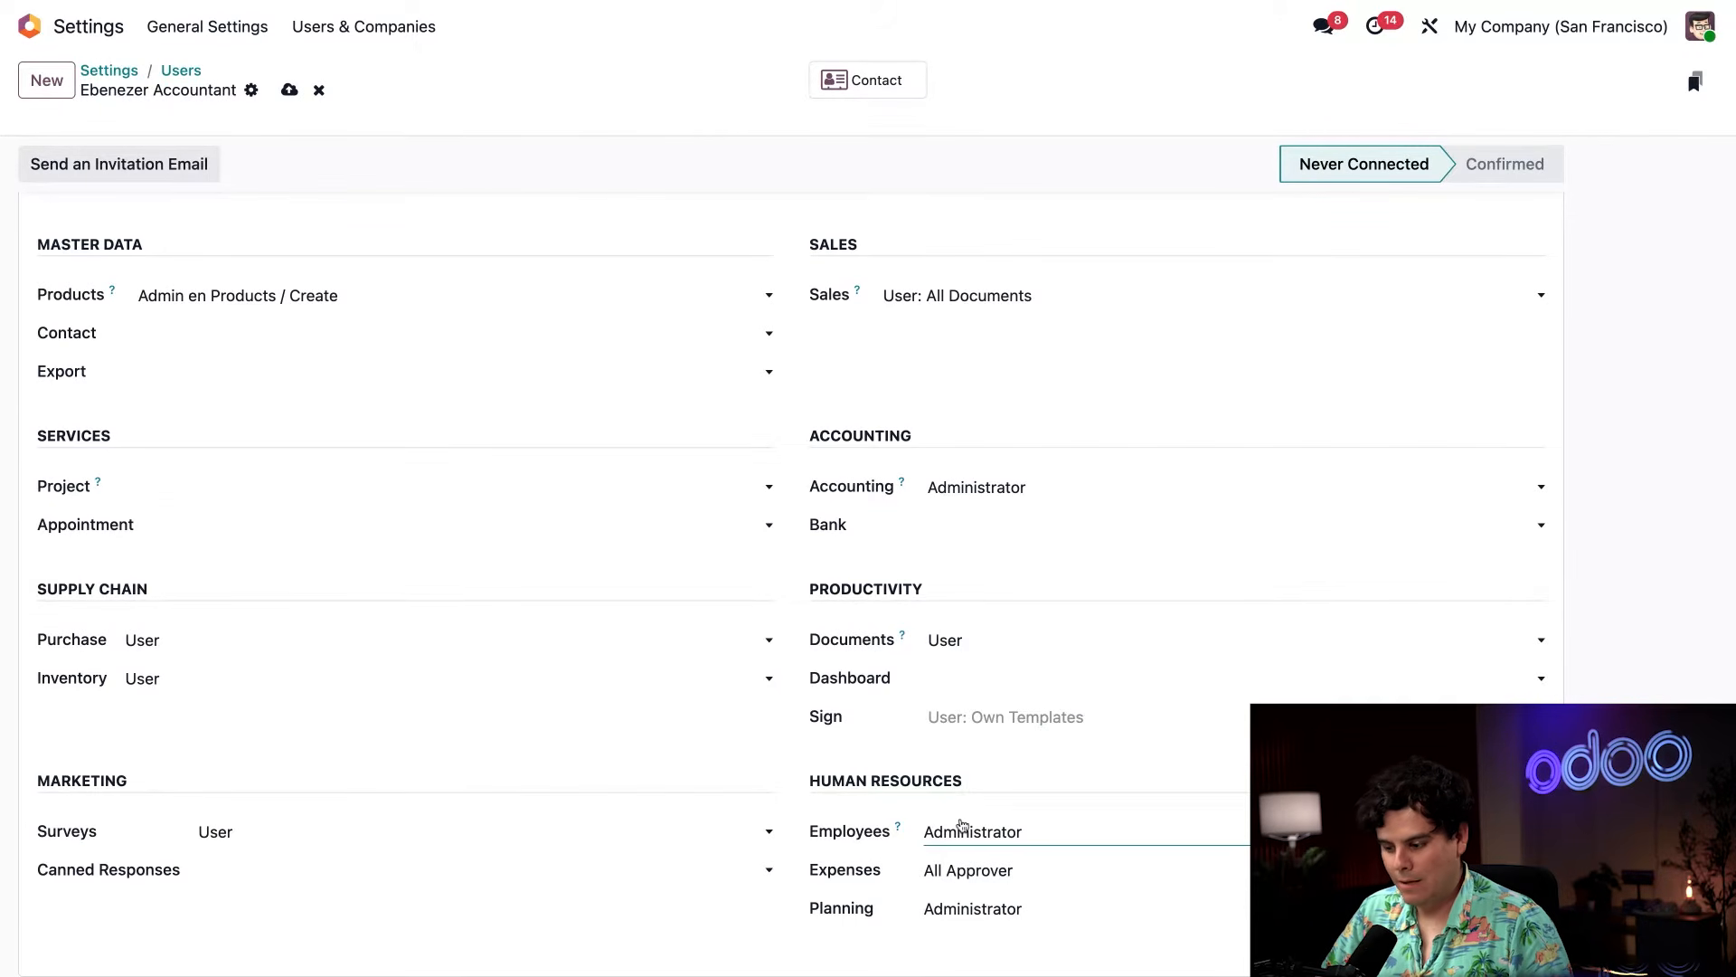
click(963, 814)
click(960, 907)
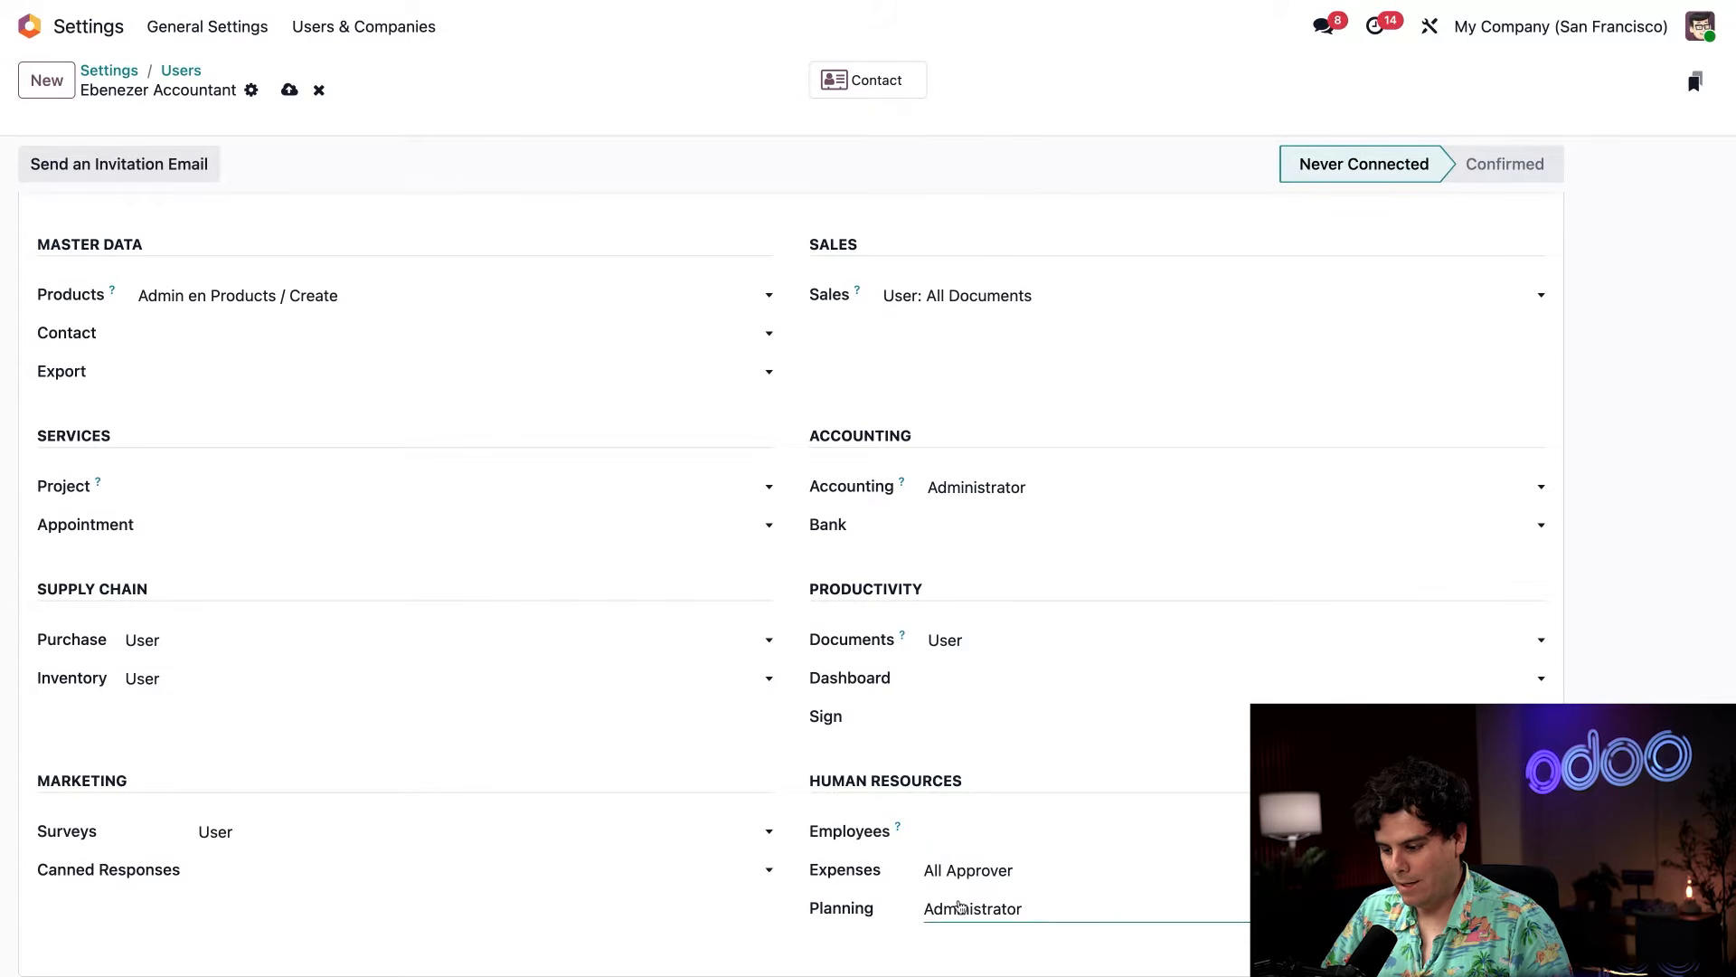
click(960, 860)
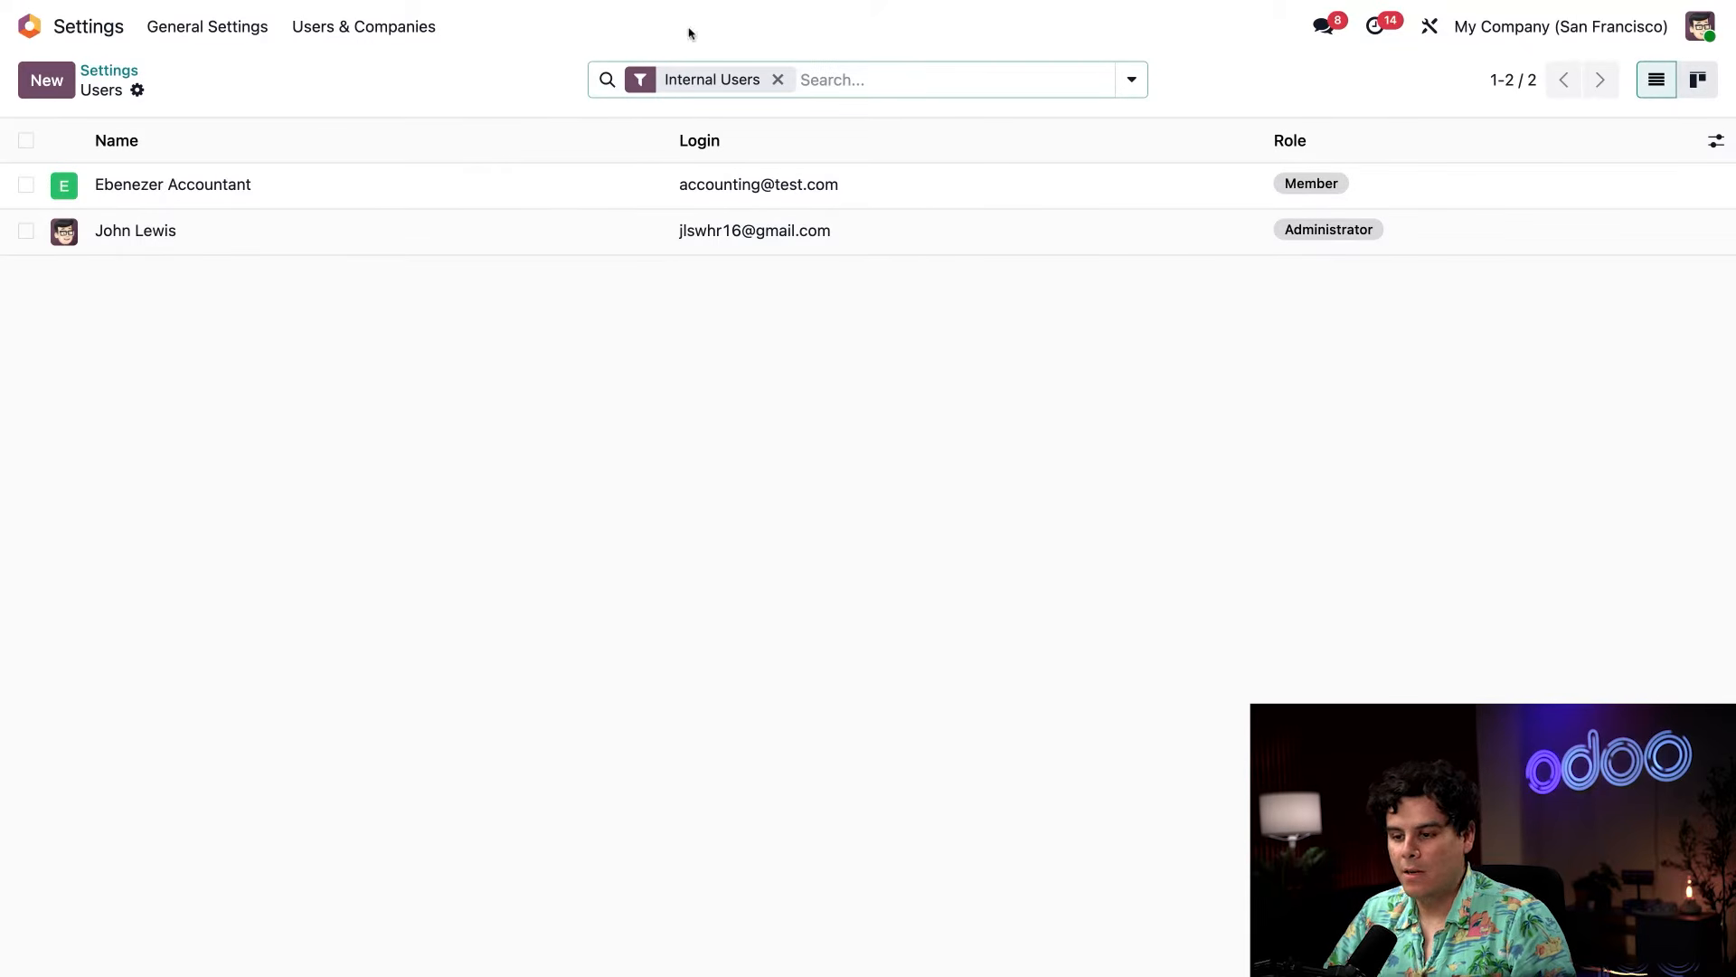
Create a second new user and enter their full name.
click(47, 80)
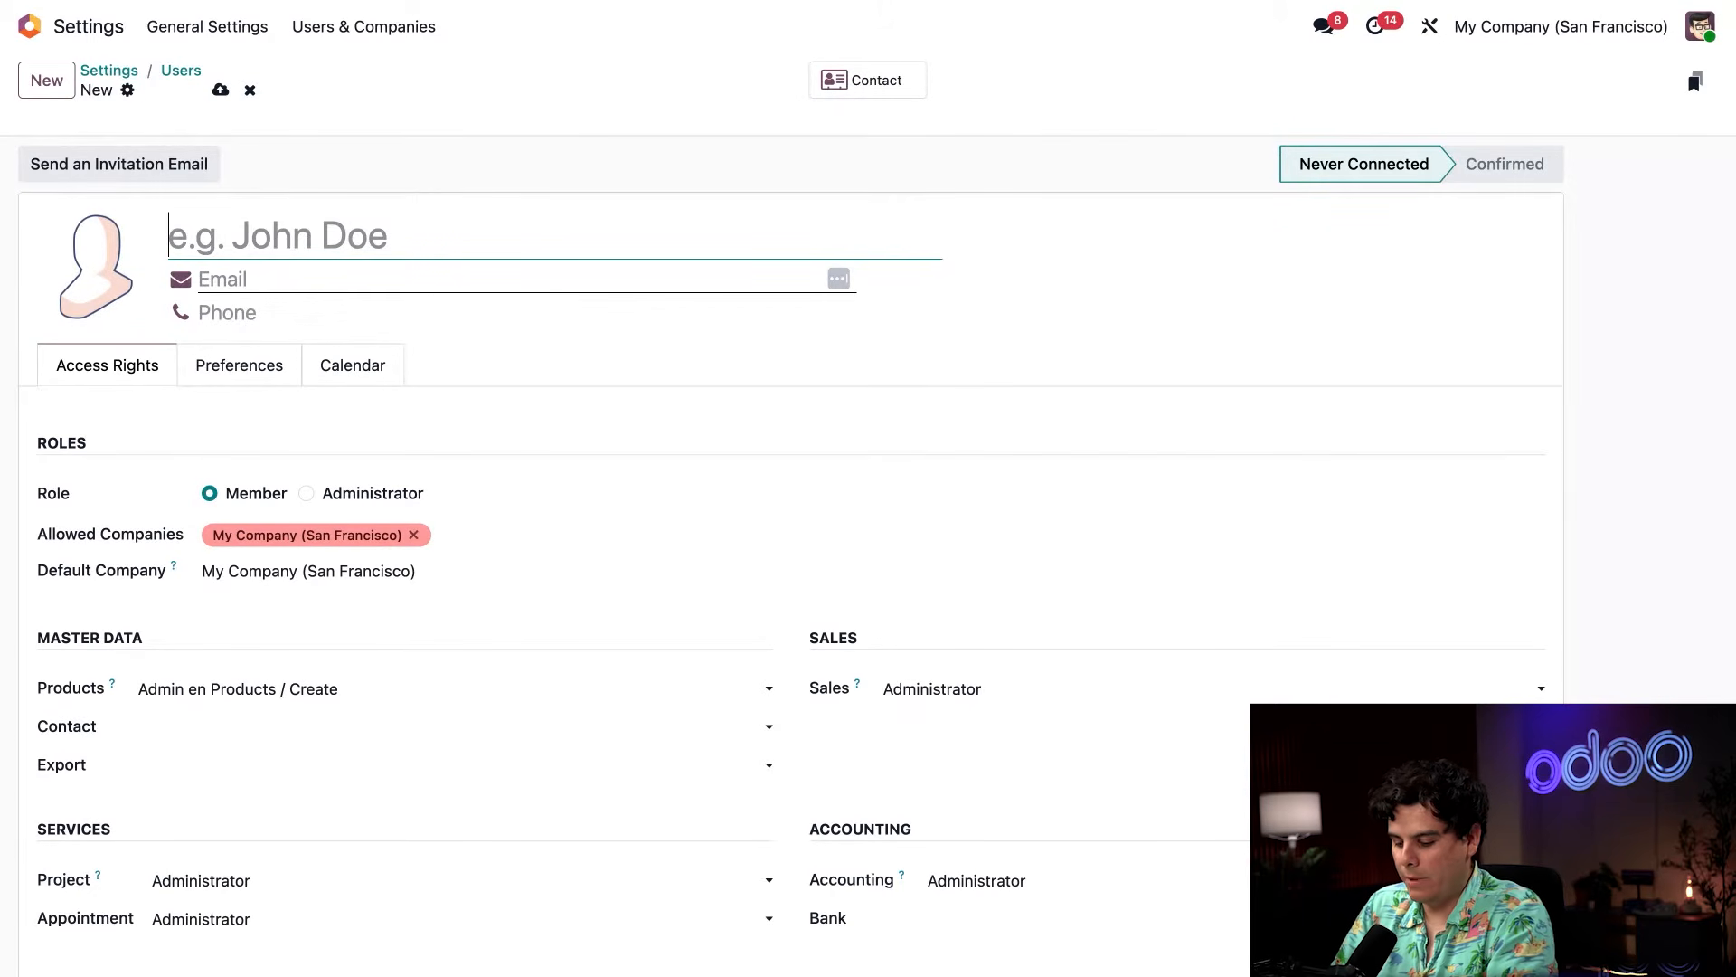
text(Bobb)
key(BackSpace)
text(Billing)
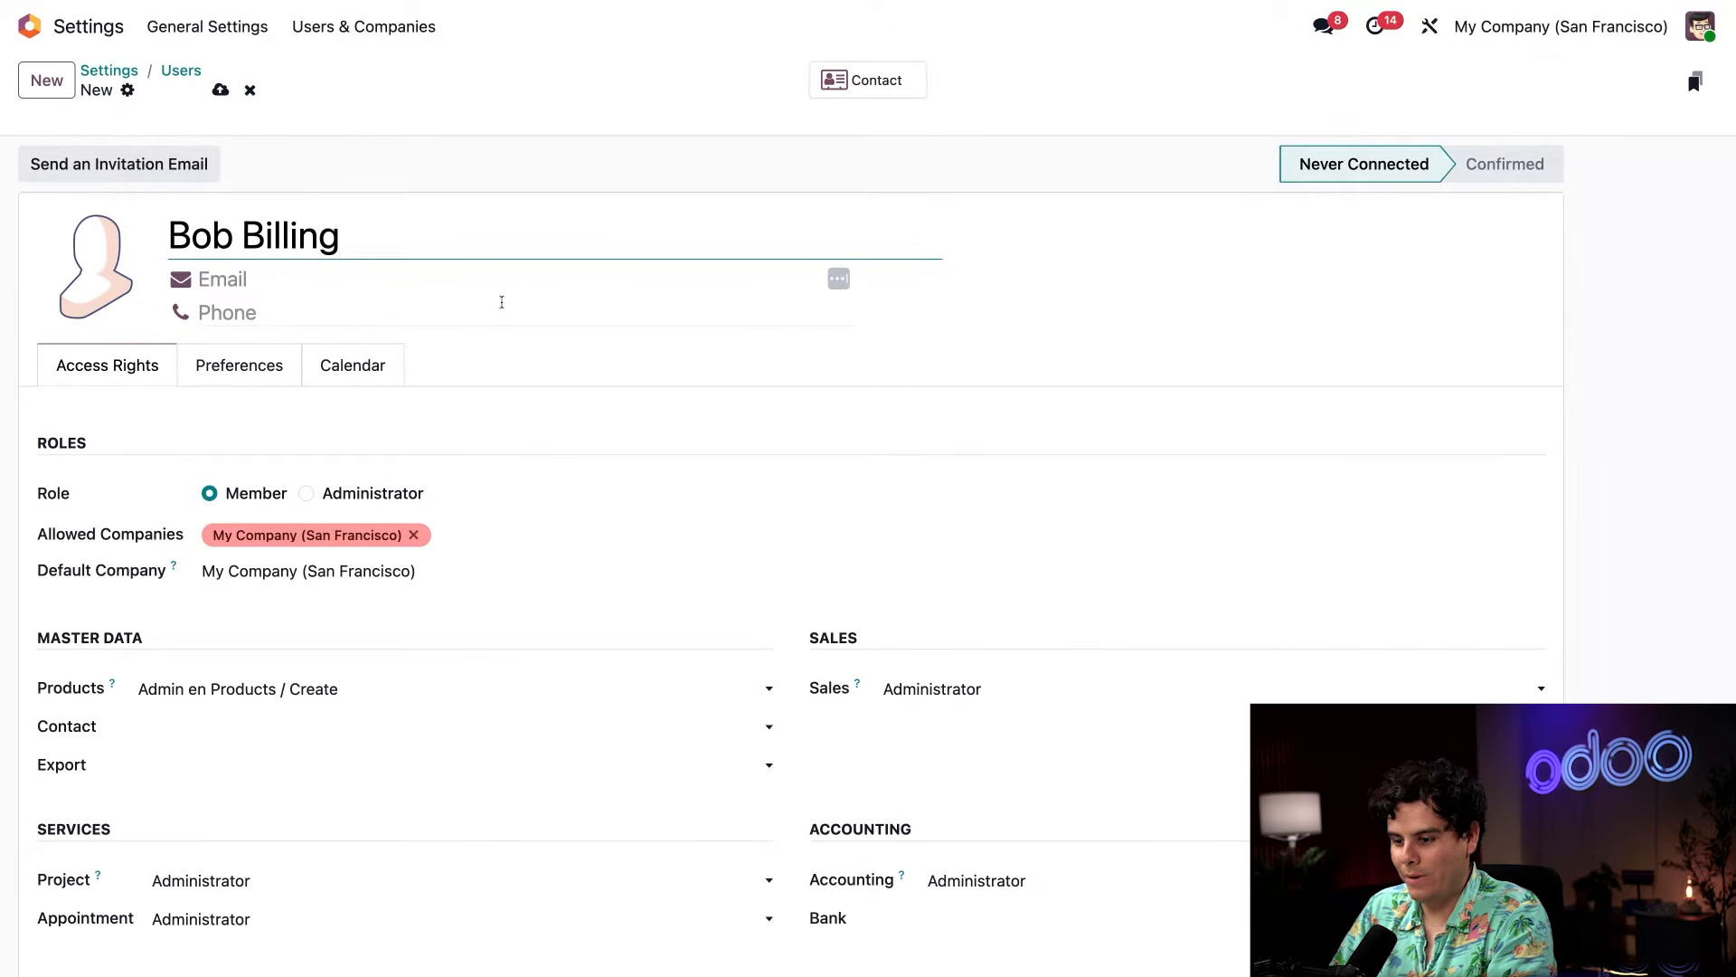
Fill in the second user's e-mail address.
click(505, 281)
text(billing2@)
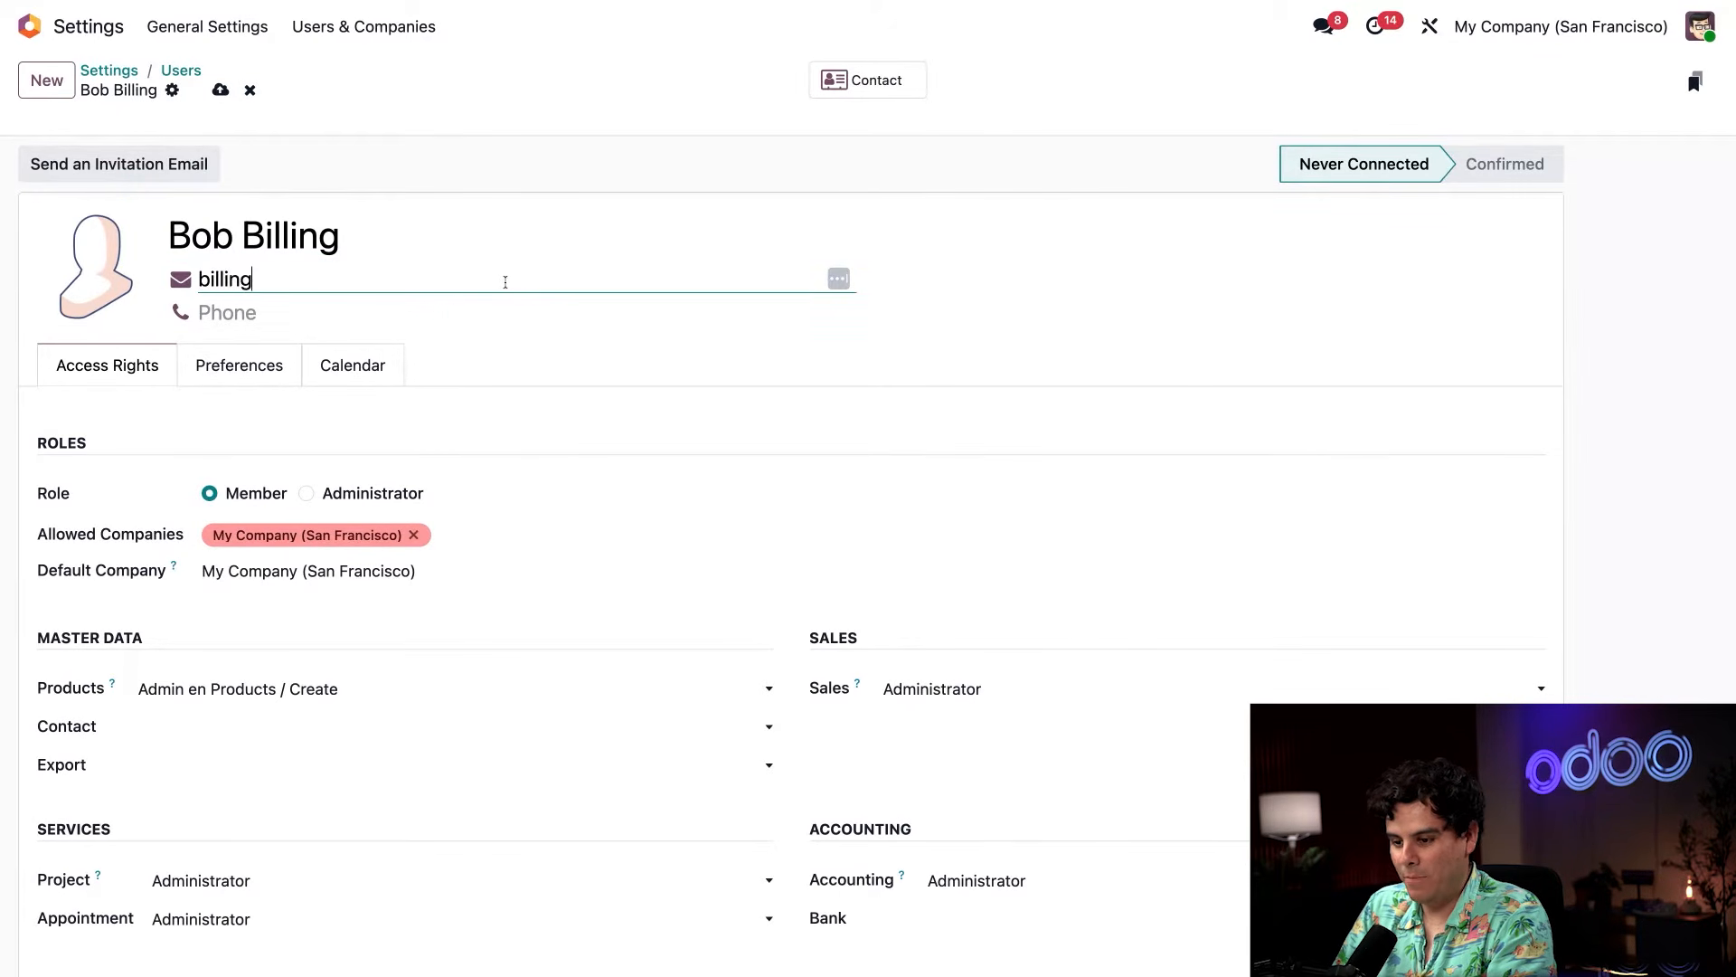
key(BackSpace)
key(BackSpace)
text(@test.com)
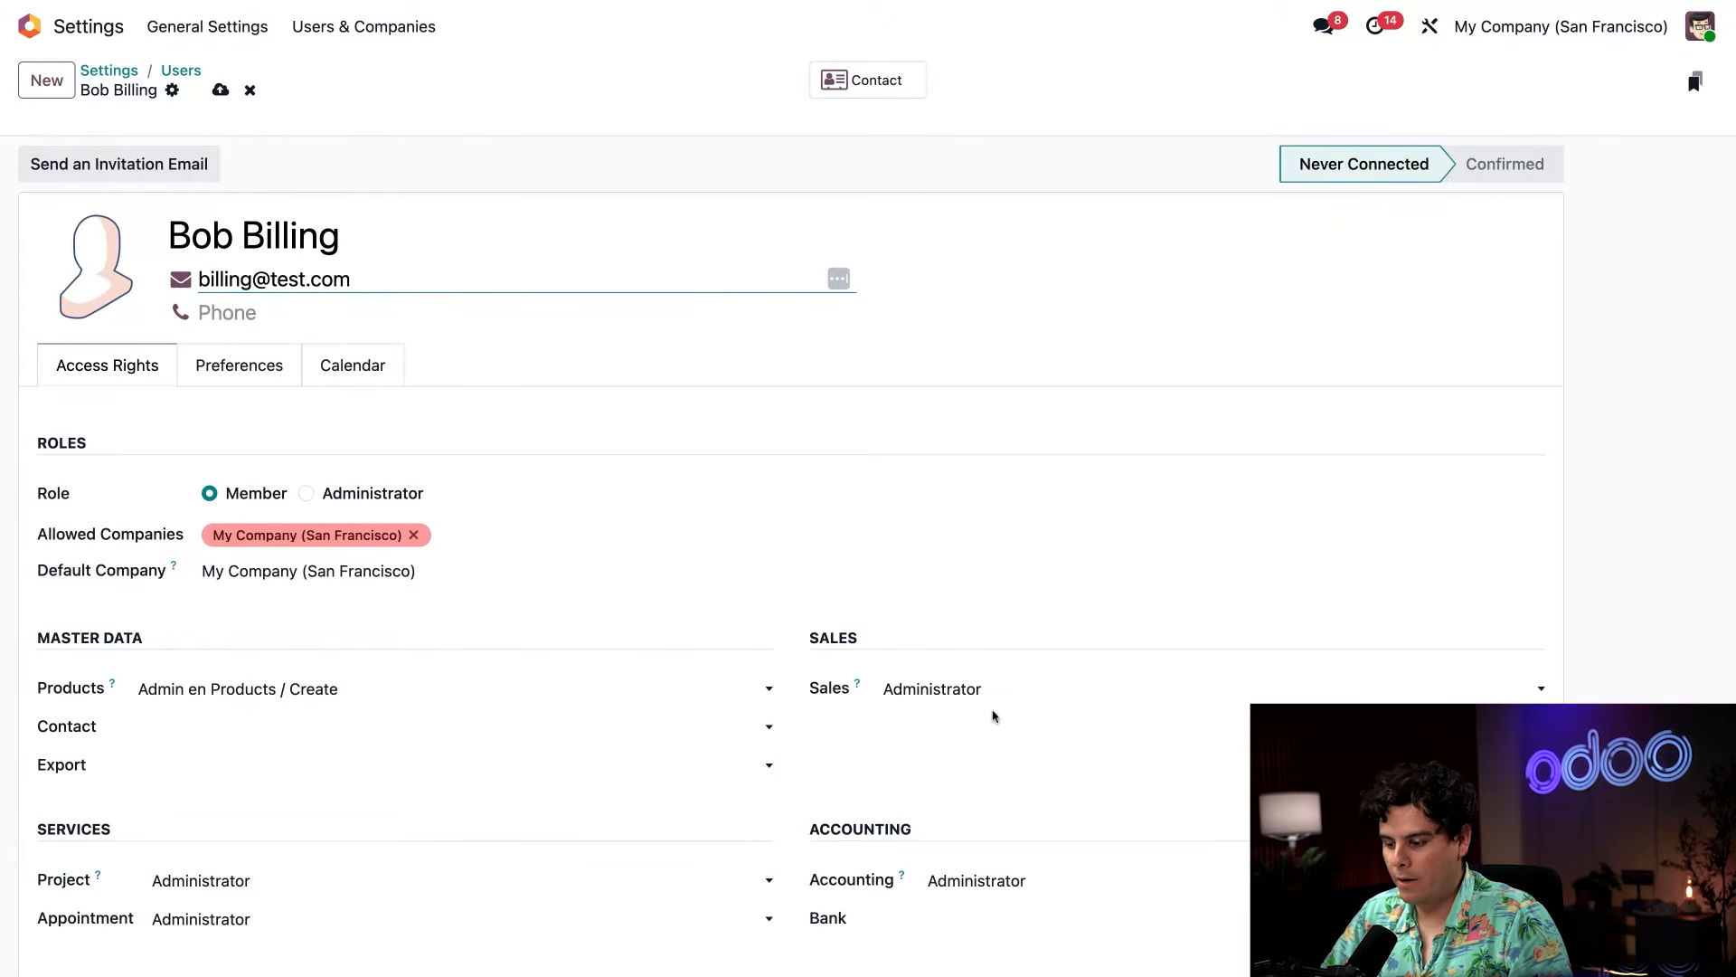
Set the second user's Sales access right to User: All Documents.
click(1015, 693)
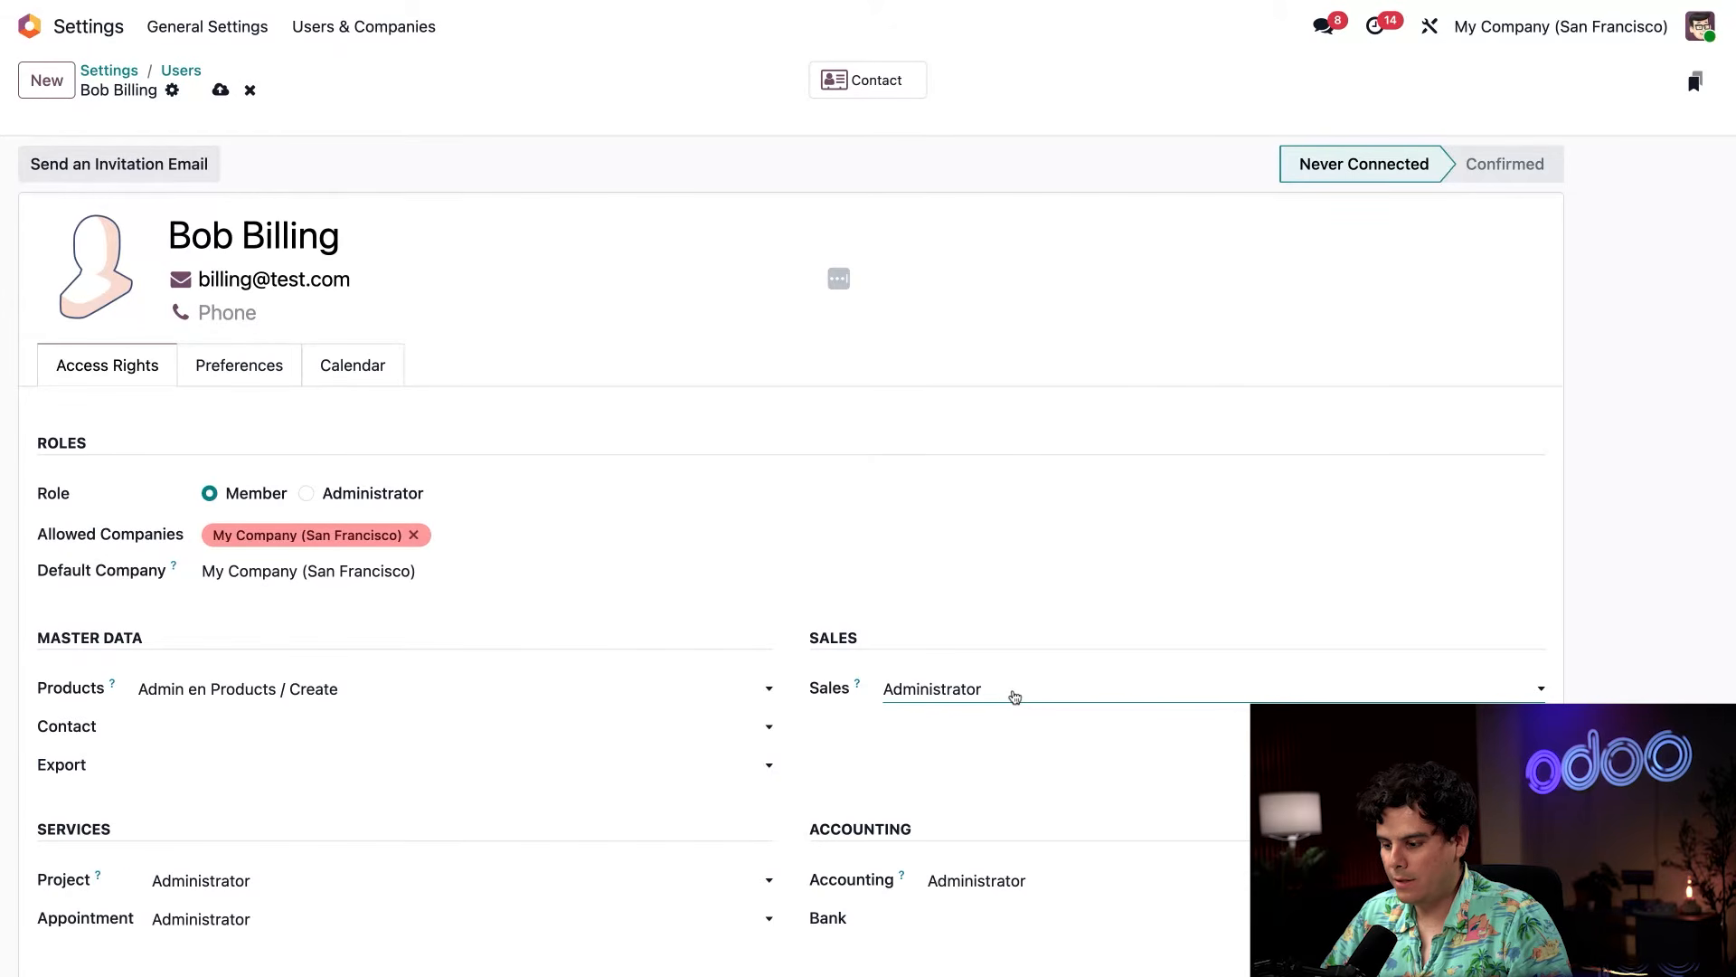
click(1031, 733)
scroll(1031, 697, down, 2)
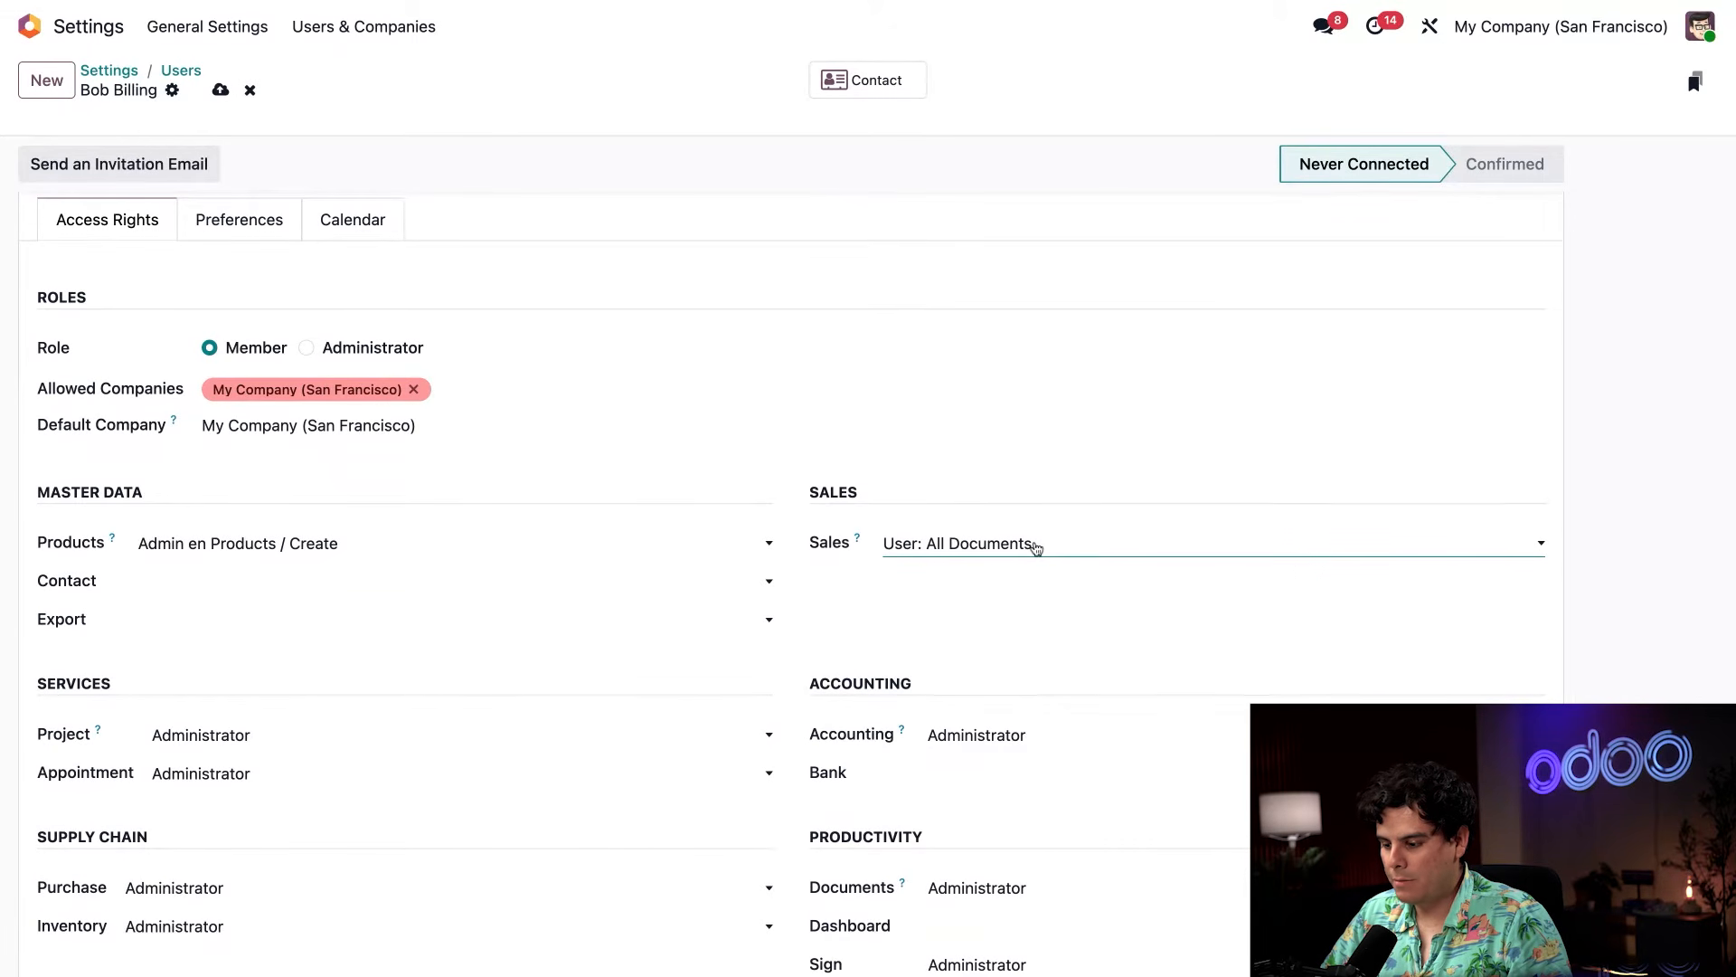
click(1014, 544)
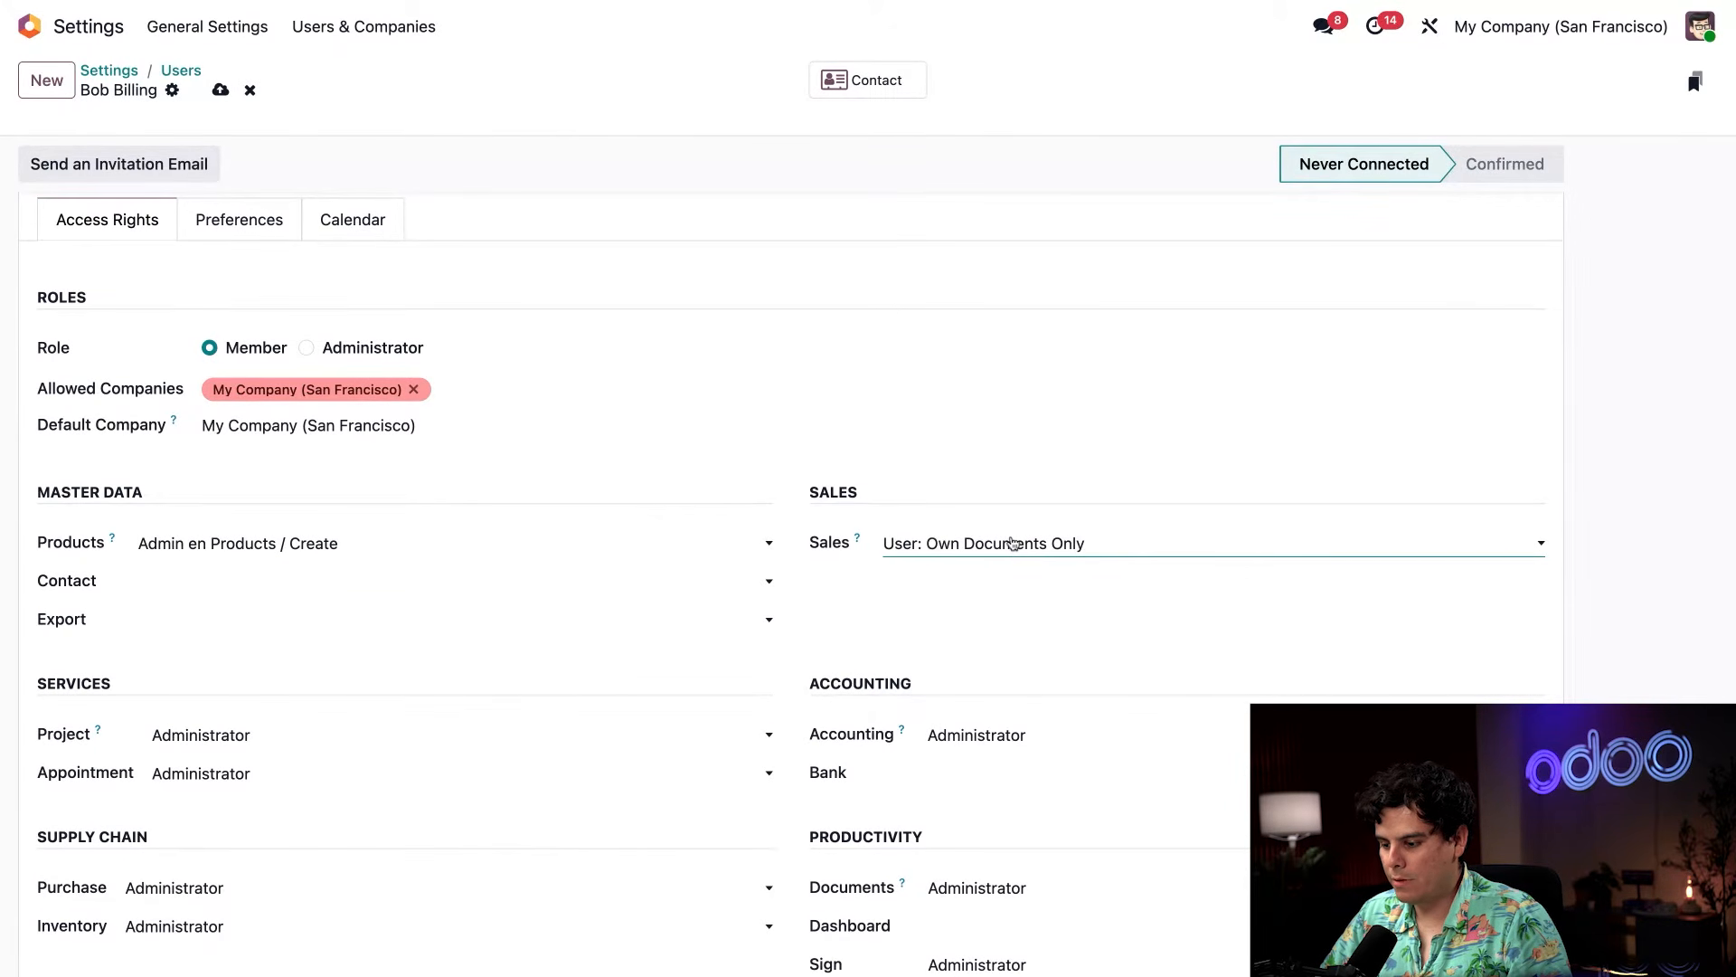
click(1012, 546)
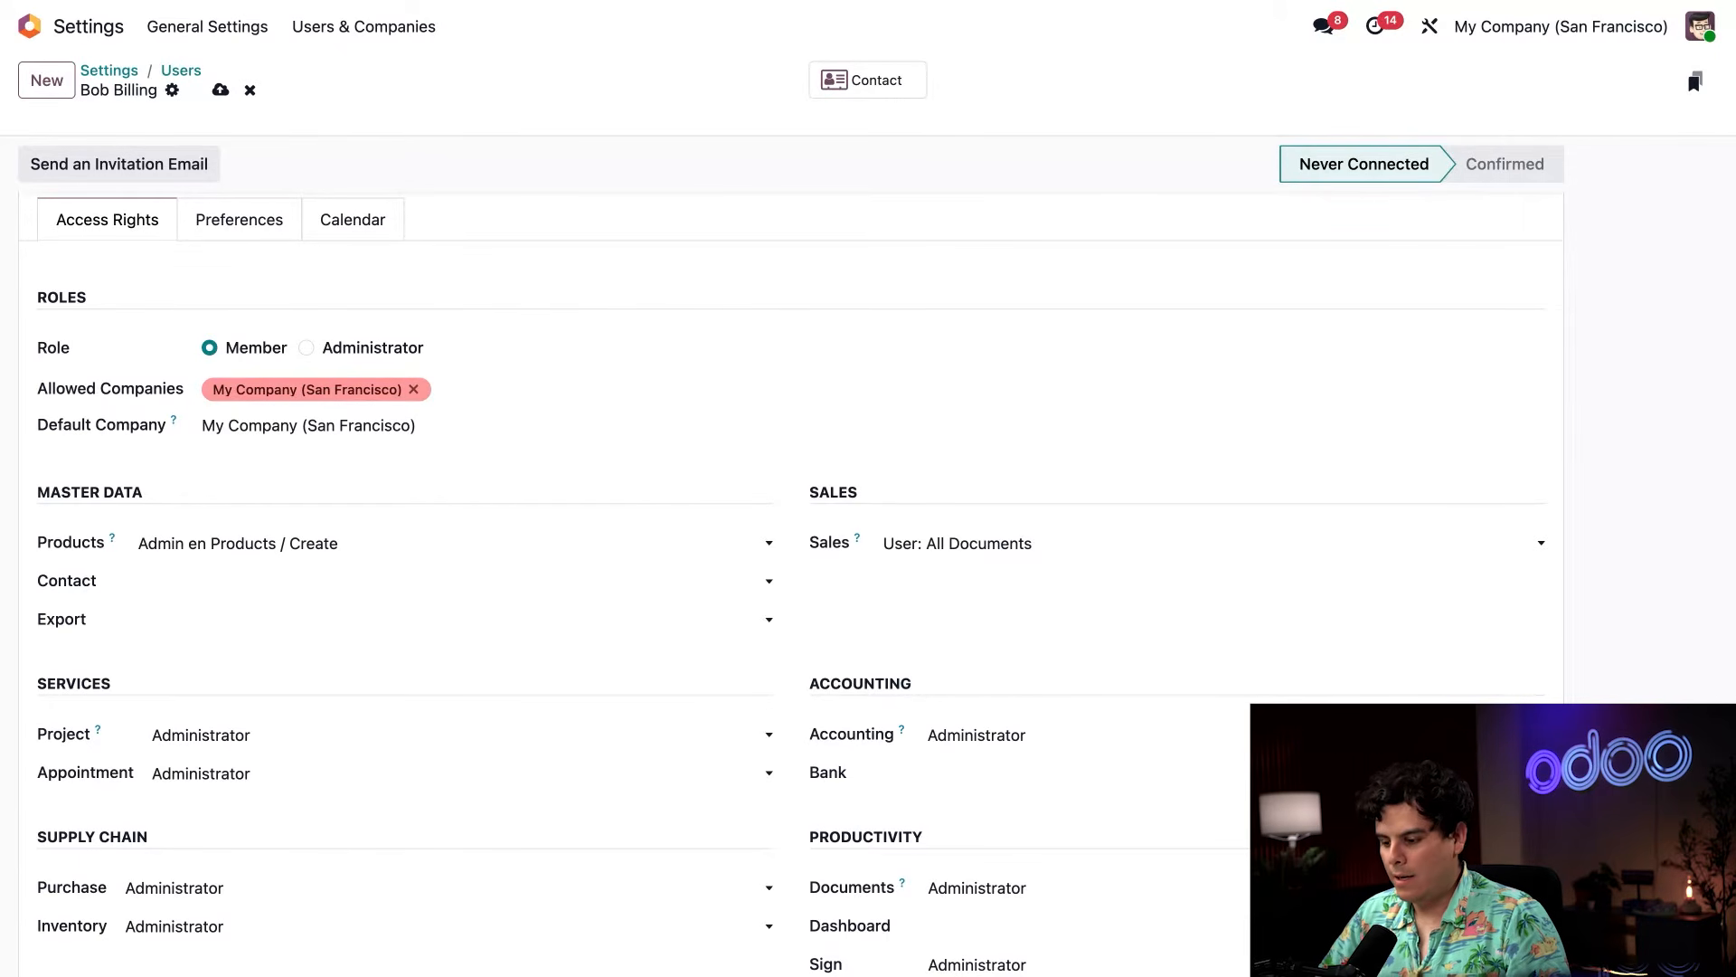
Set the Accounting access right to Invoicing for the billing user.
scroll(998, 585, down, 2)
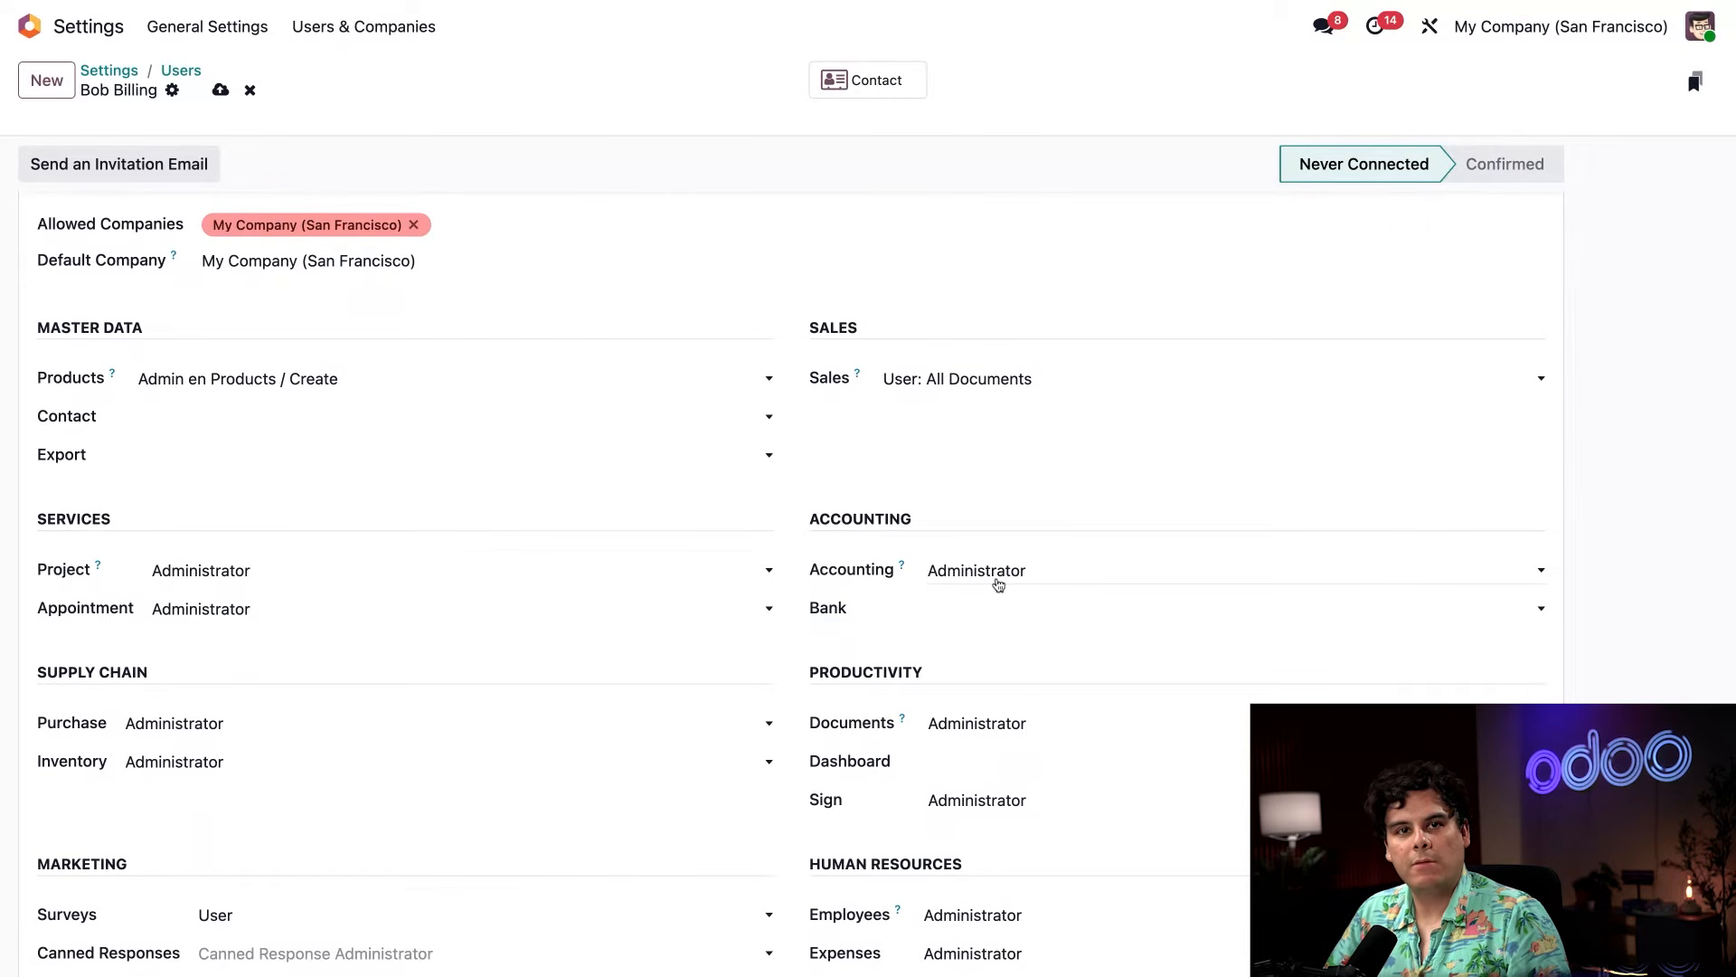
click(998, 582)
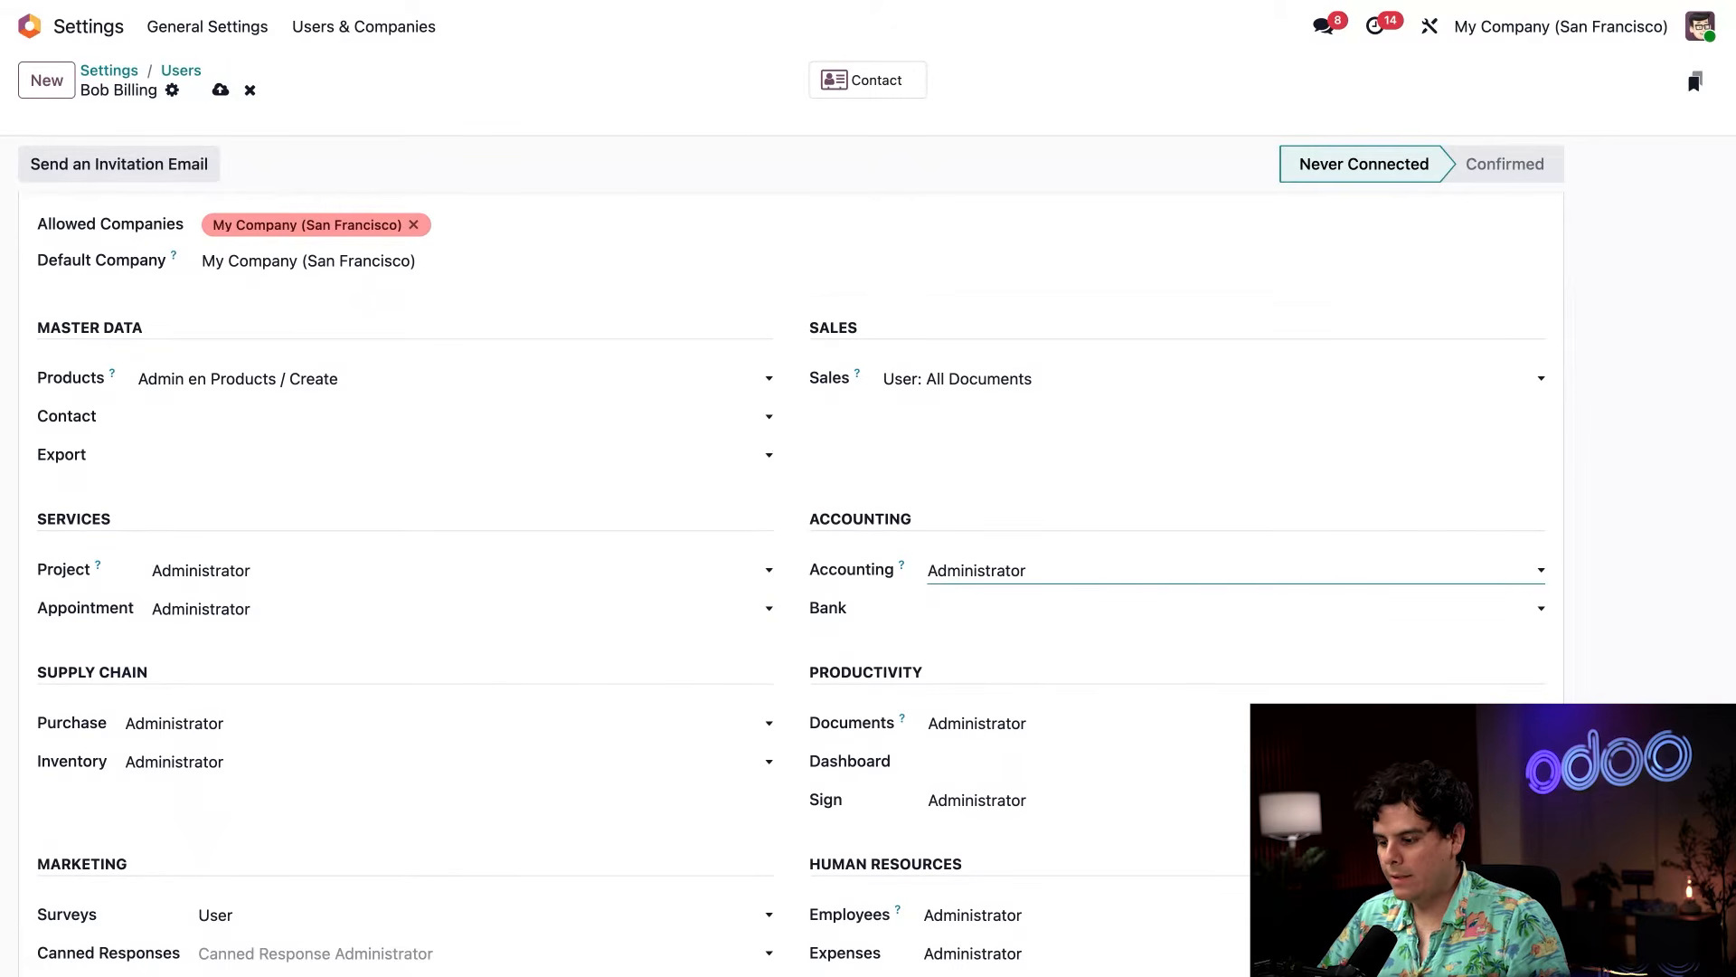
click(1007, 555)
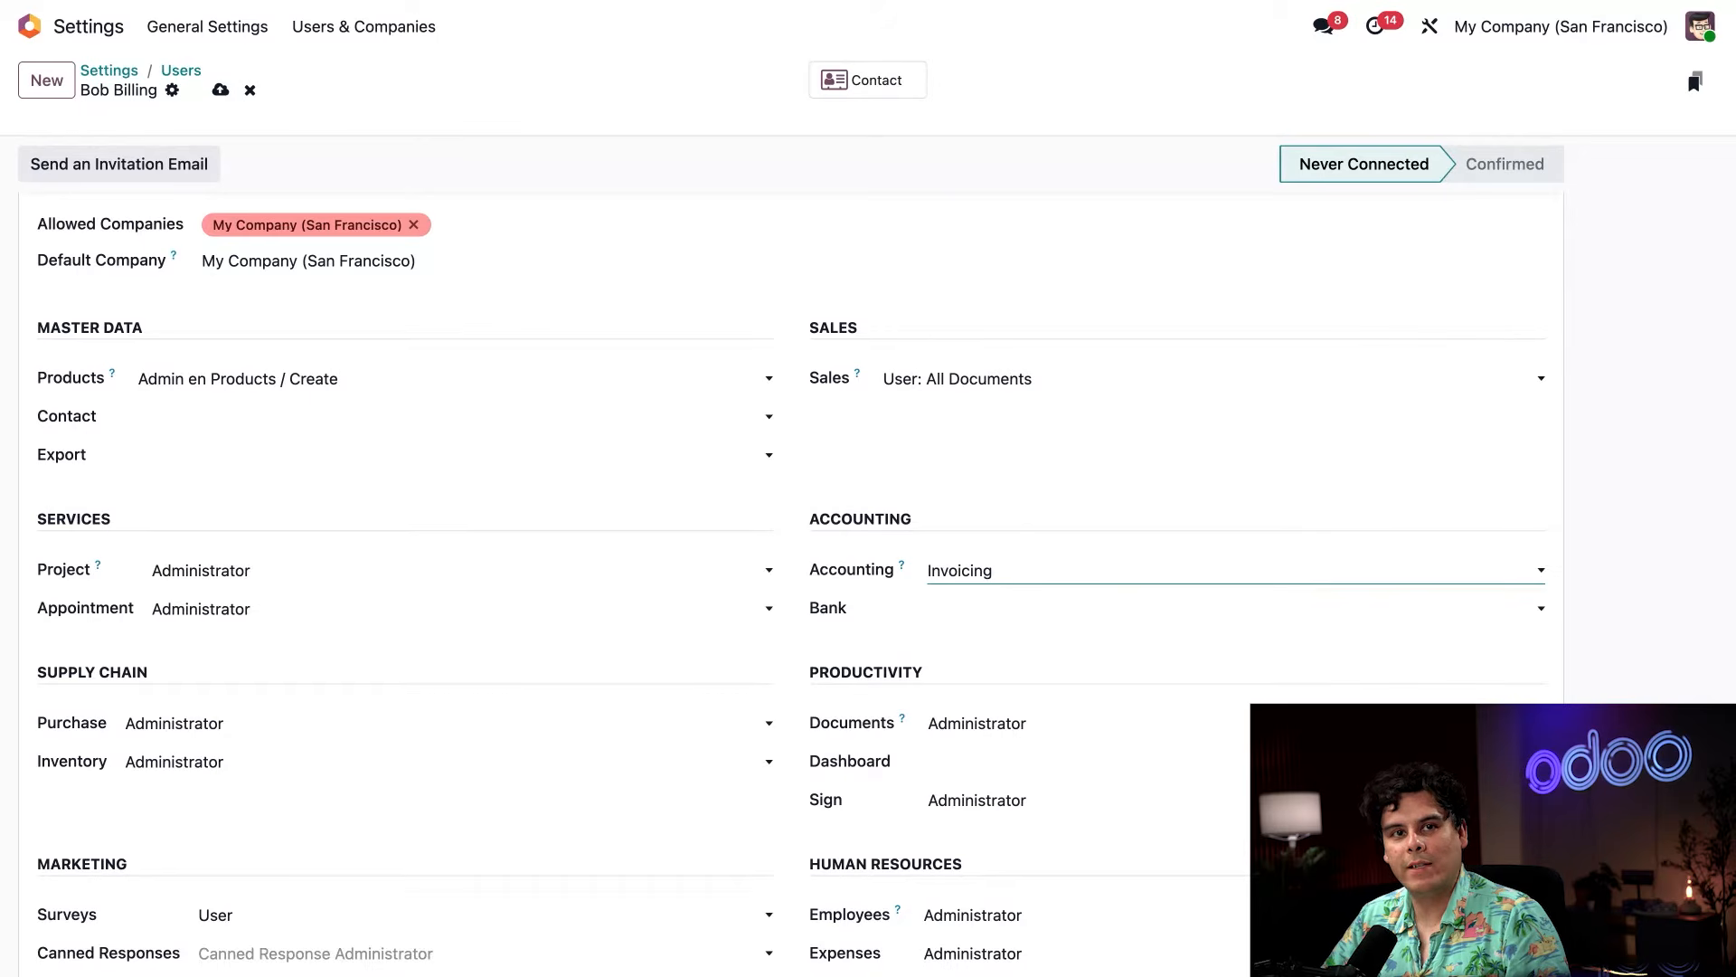
key(Down)
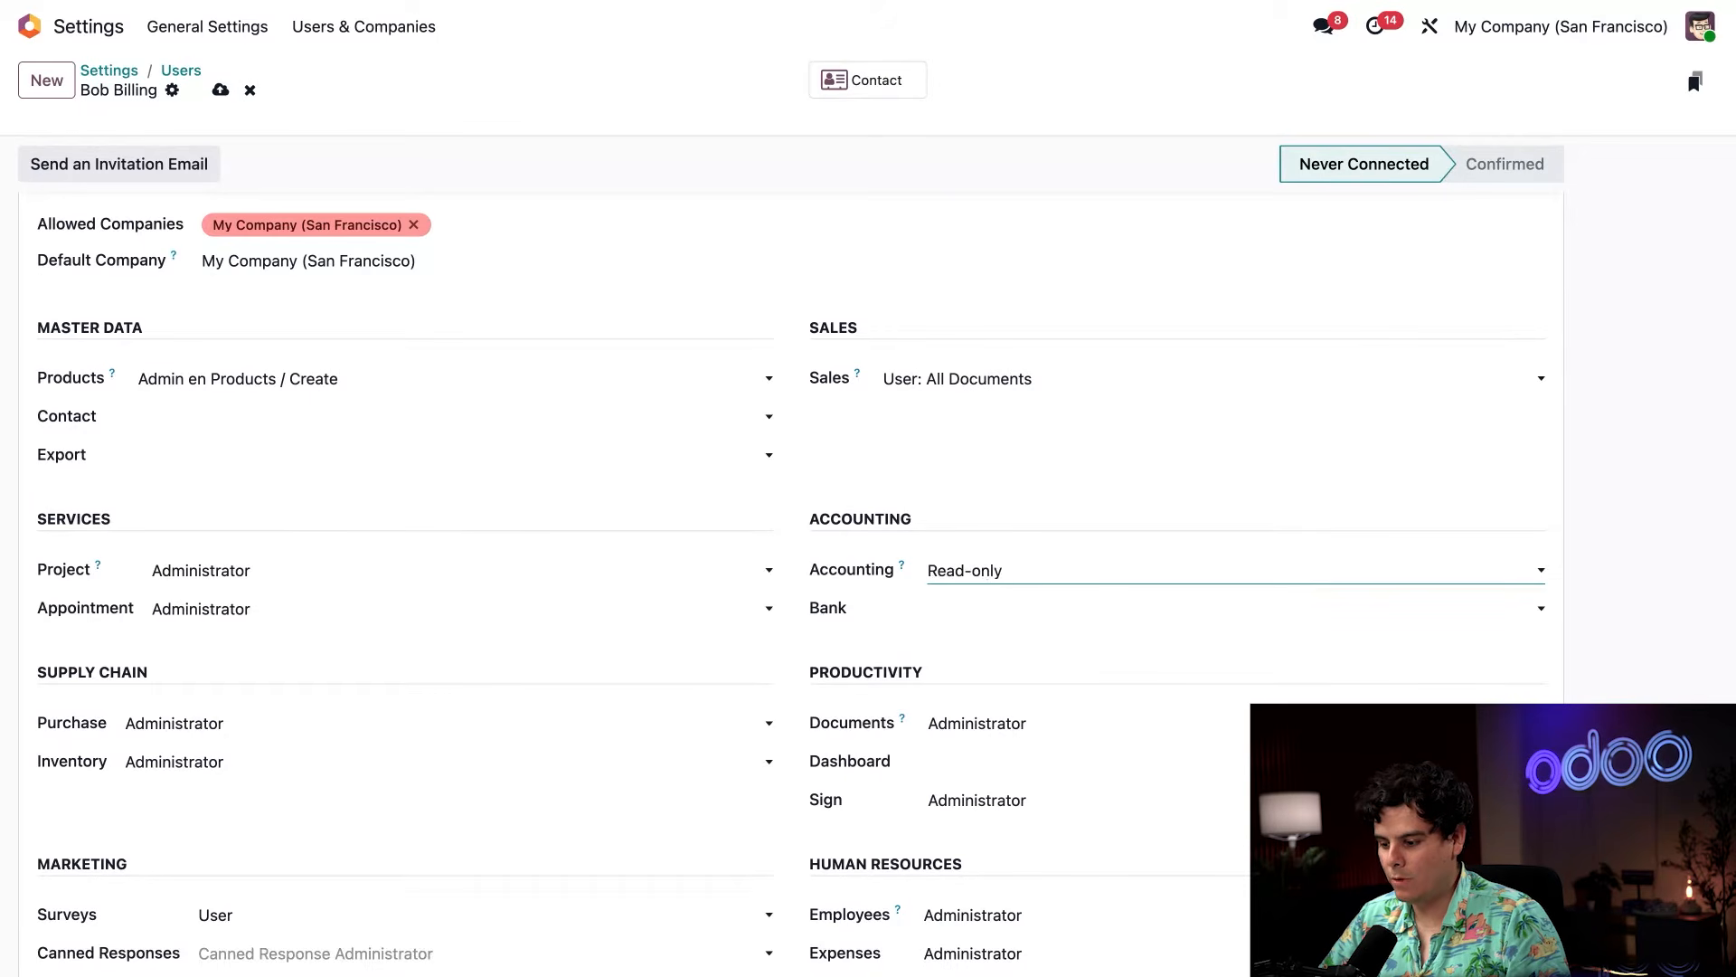
key(Down)
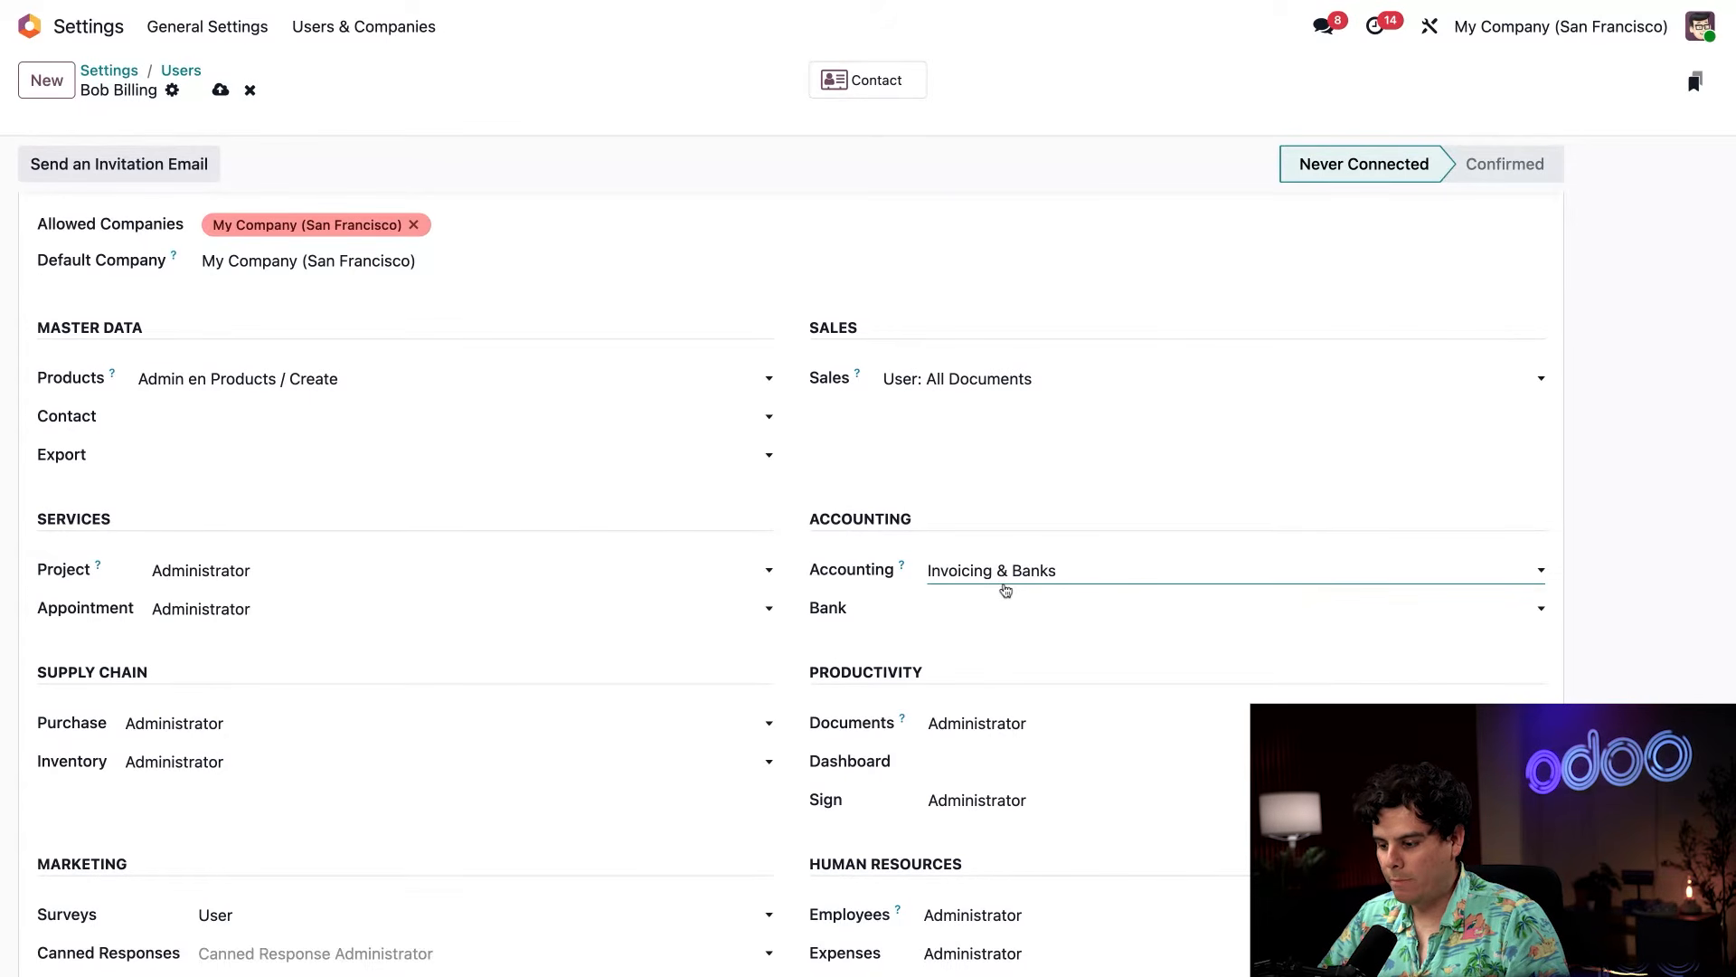
key(Down)
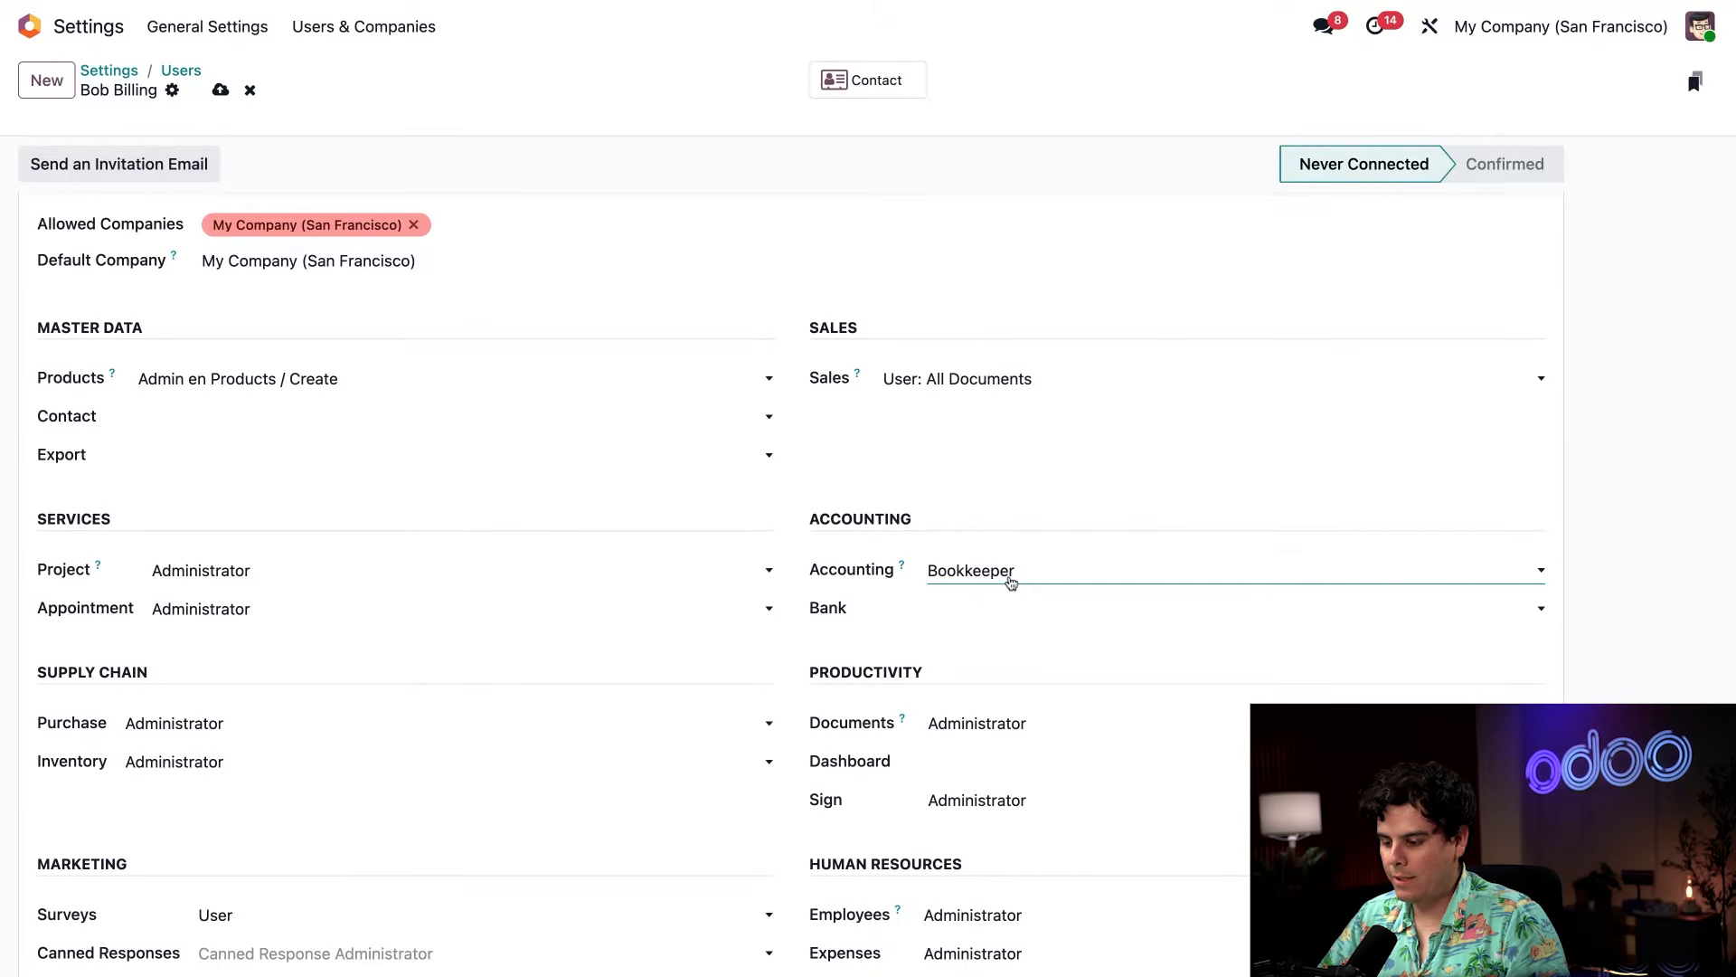
key(Down)
click(1020, 534)
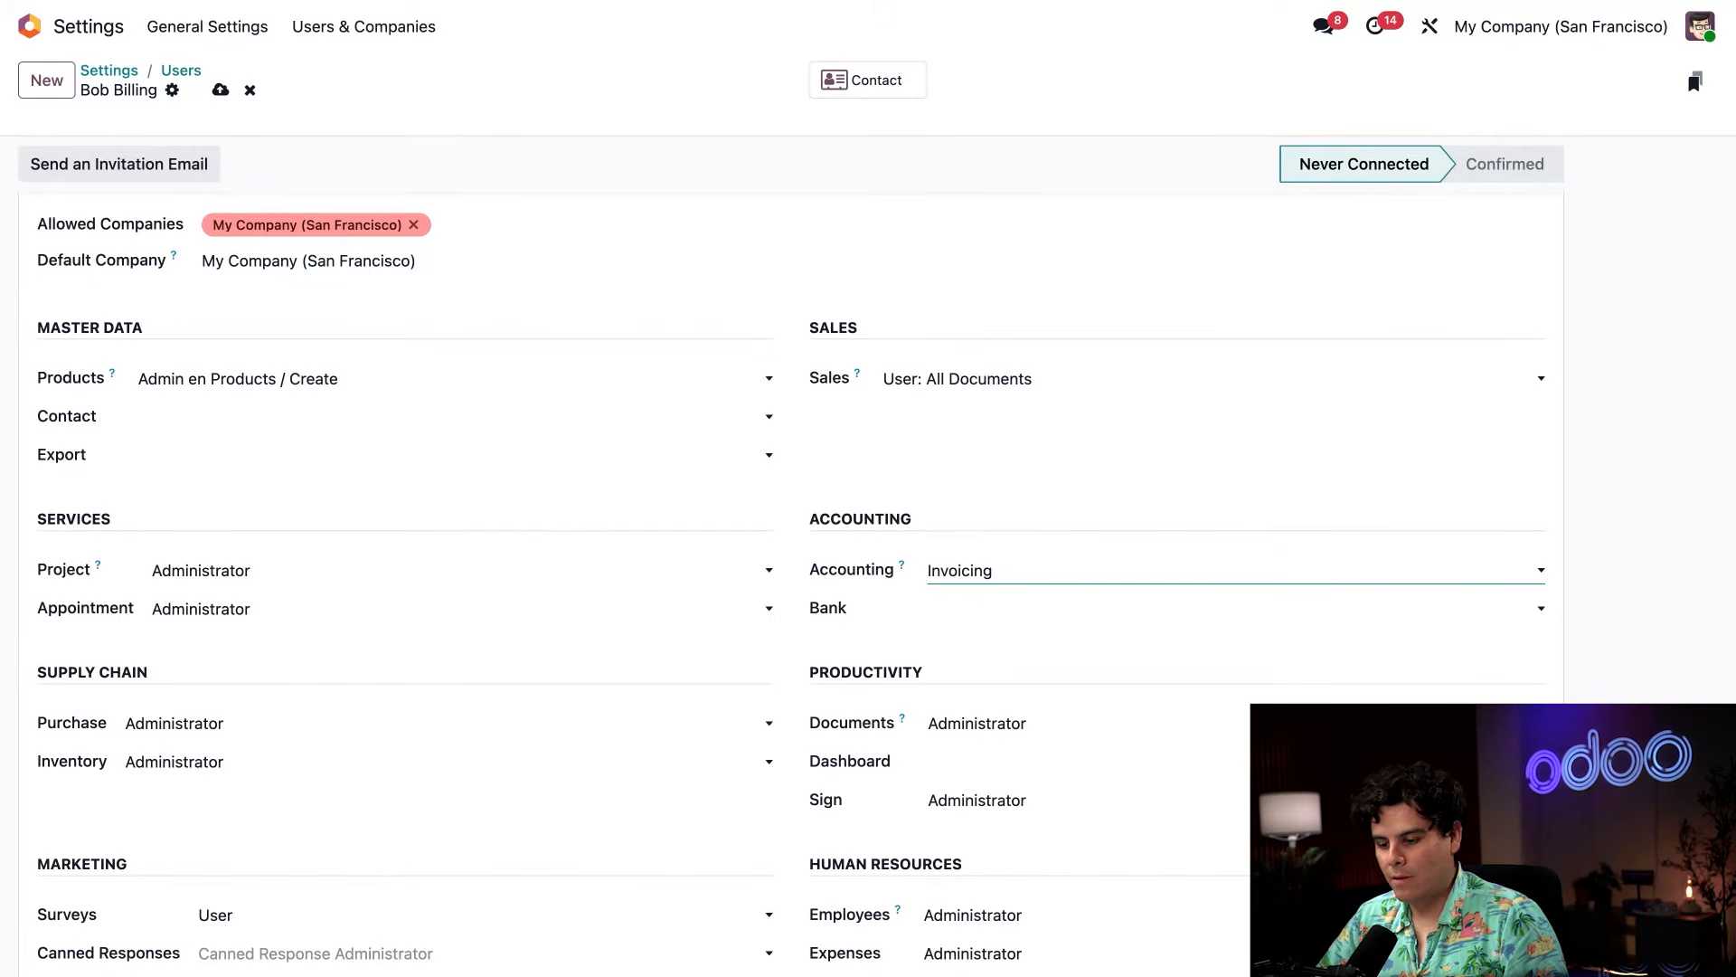
Open the Accounting app while logged in as the accountant user.
scroll(927, 511, down, 1)
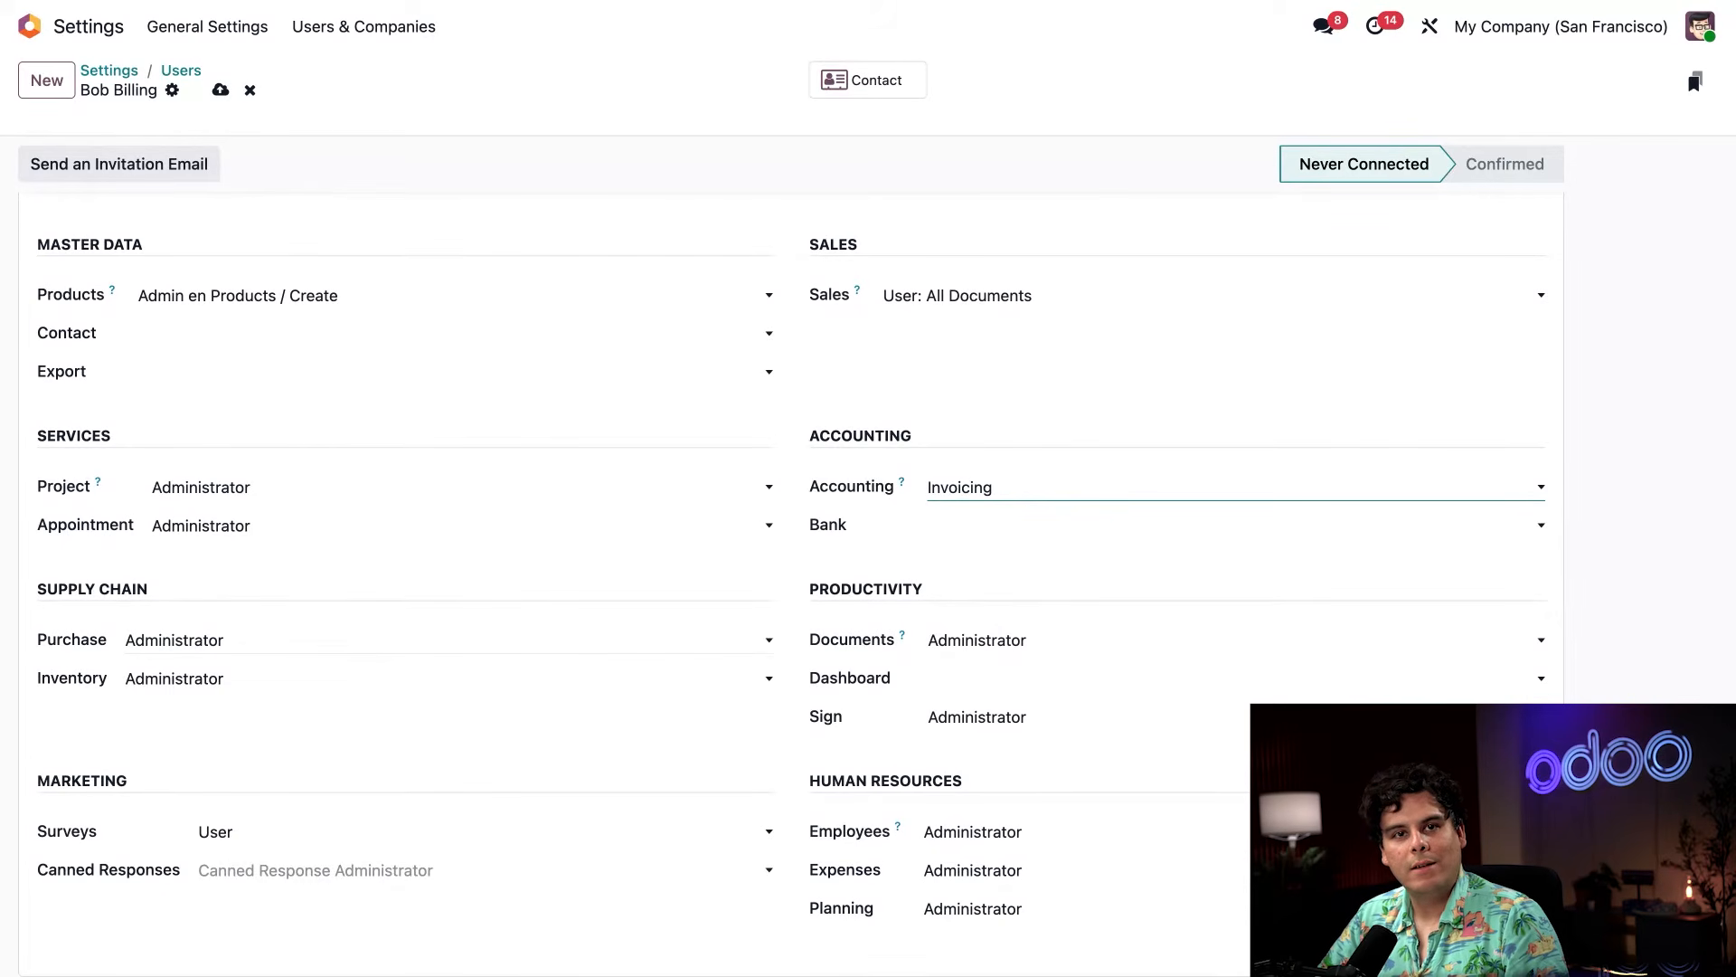
click(298, 624)
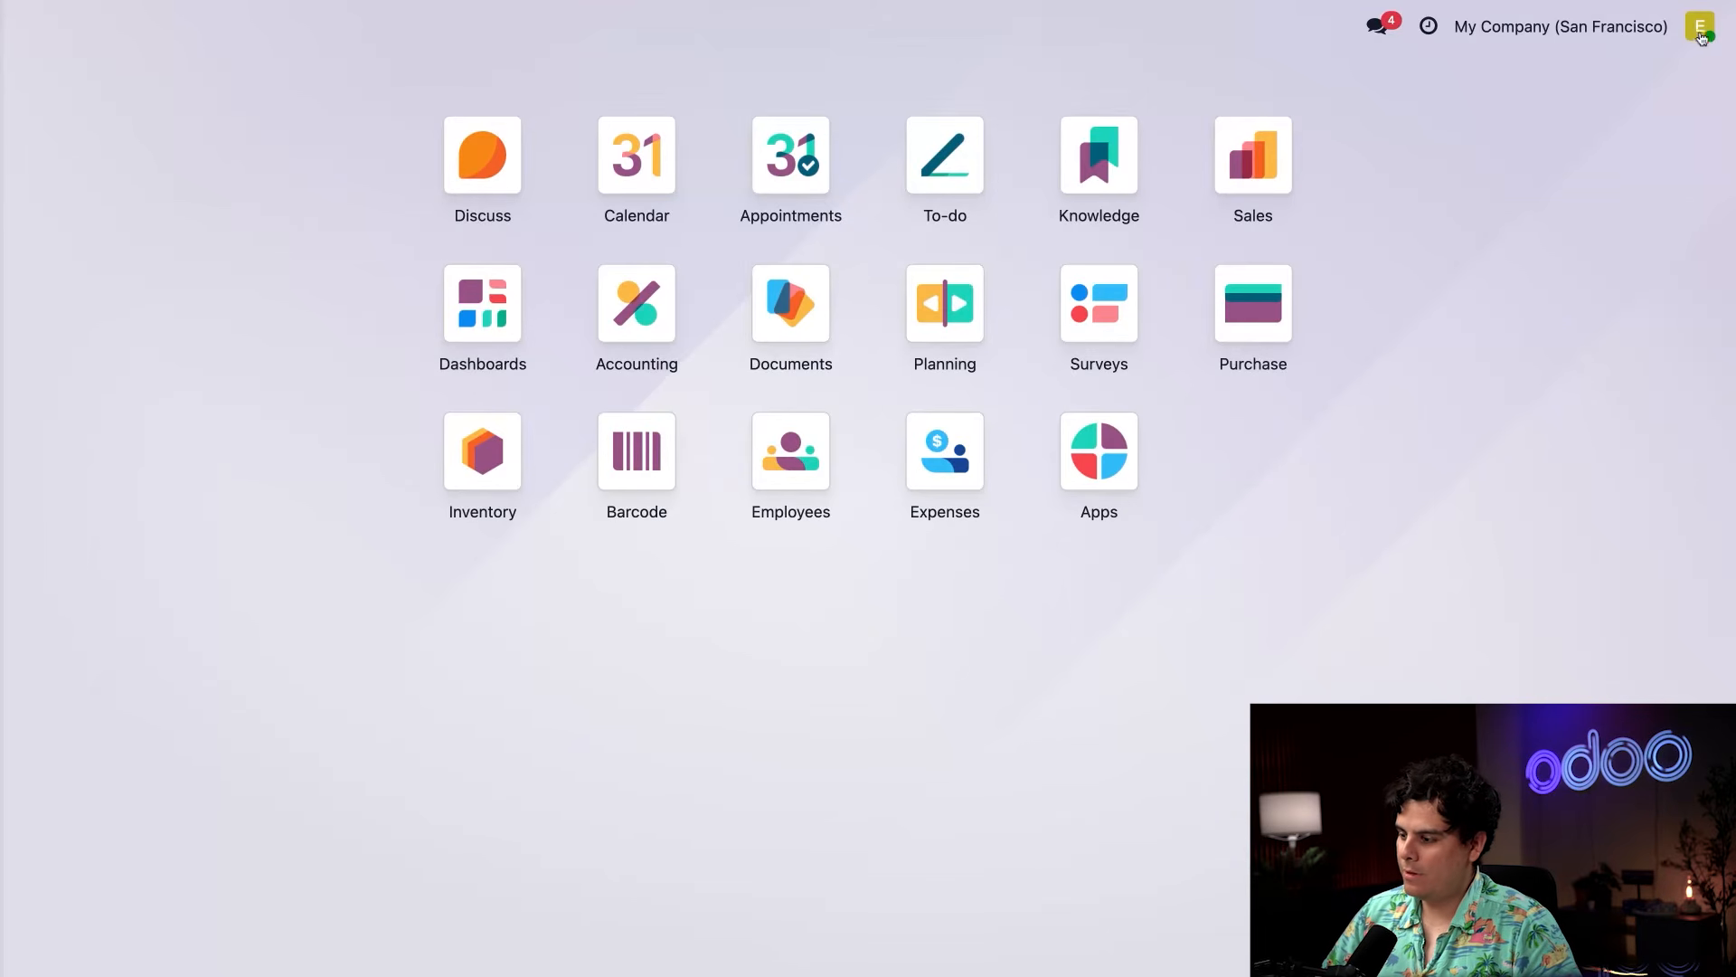
click(1700, 36)
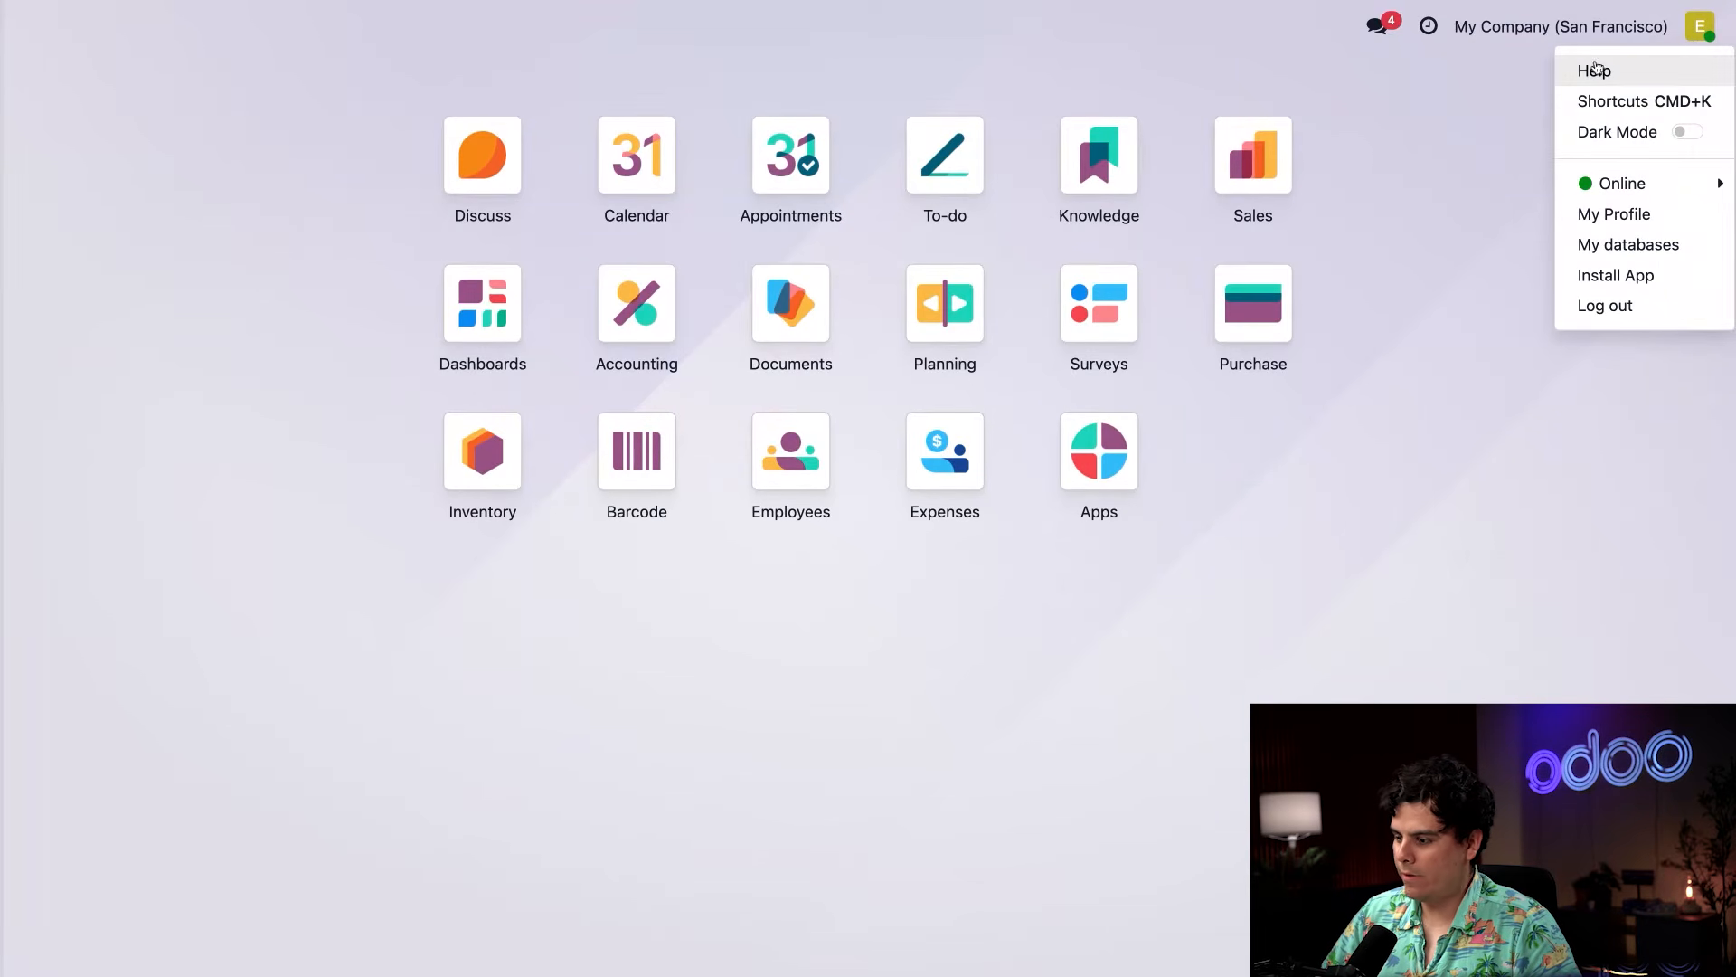
click(1418, 209)
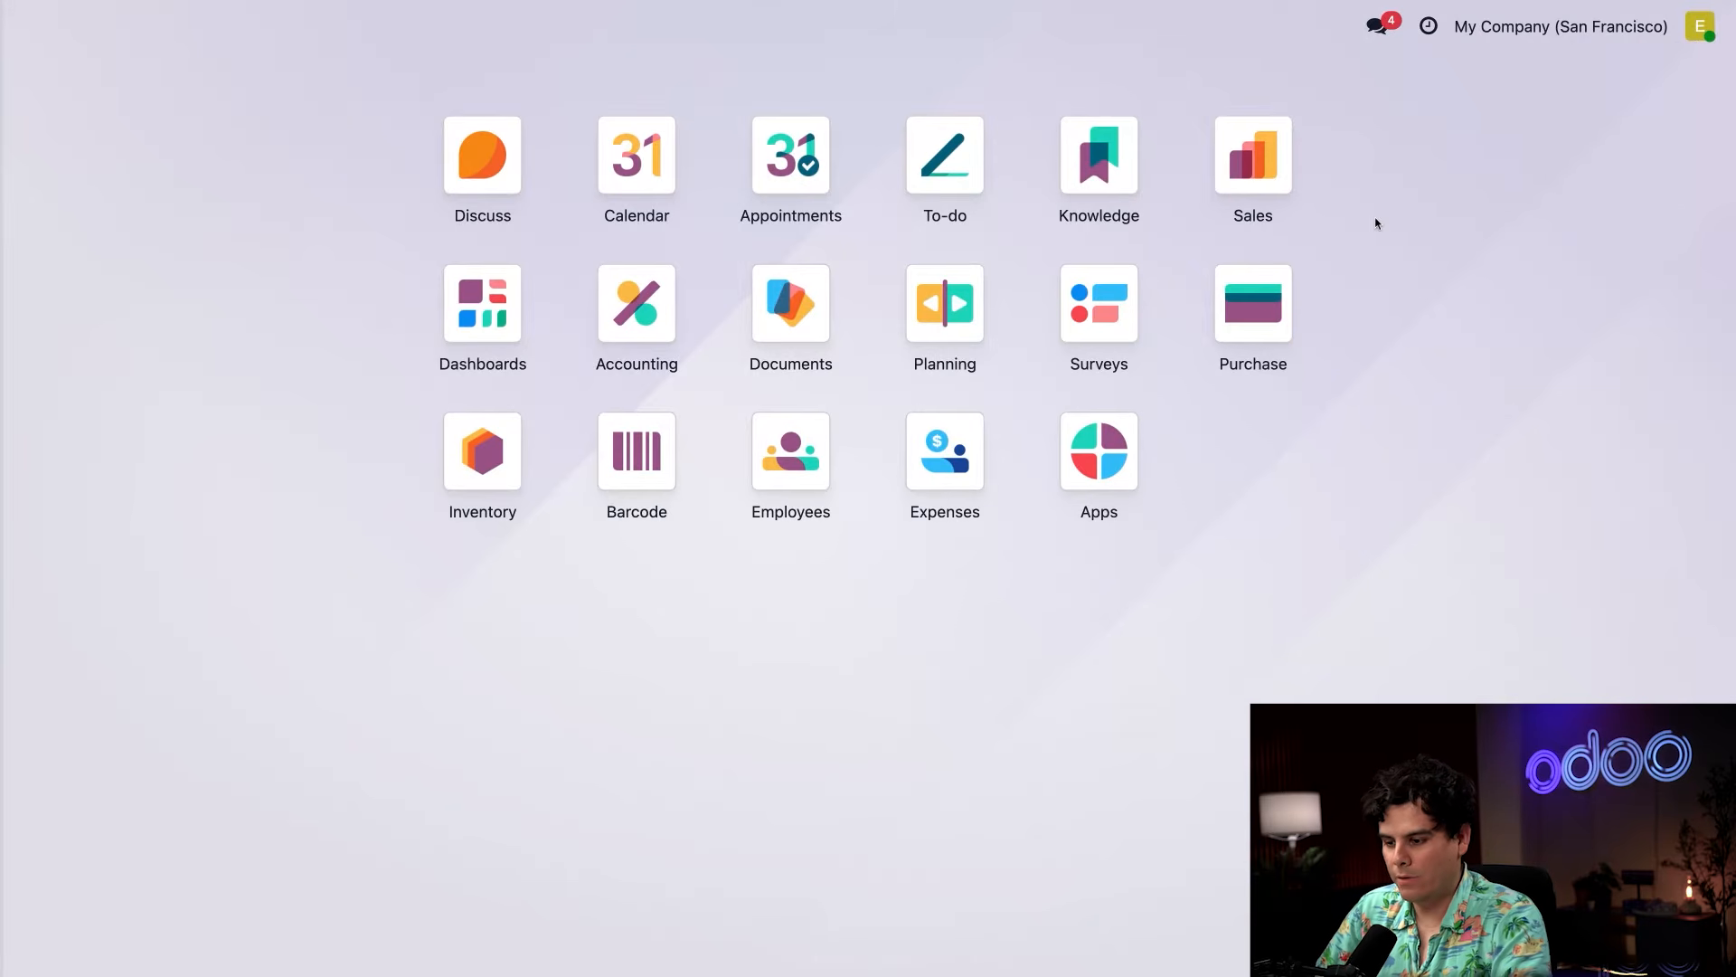
click(633, 300)
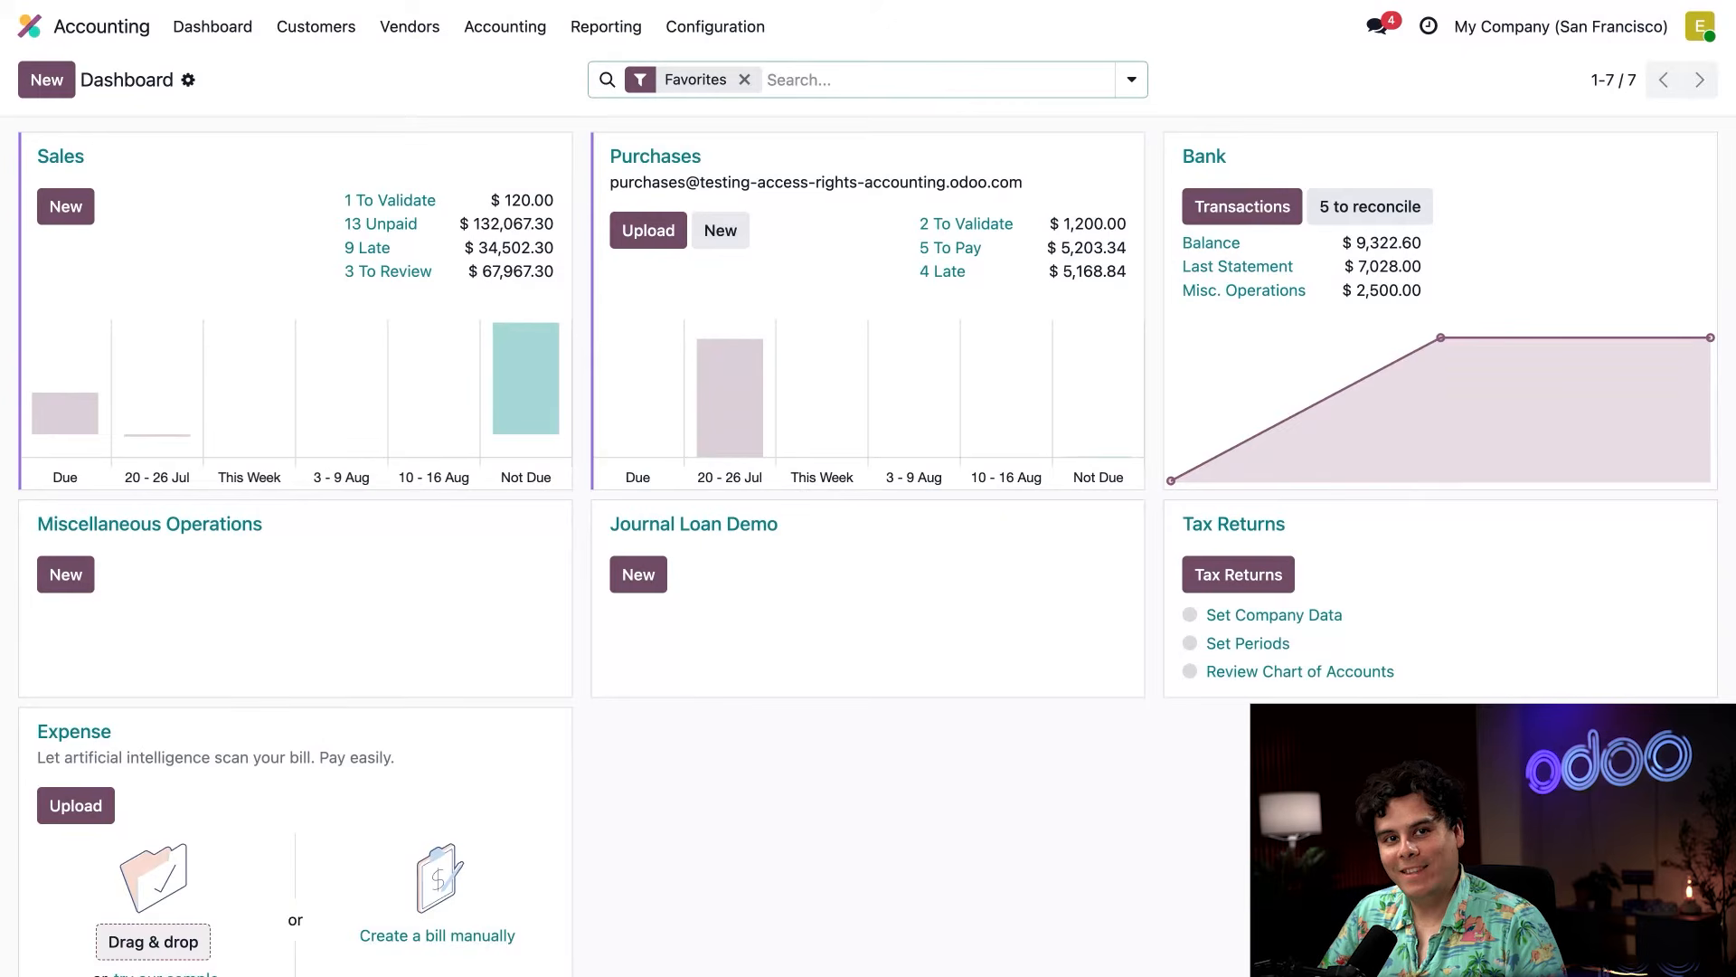
Create a new vendor bill and auto-complete it from purchase order P00011.
click(391, 25)
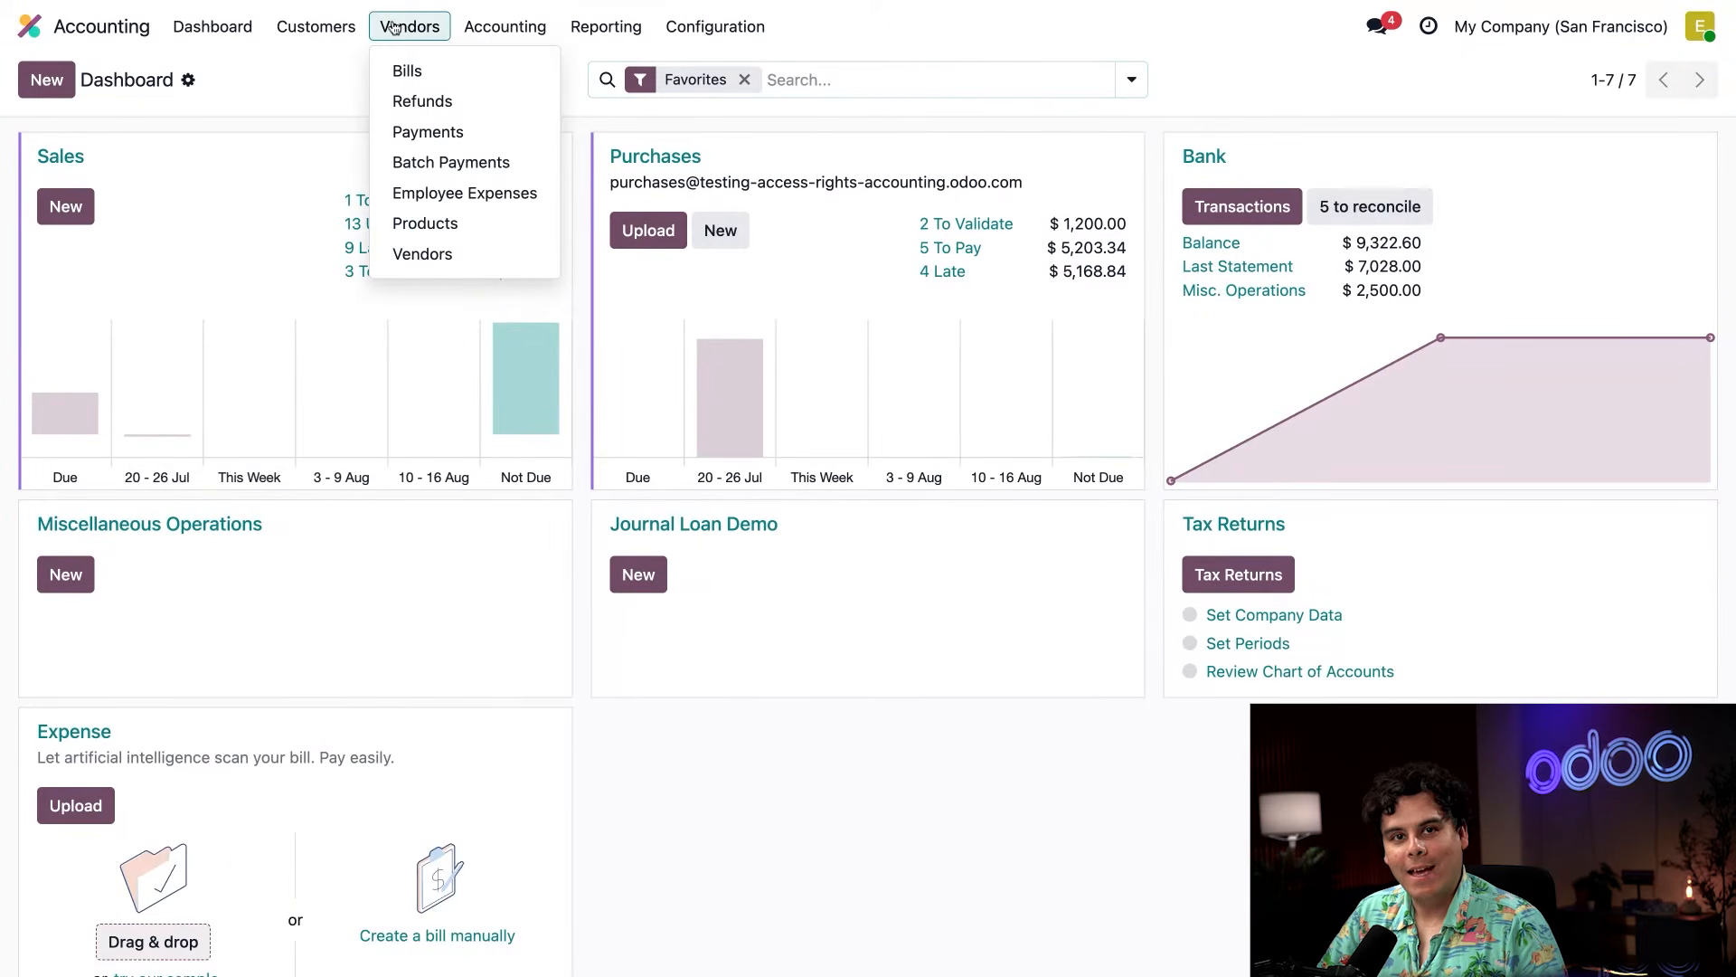
click(405, 69)
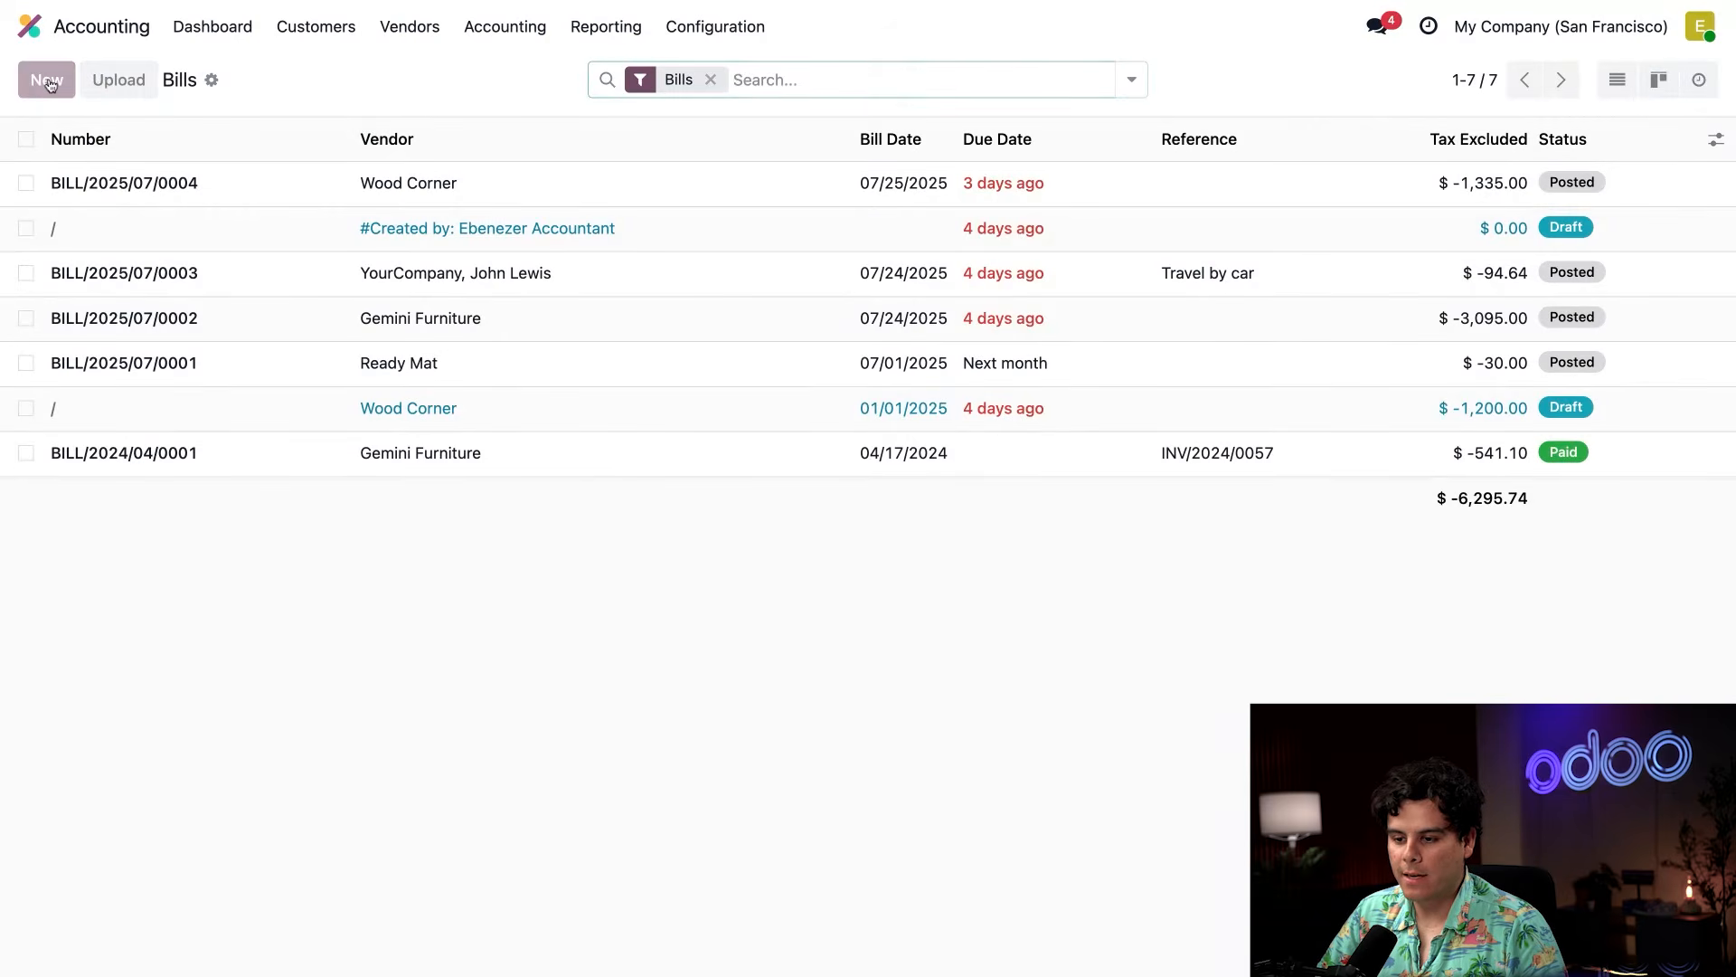
click(47, 81)
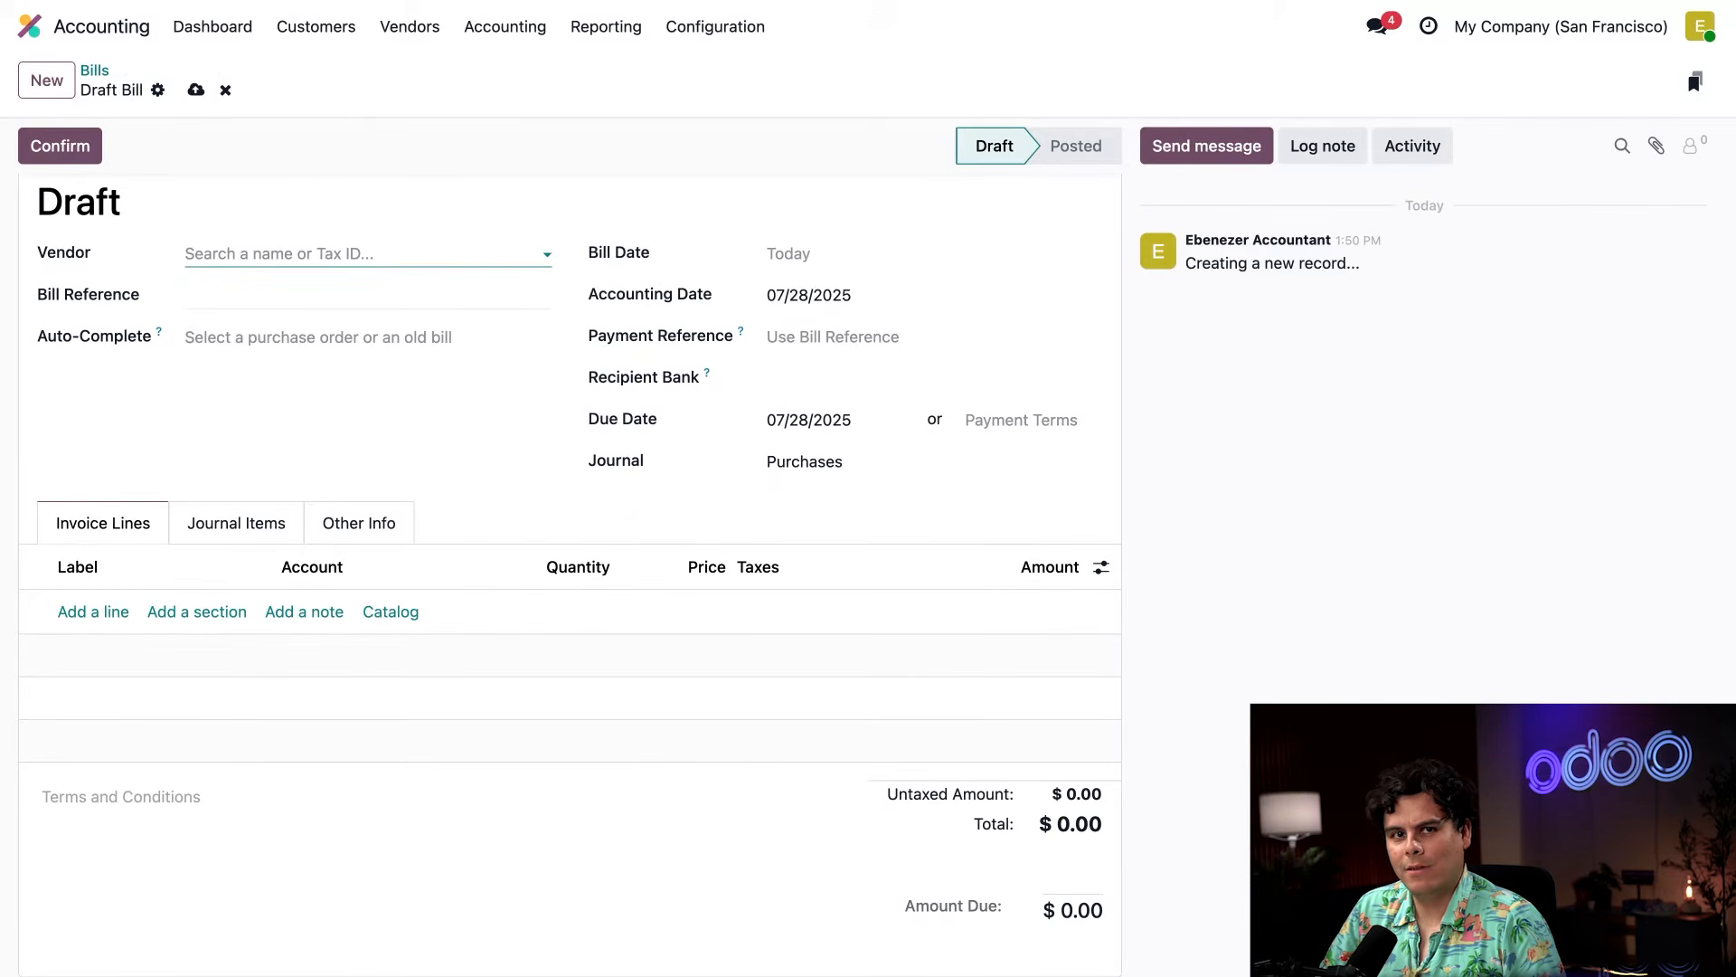
click(240, 338)
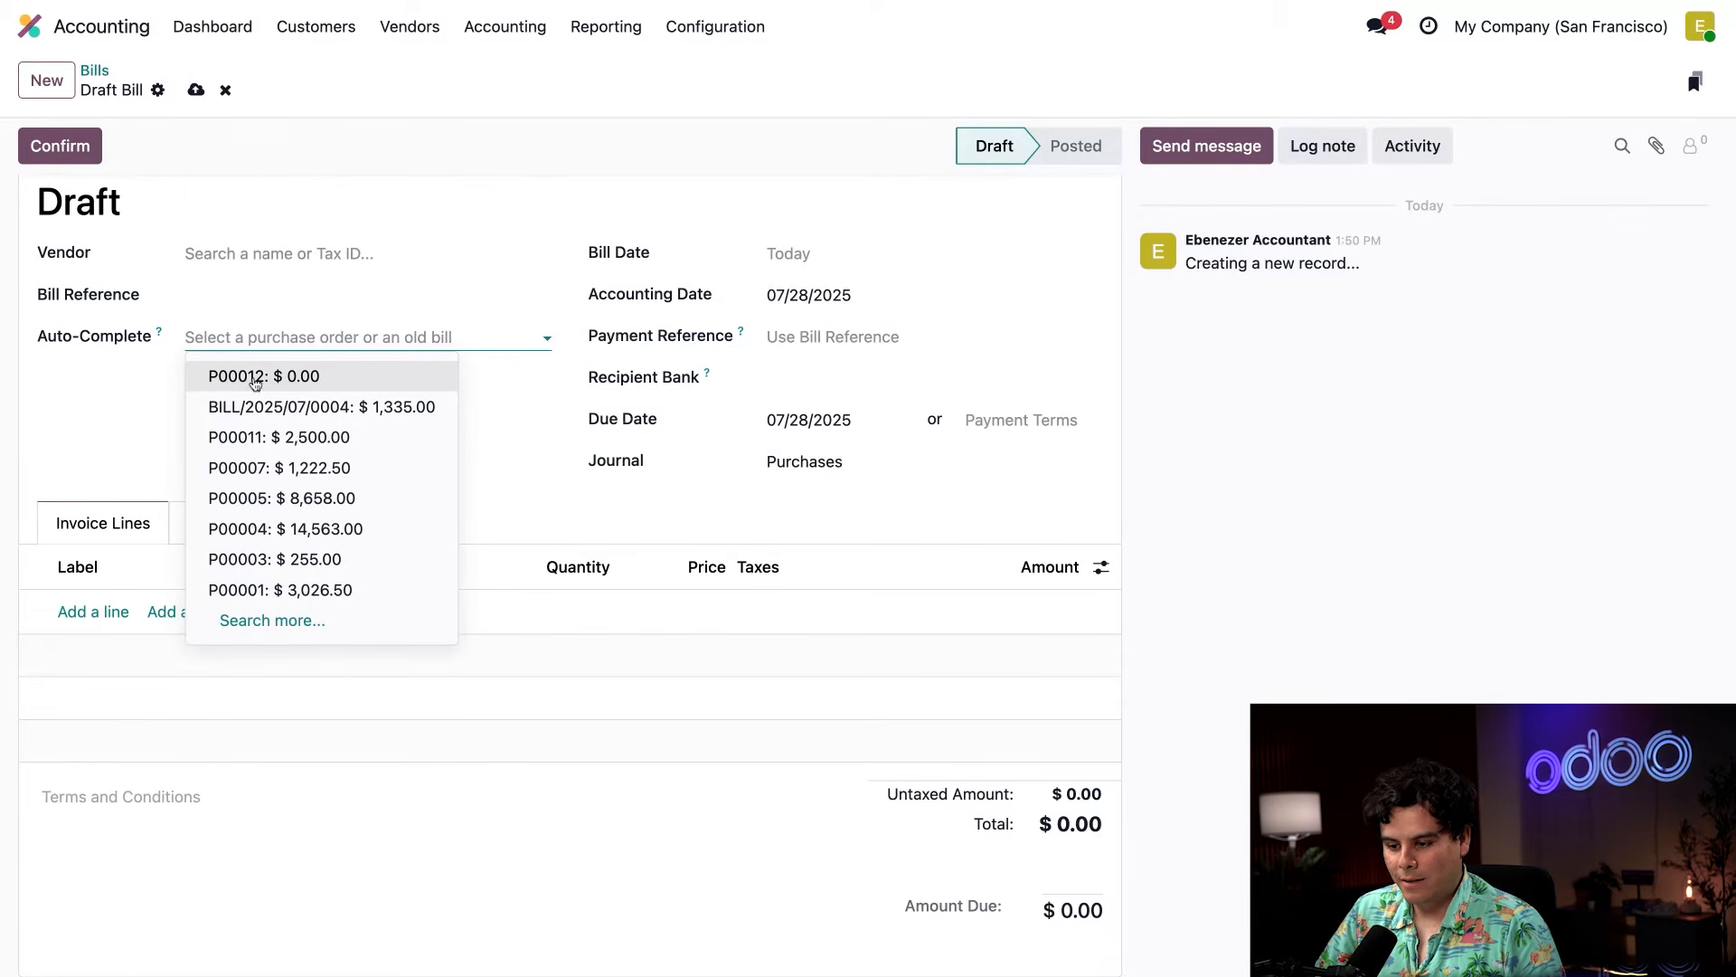
click(262, 437)
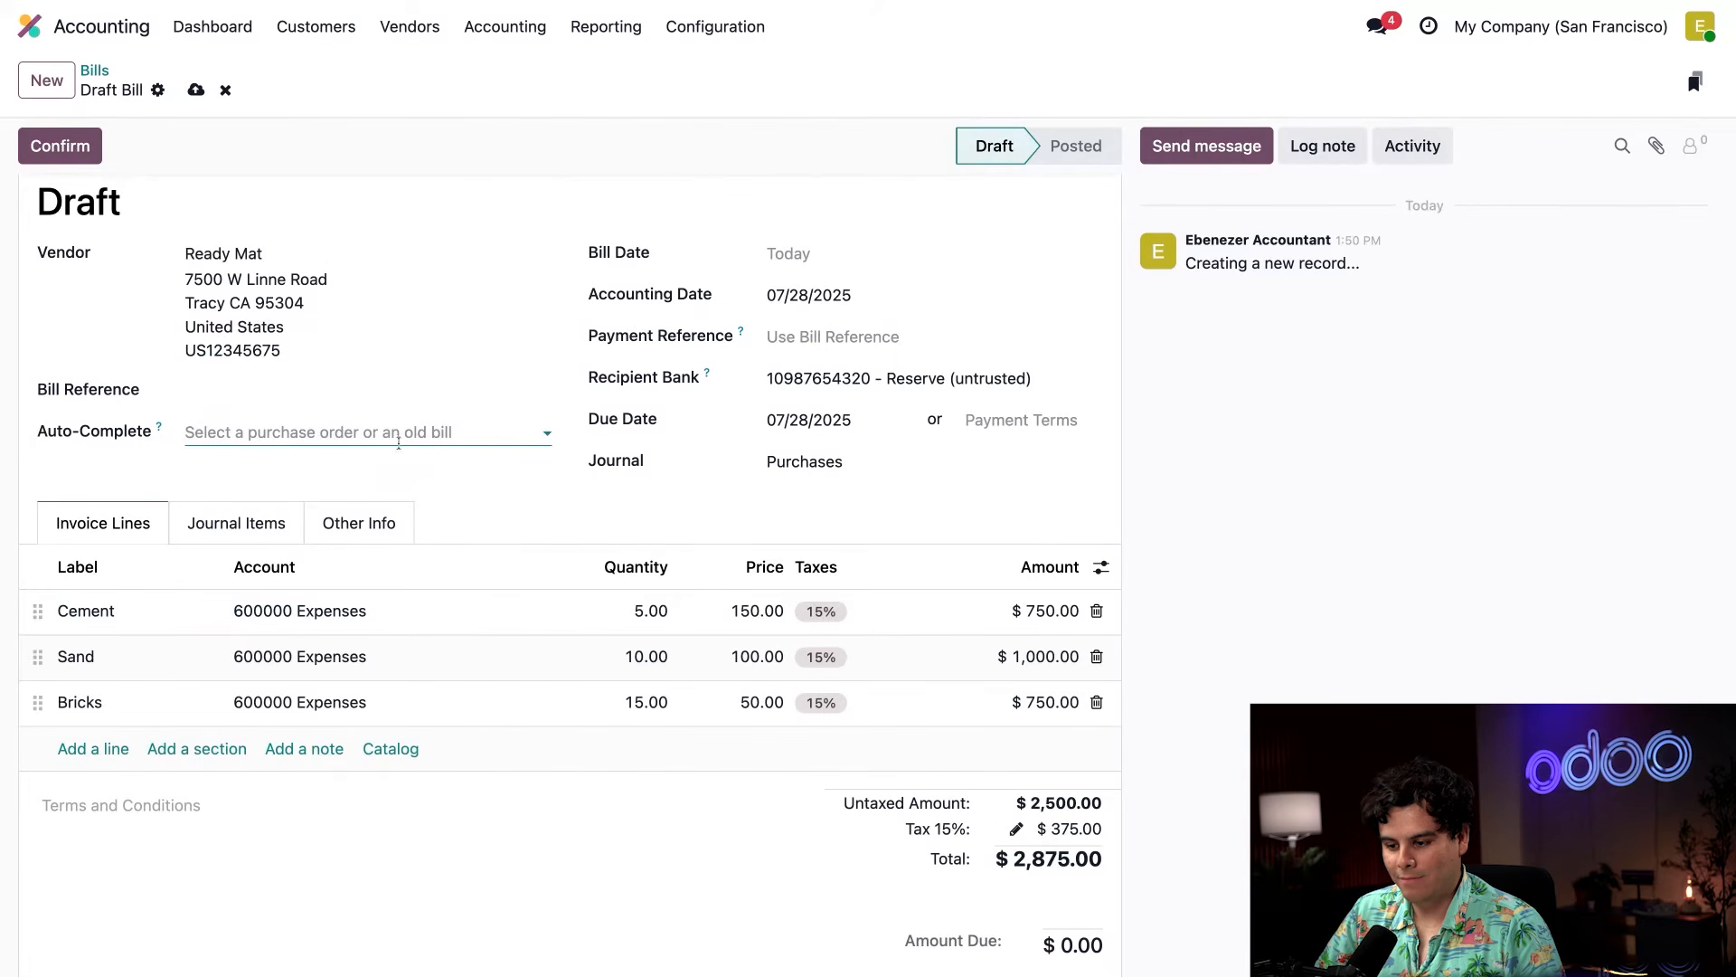
click(447, 480)
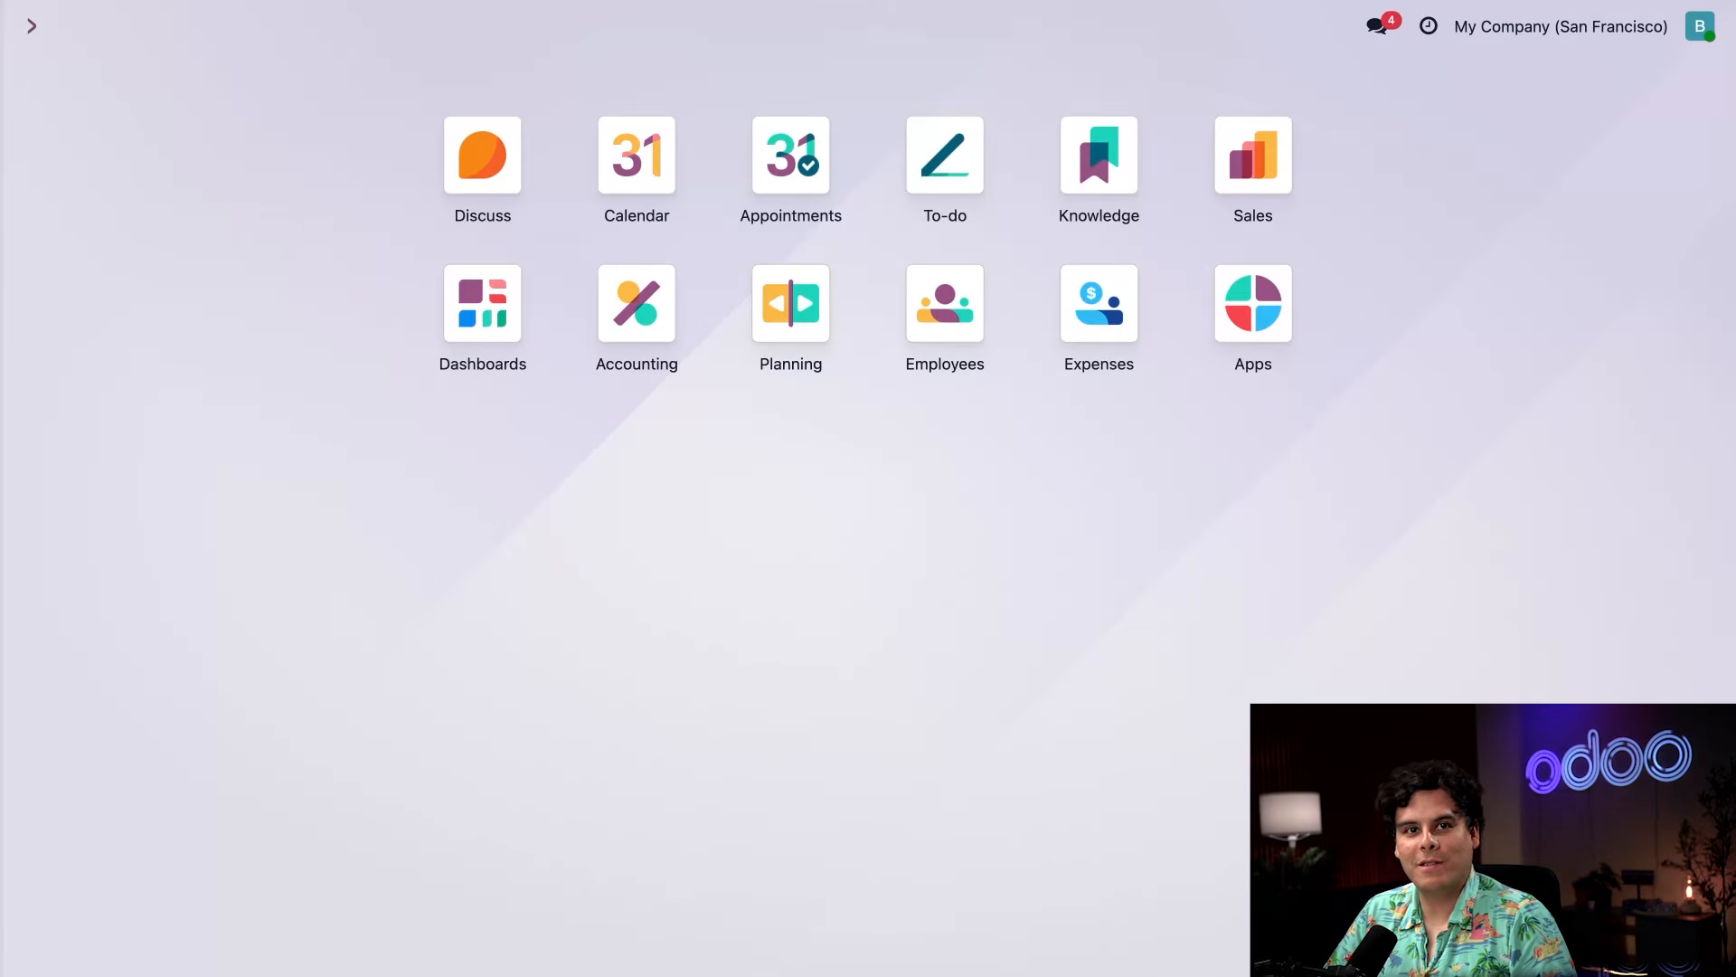
As the billing user, open sales order S00025 from the Sales orders to invoice list.
click(1280, 164)
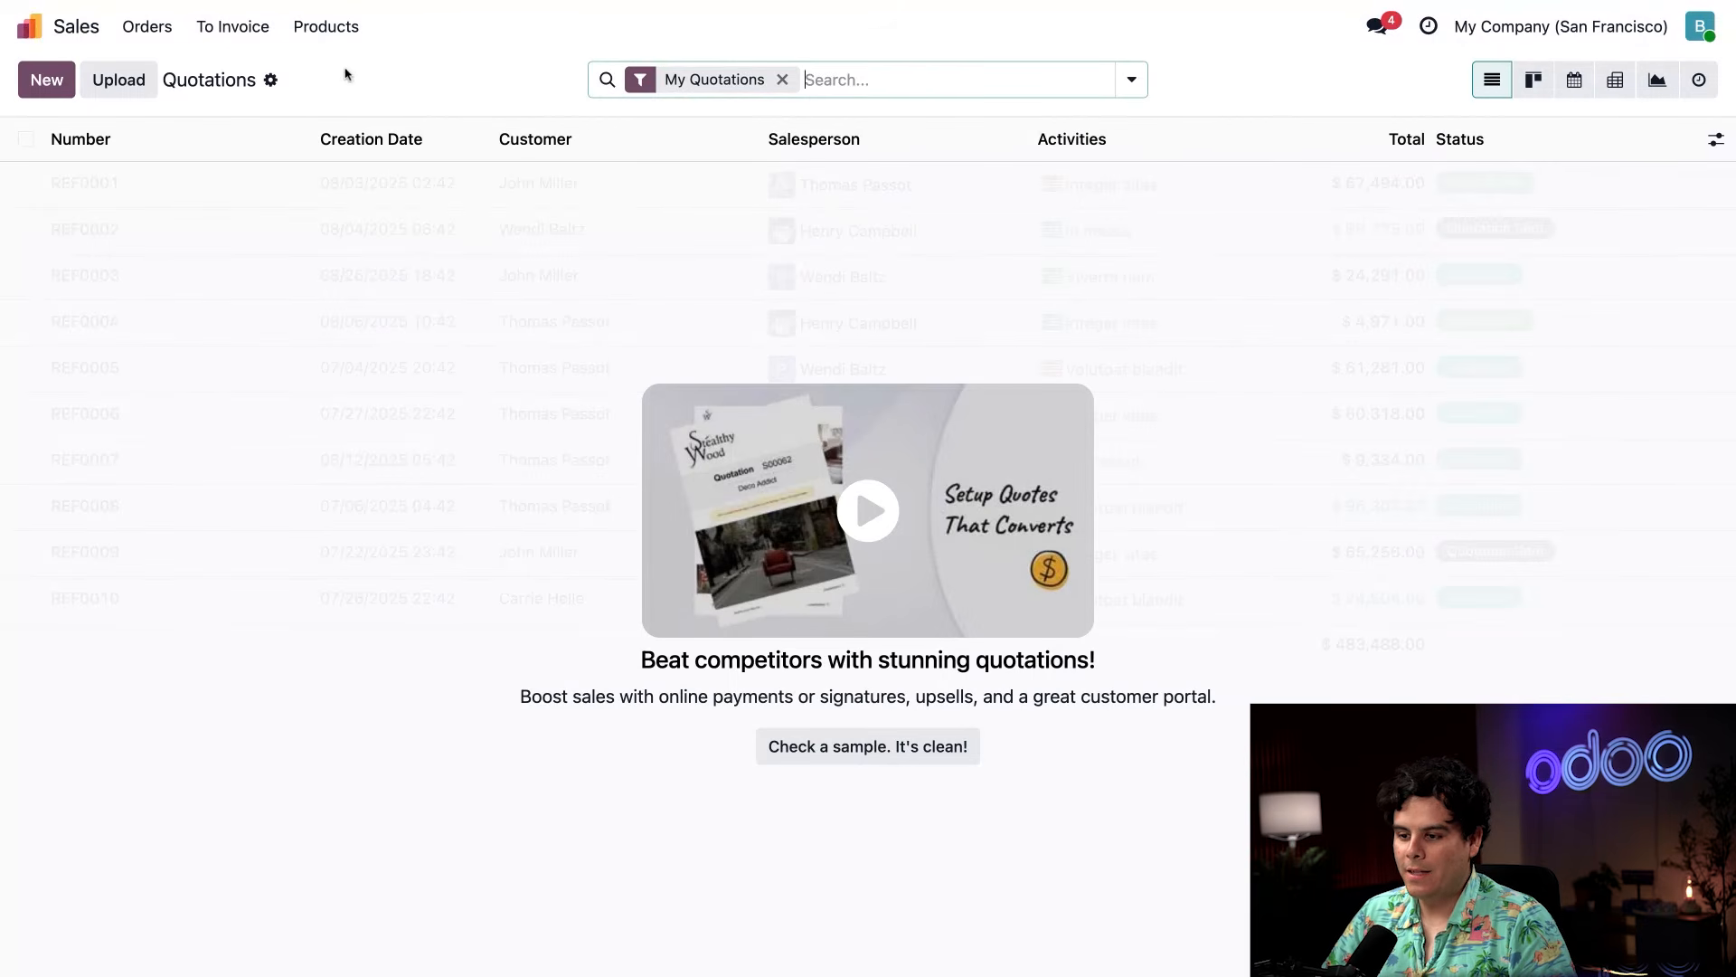
click(228, 33)
click(240, 69)
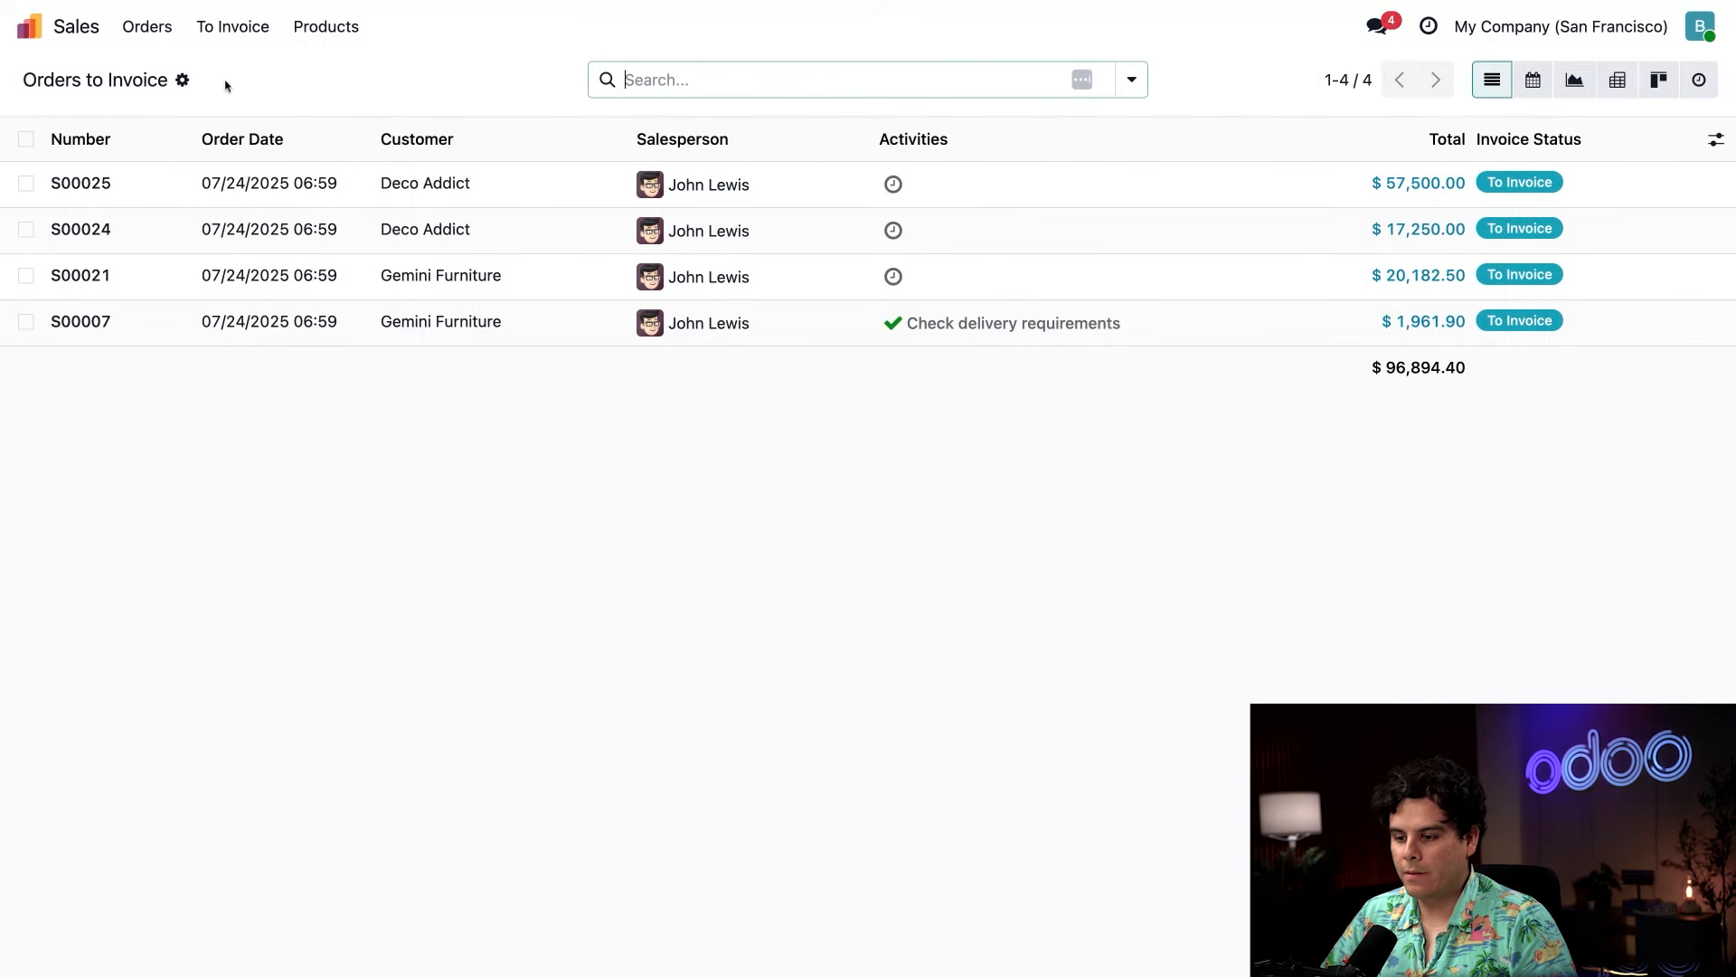
click(156, 185)
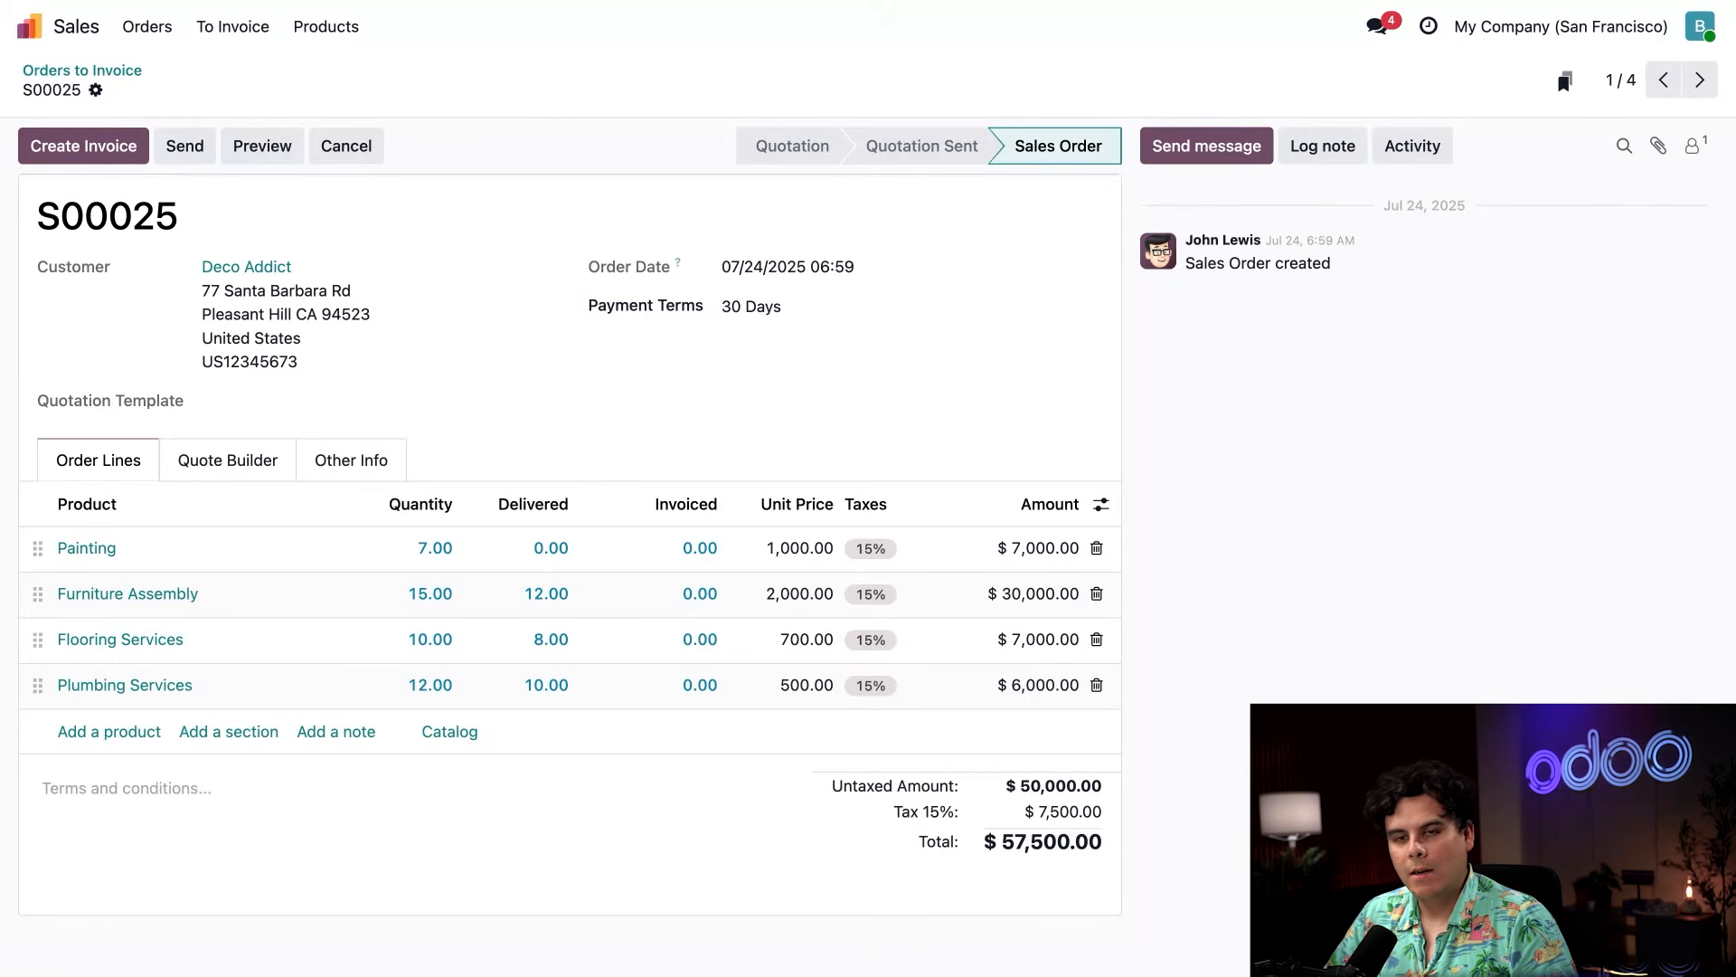
Create a regular invoice draft from the sales order and confirm it.
click(109, 152)
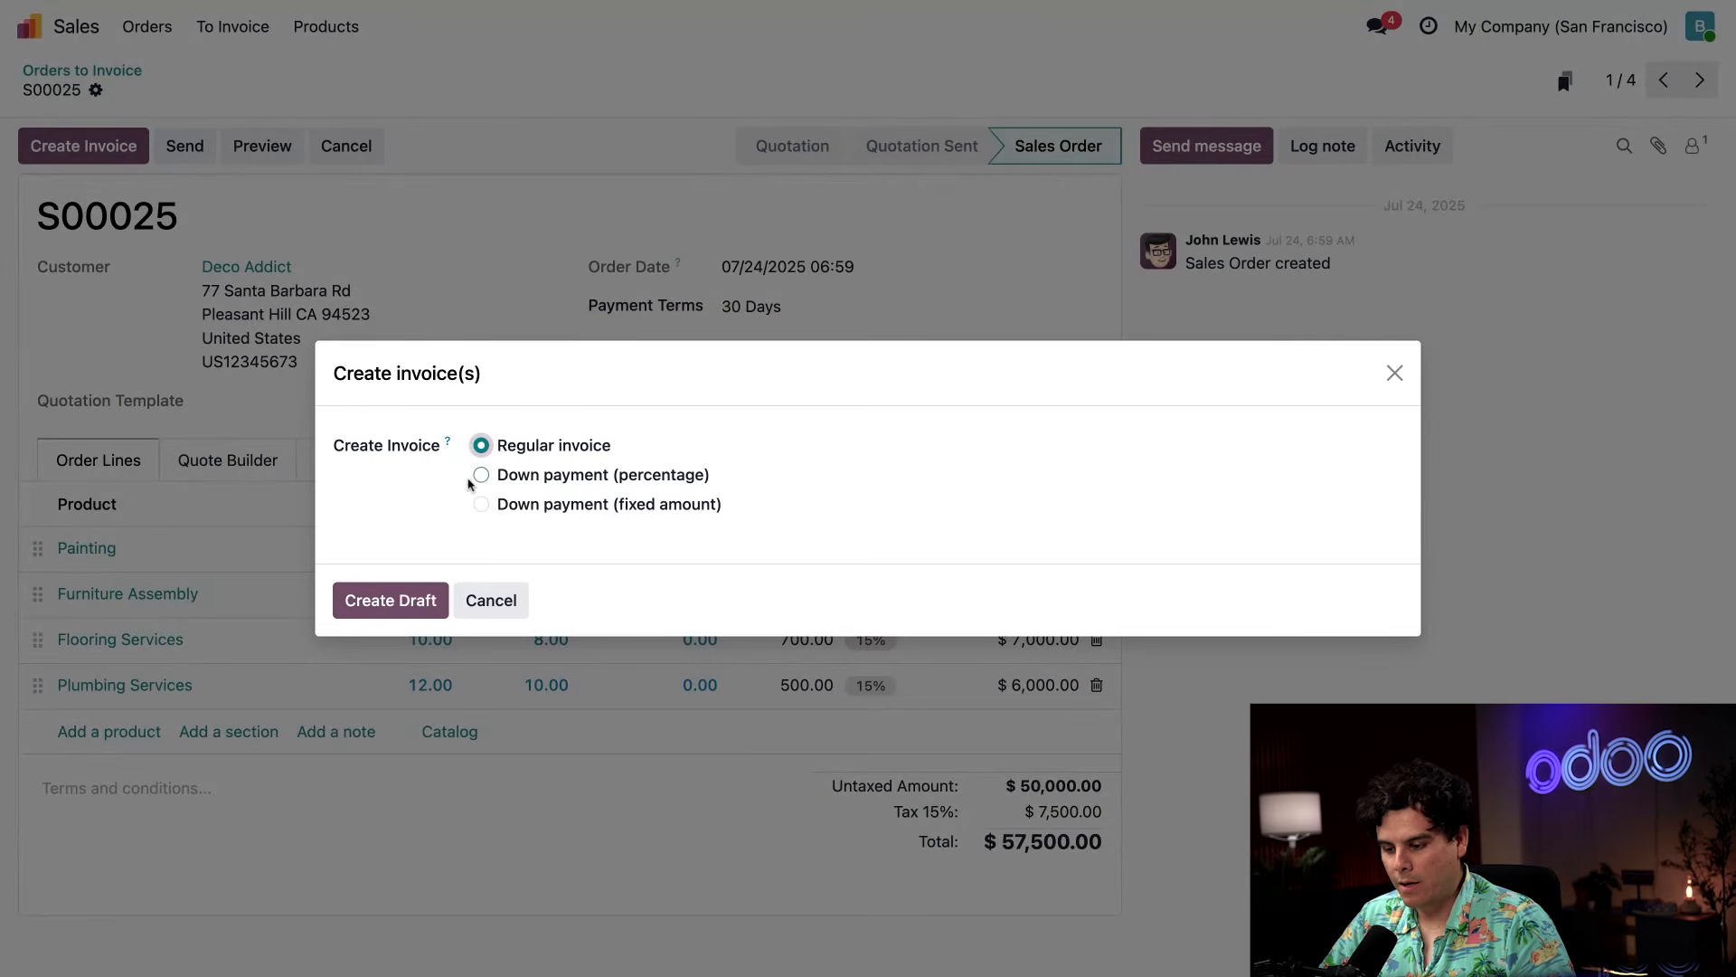
click(394, 597)
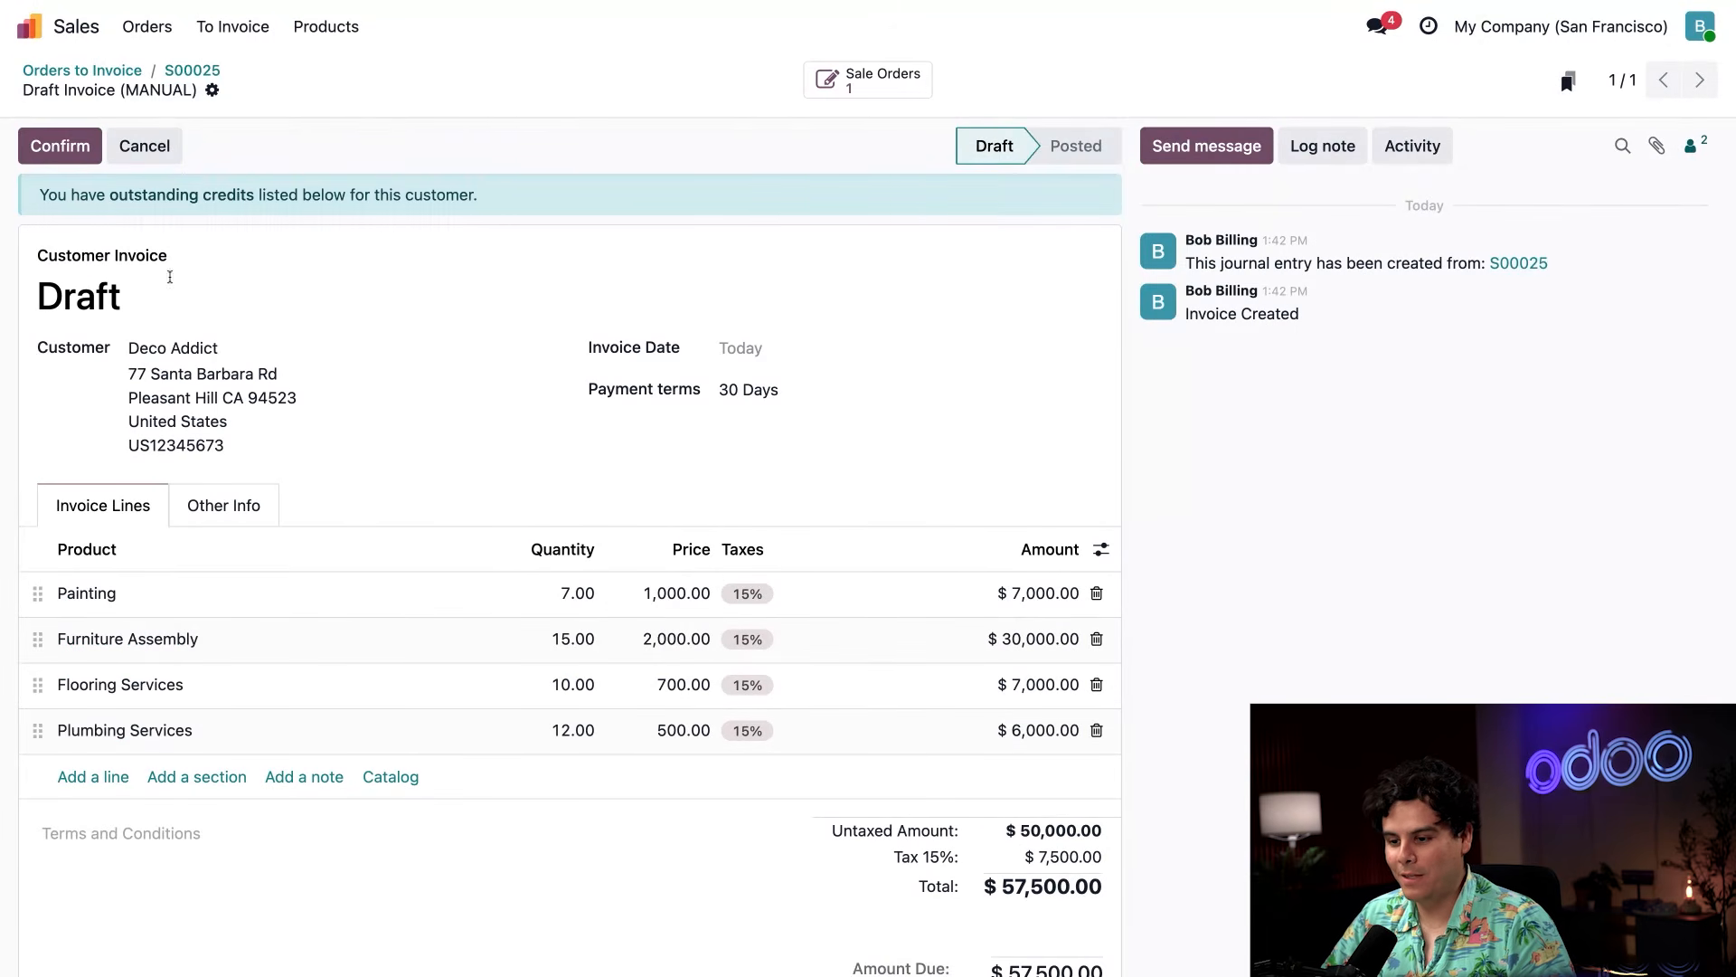
click(60, 145)
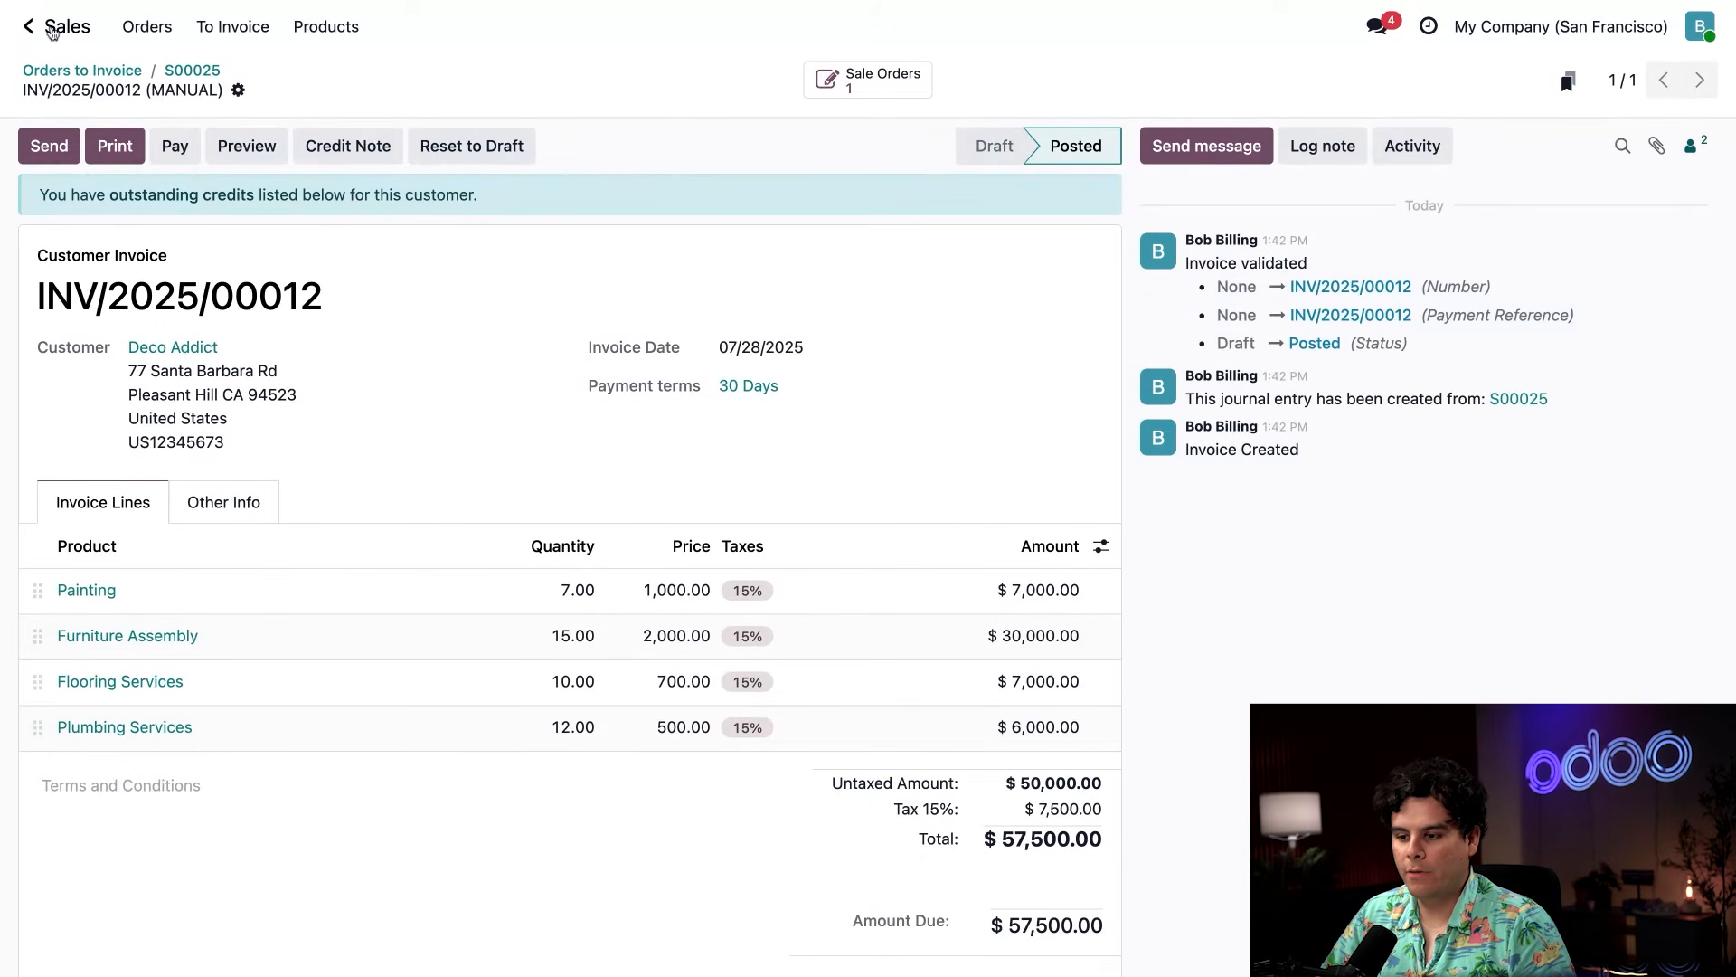
Switch to the Accounting app's invoices list.
click(30, 26)
text(ac)
key(Return)
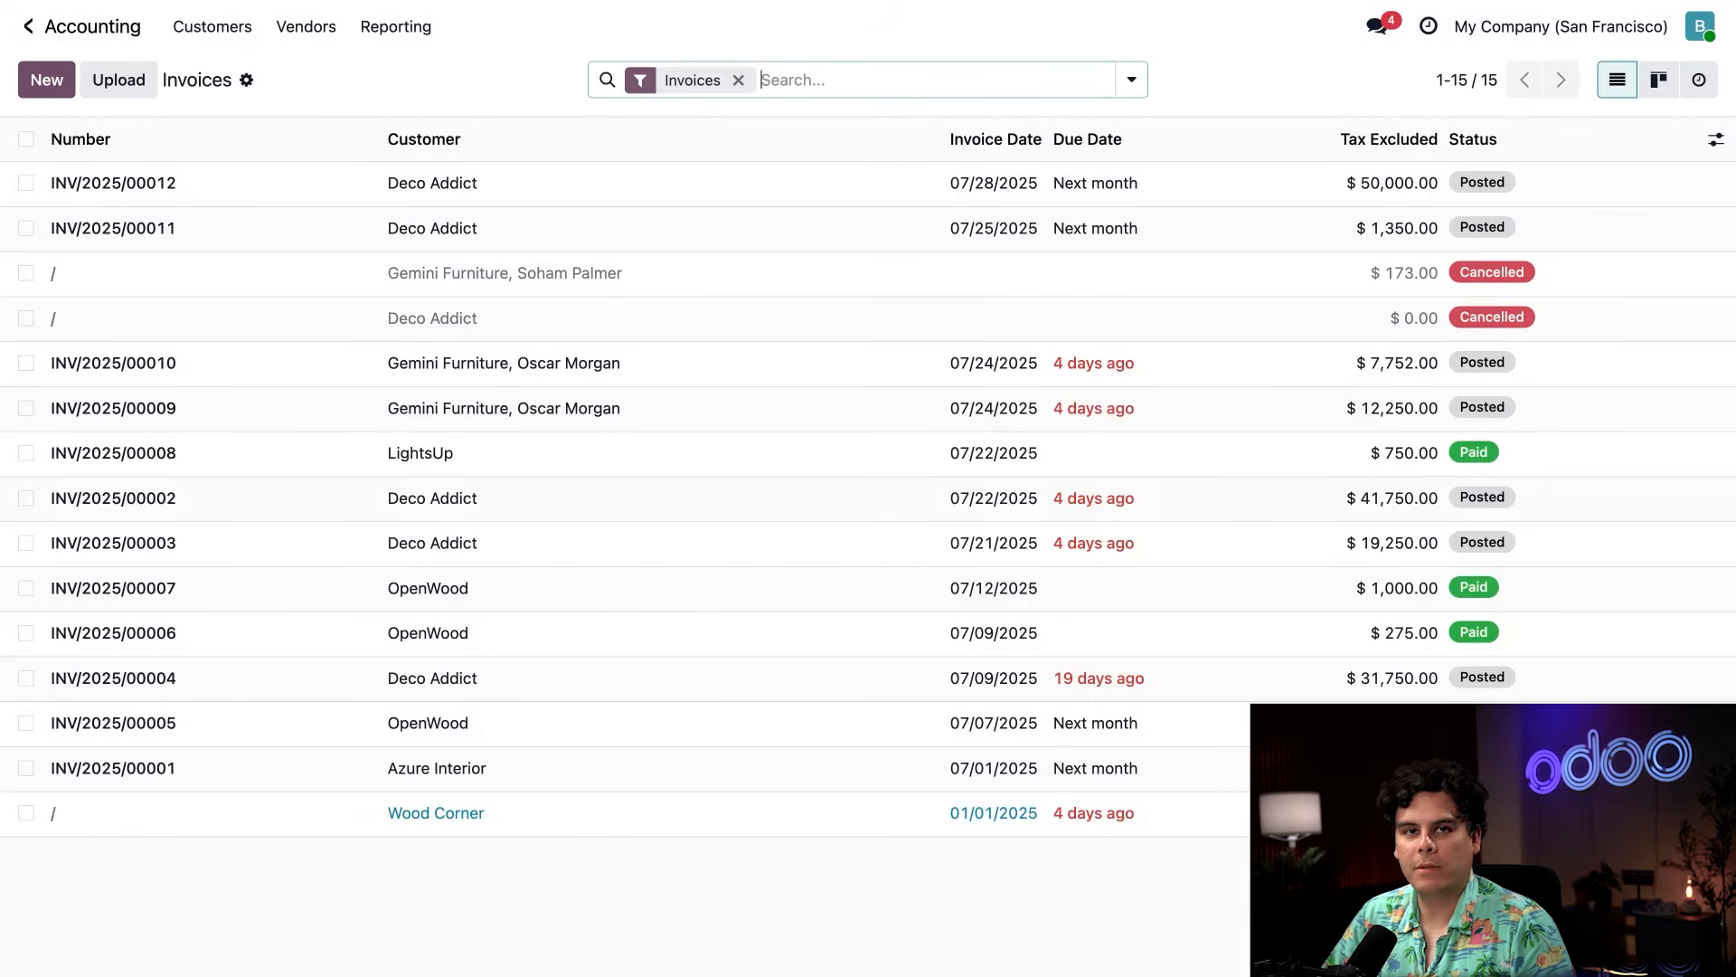